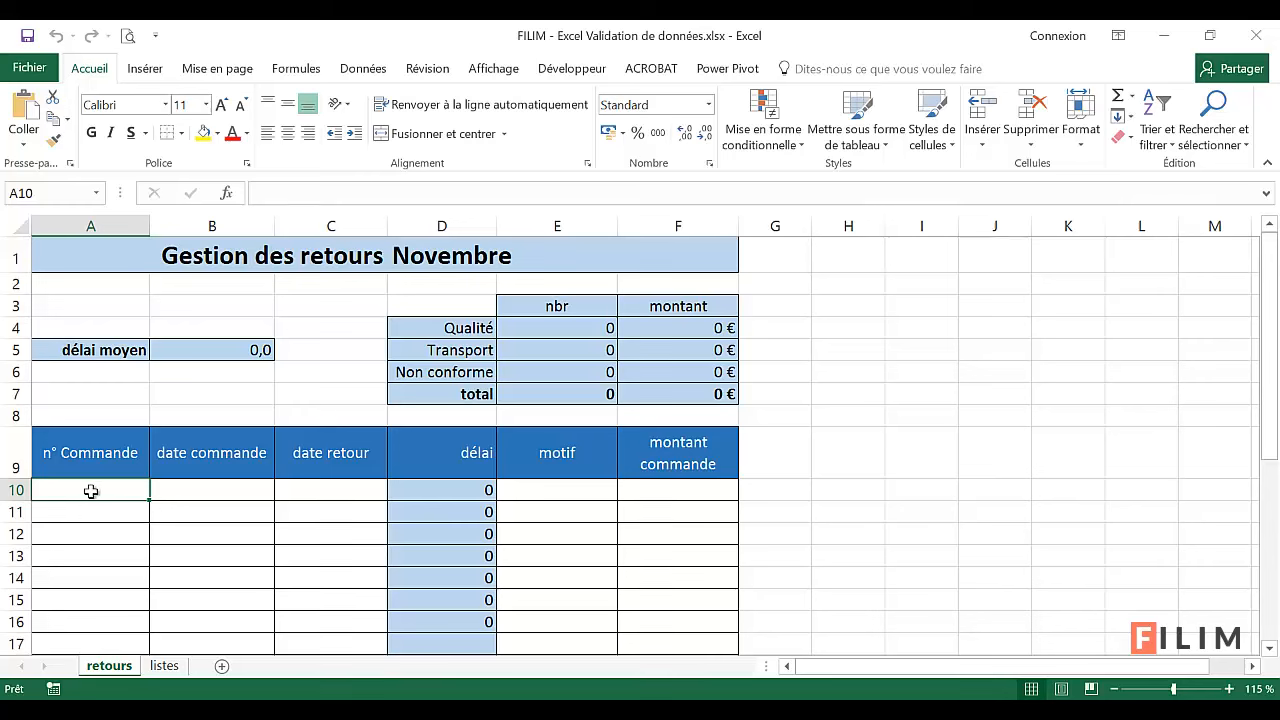
- Centre the délai header in cell D9 horizontally, like the other headers of the returns table
{"action": "left_click", "coordinate": [210, 490]}
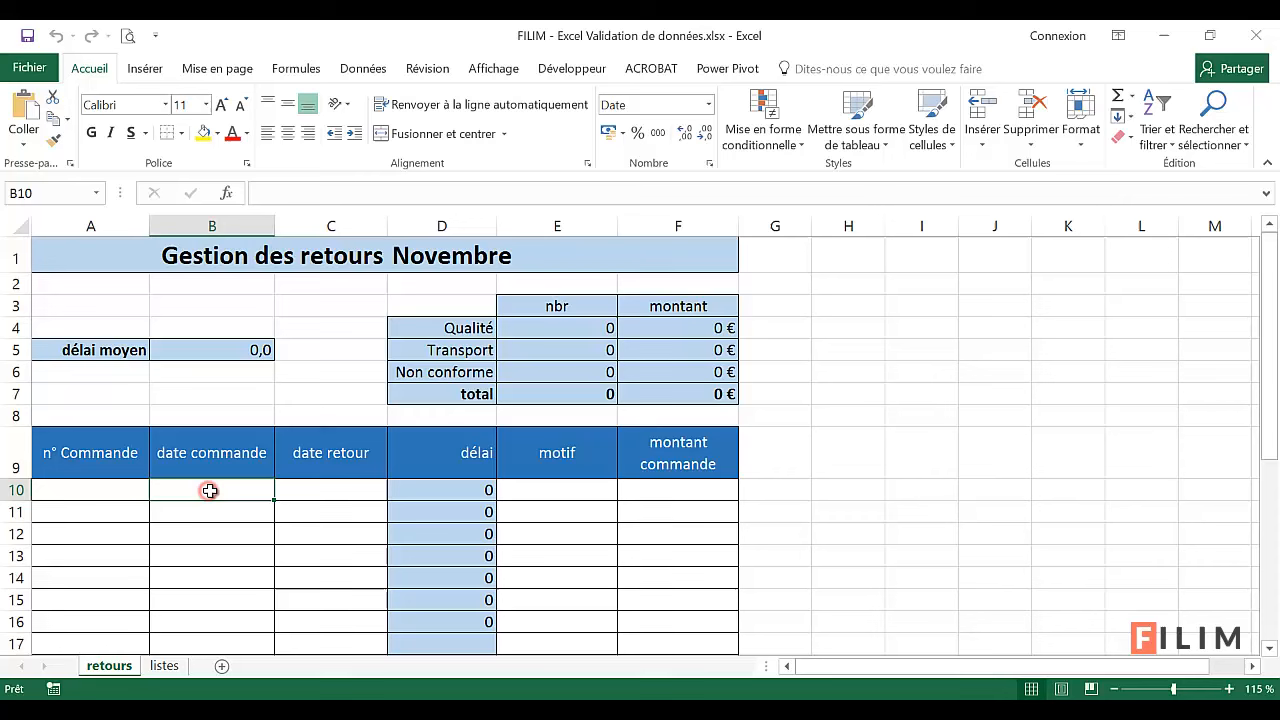
{"action": "left_click", "coordinate": [344, 492]}
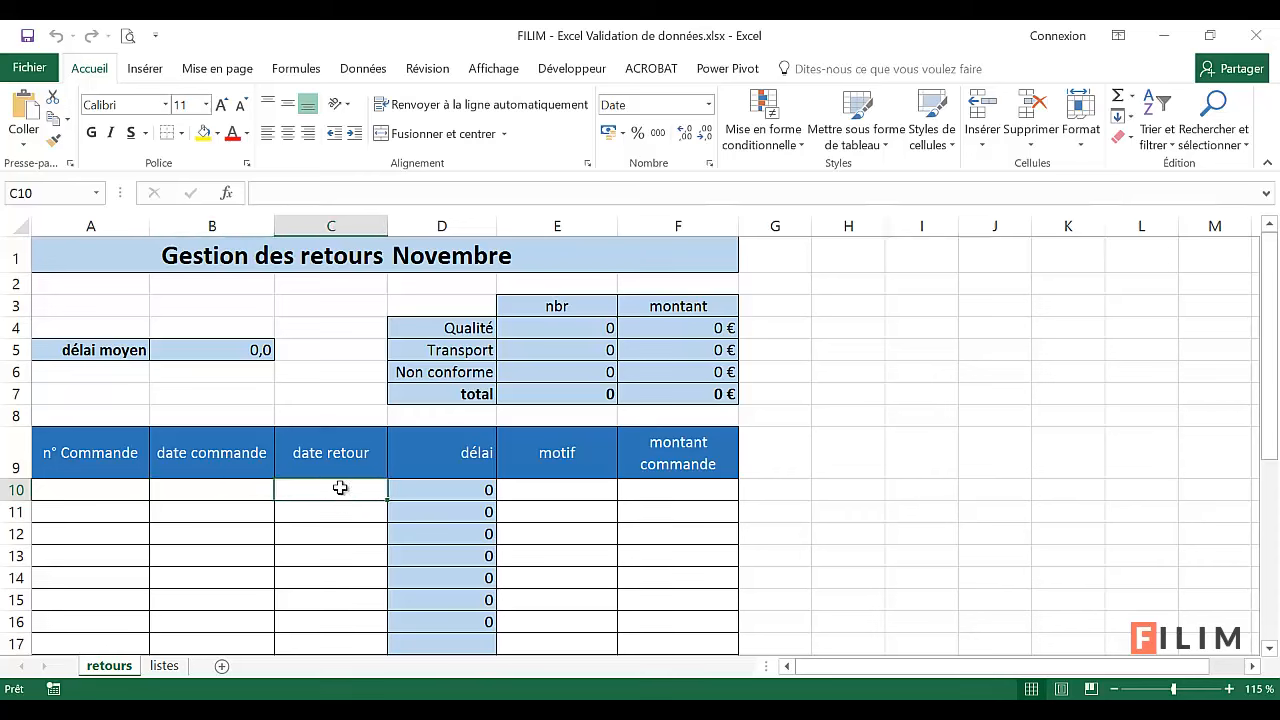
{"action": "left_click", "coordinate": [440, 484]}
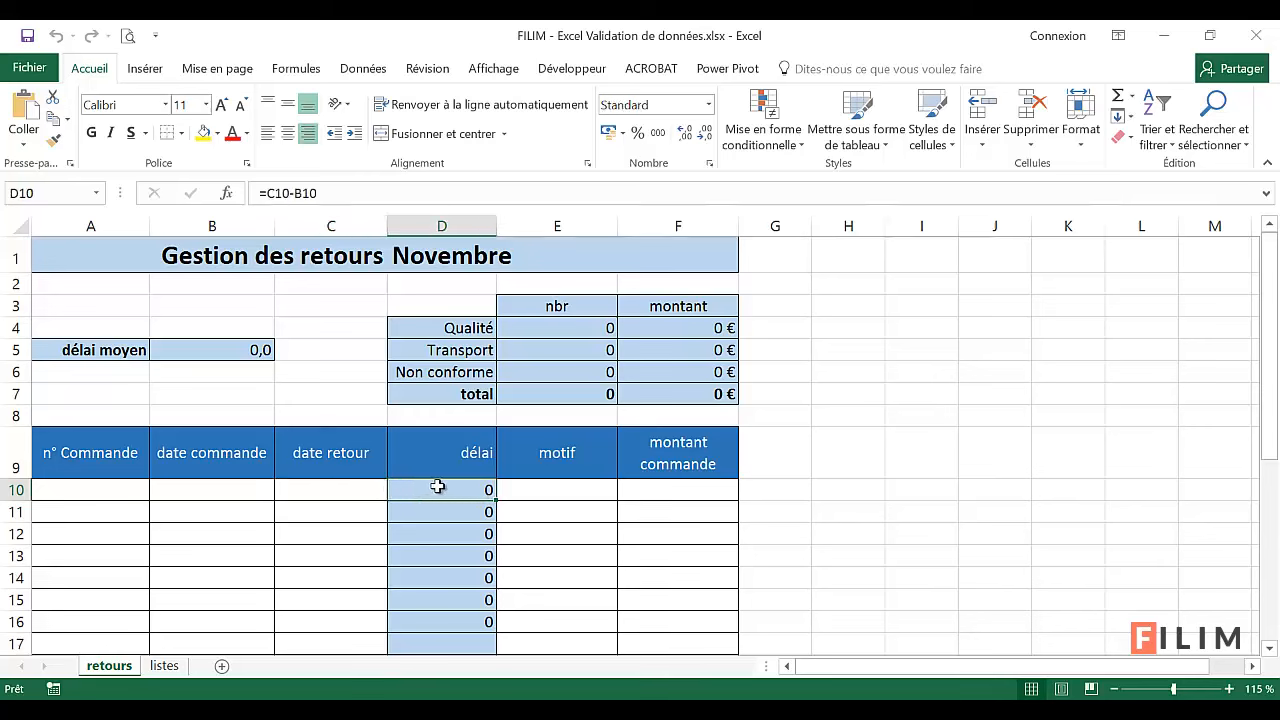
{"action": "left_click", "coordinate": [443, 452]}
{"action": "left_click", "coordinate": [287, 133]}
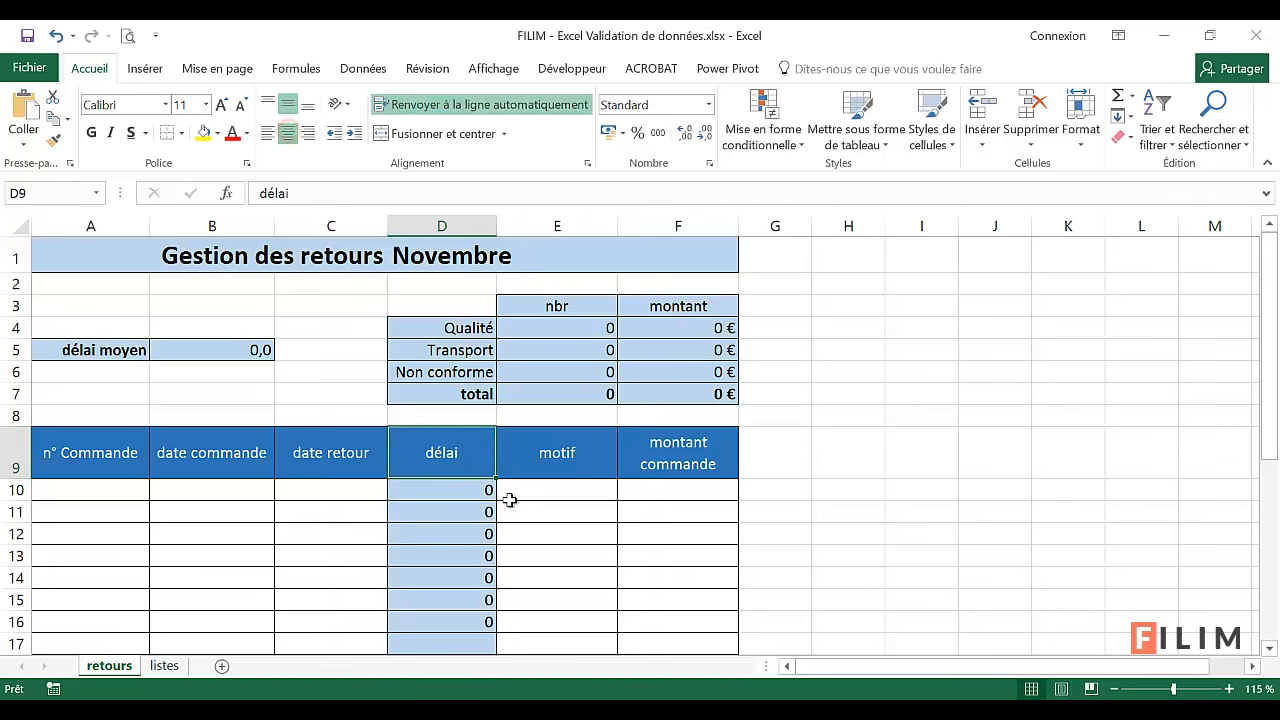
- Review the return reasons on the listes sheet that belong to the motif column, and come back to the retours sheet
{"action": "left_click", "coordinate": [563, 492]}
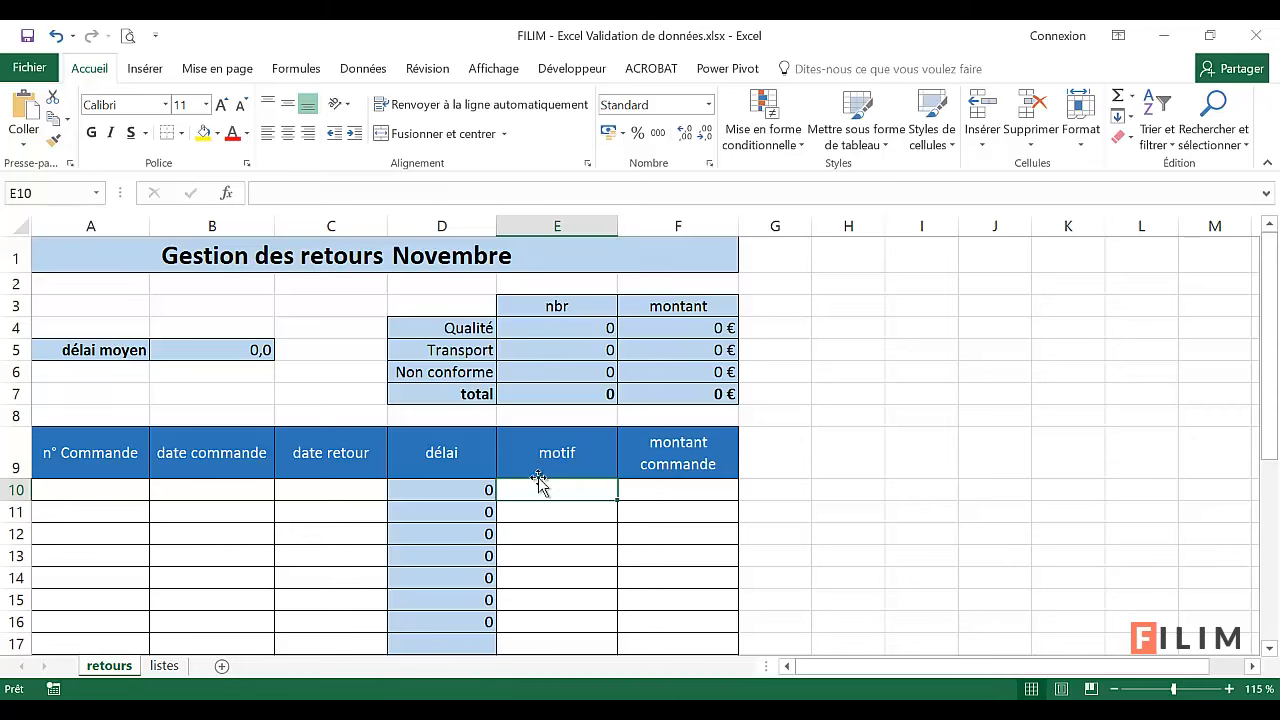
{"action": "left_click", "coordinate": [162, 667]}
{"action": "left_click", "coordinate": [158, 304]}
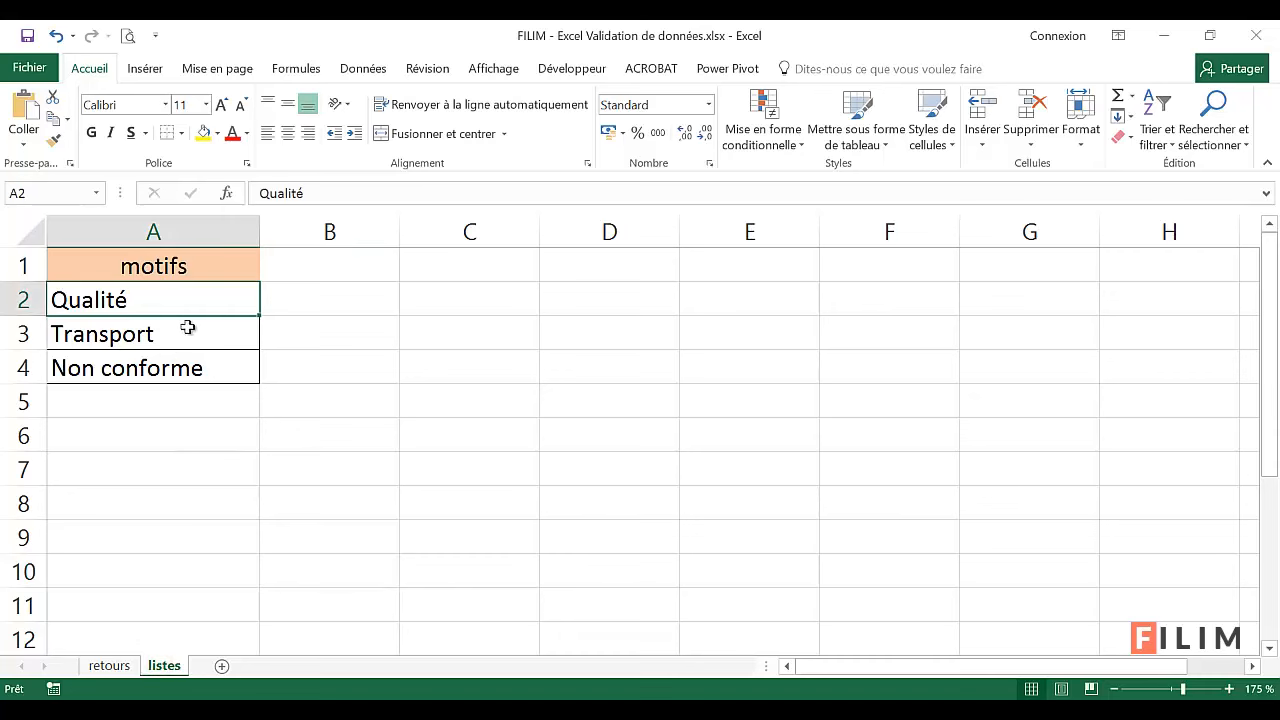
{"action": "left_click", "coordinate": [168, 332]}
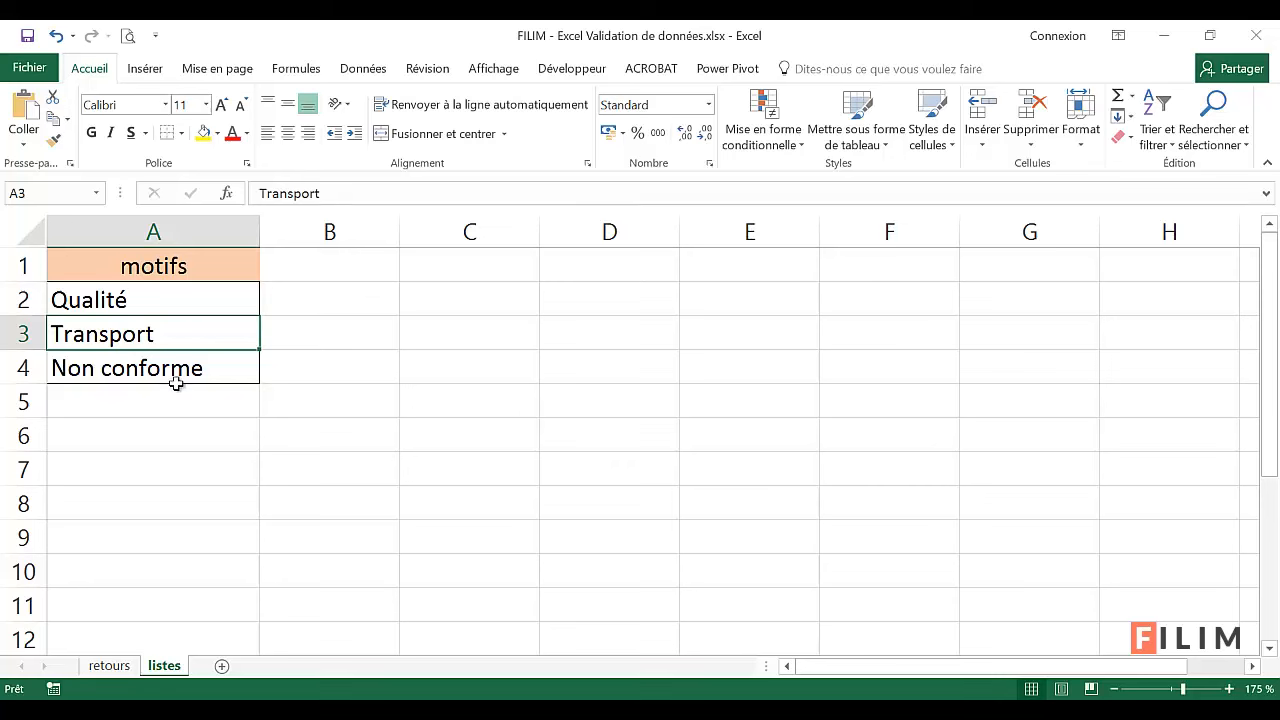
{"action": "left_click", "coordinate": [191, 370]}
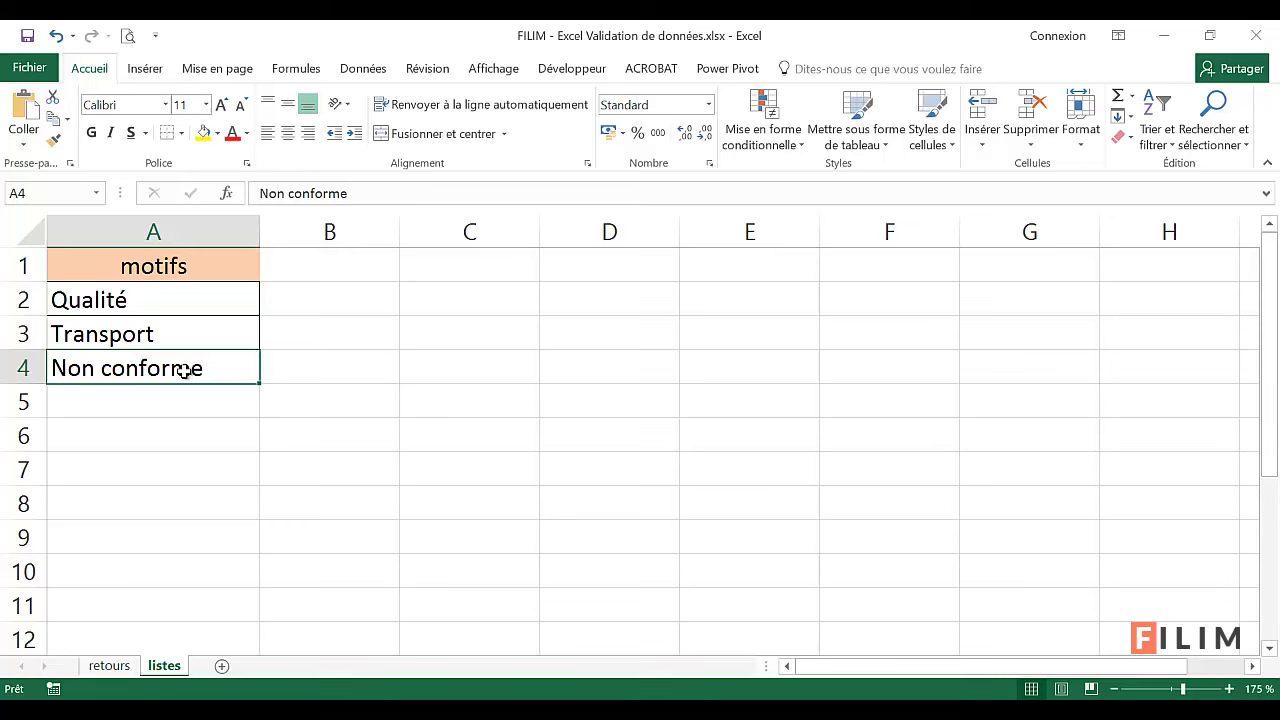
{"action": "left_click", "coordinate": [106, 666]}
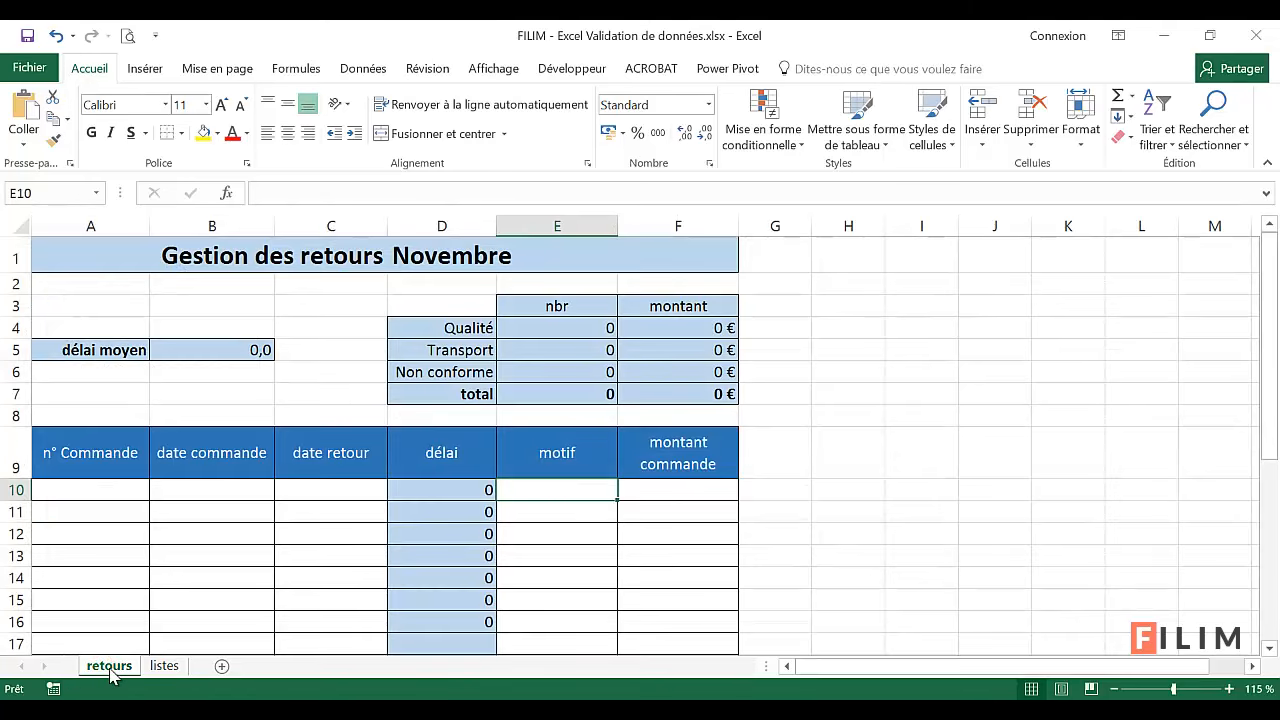
{"action": "left_click", "coordinate": [650, 493]}
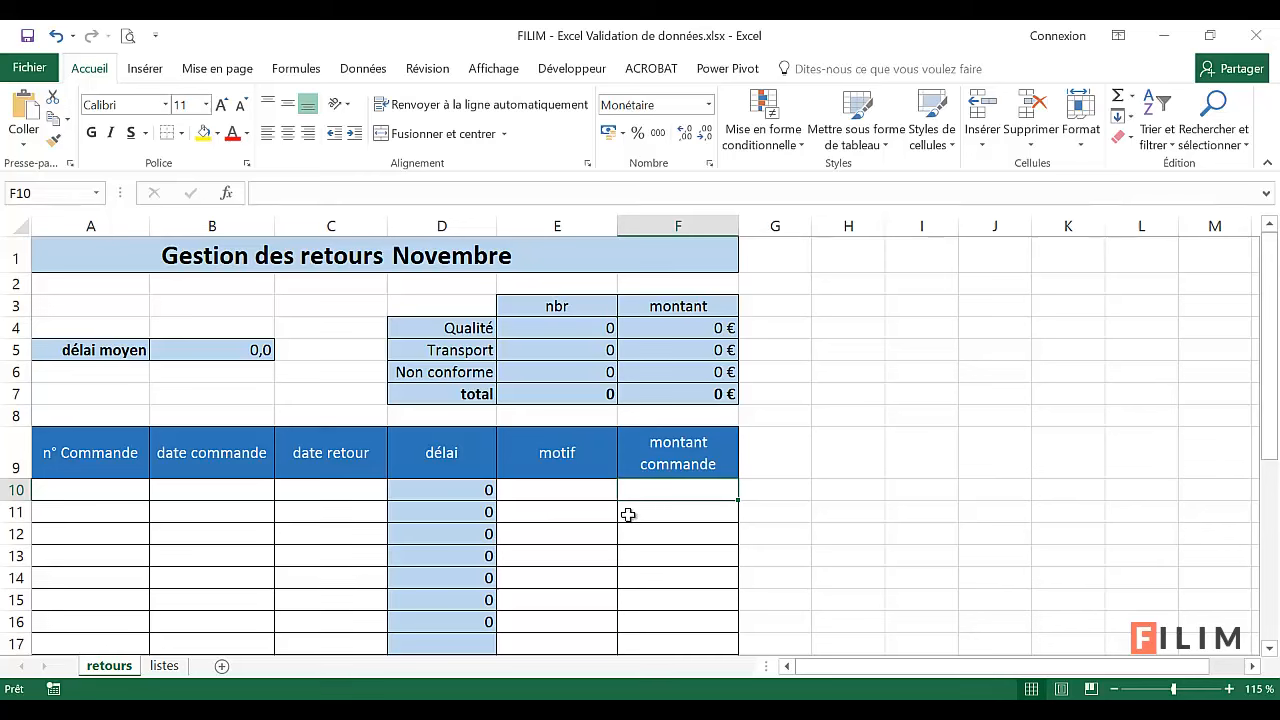
{"action": "left_click", "coordinate": [100, 491]}
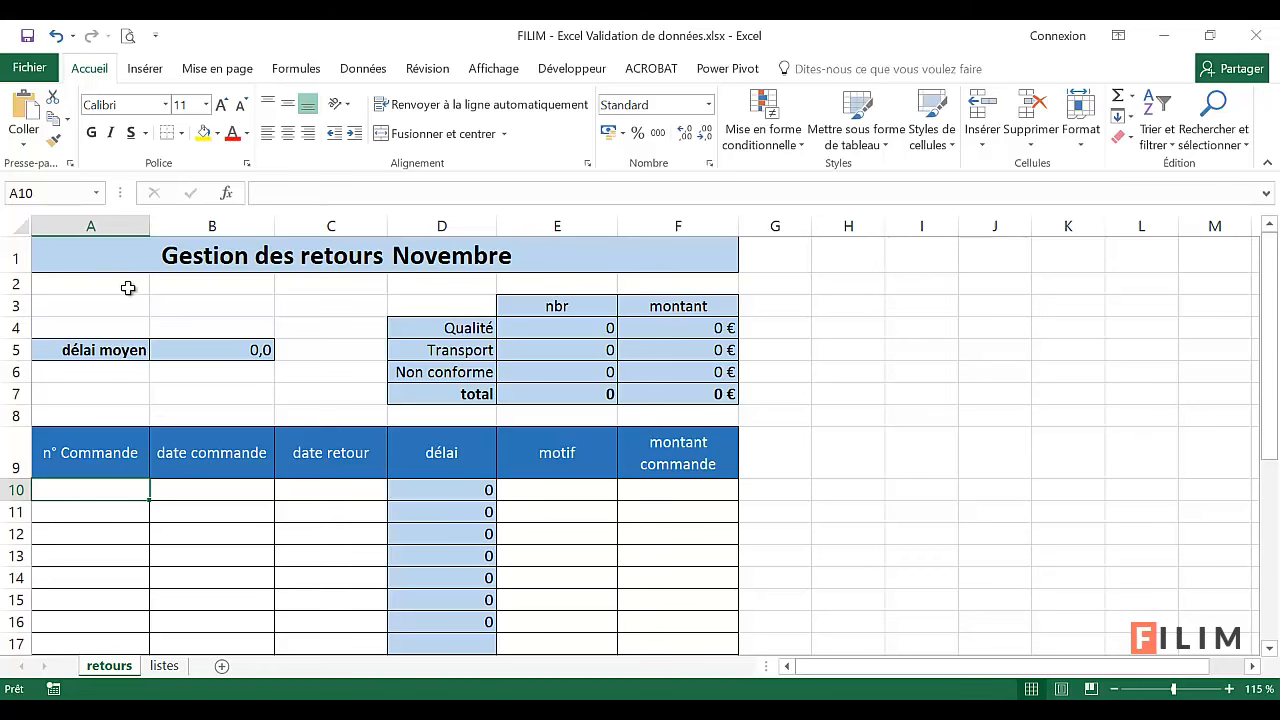
{"action": "left_click_drag", "start_coordinate": [126, 286], "coordinate": [712, 578]}
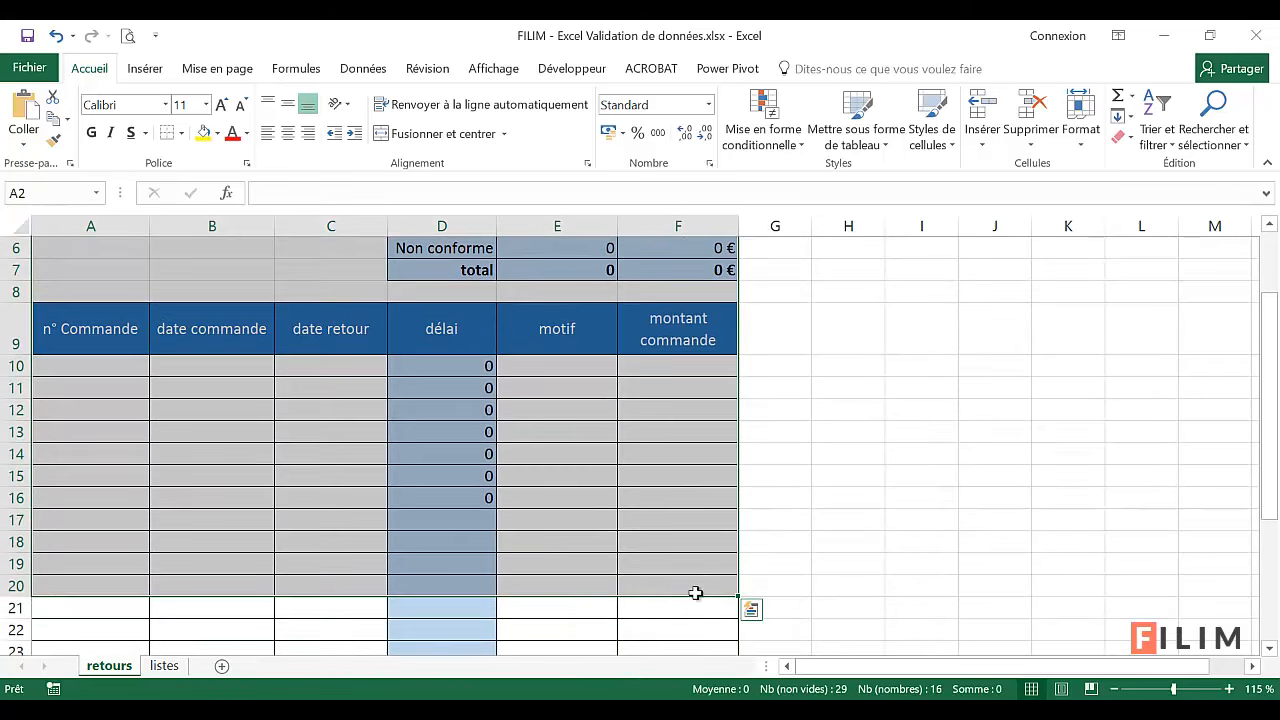
{"action": "scroll", "coordinate": [690, 595], "scroll_direction": "up", "scroll_amount": 2}
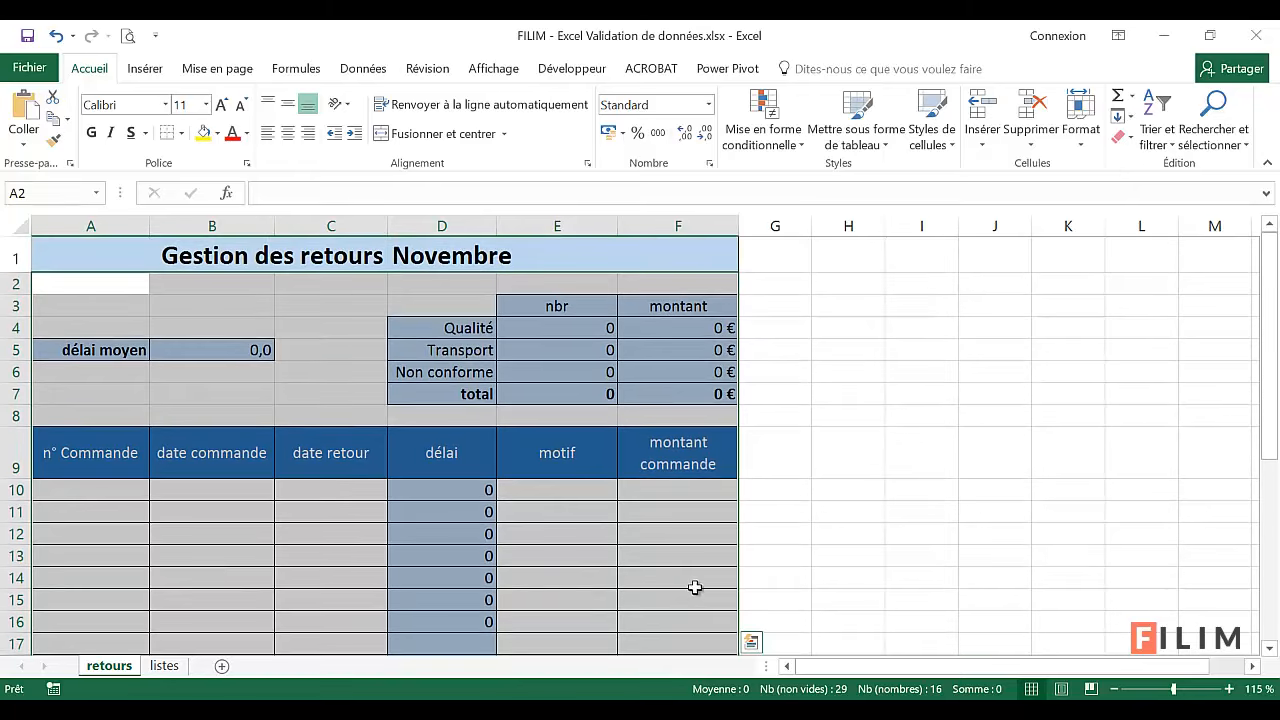
{"action": "left_click", "coordinate": [143, 523]}
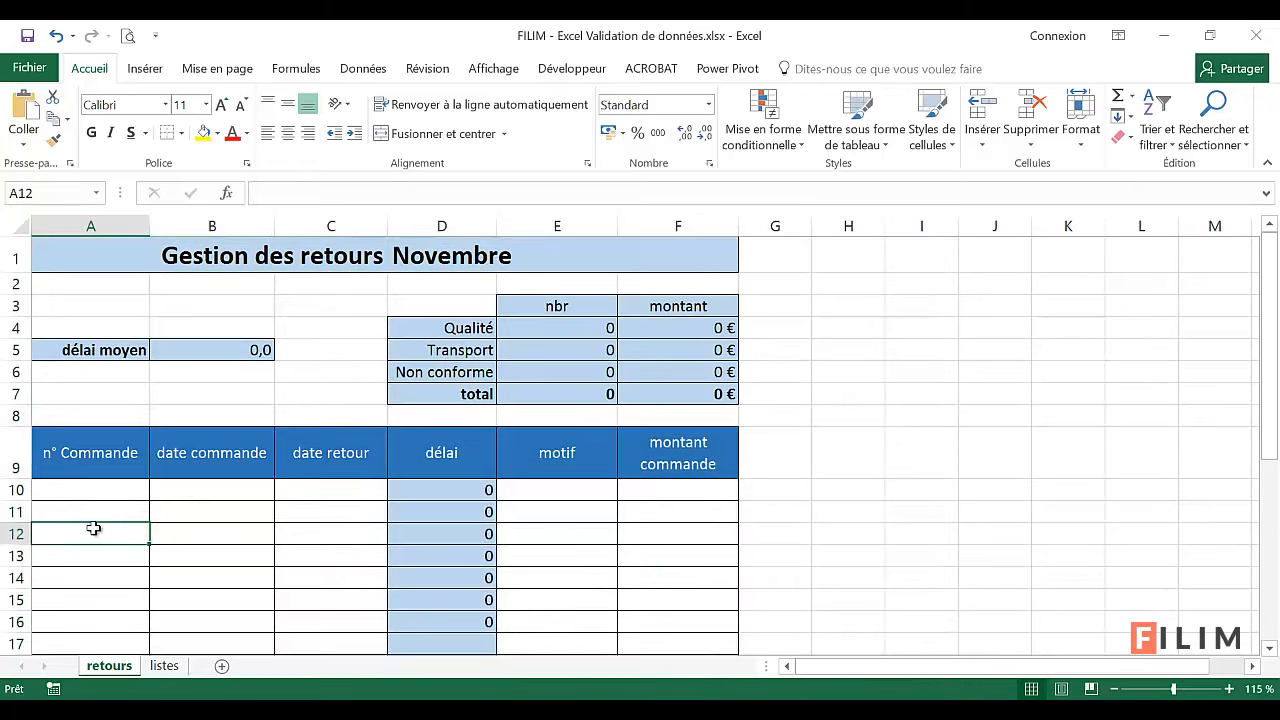
{"action": "left_click", "coordinate": [114, 494]}
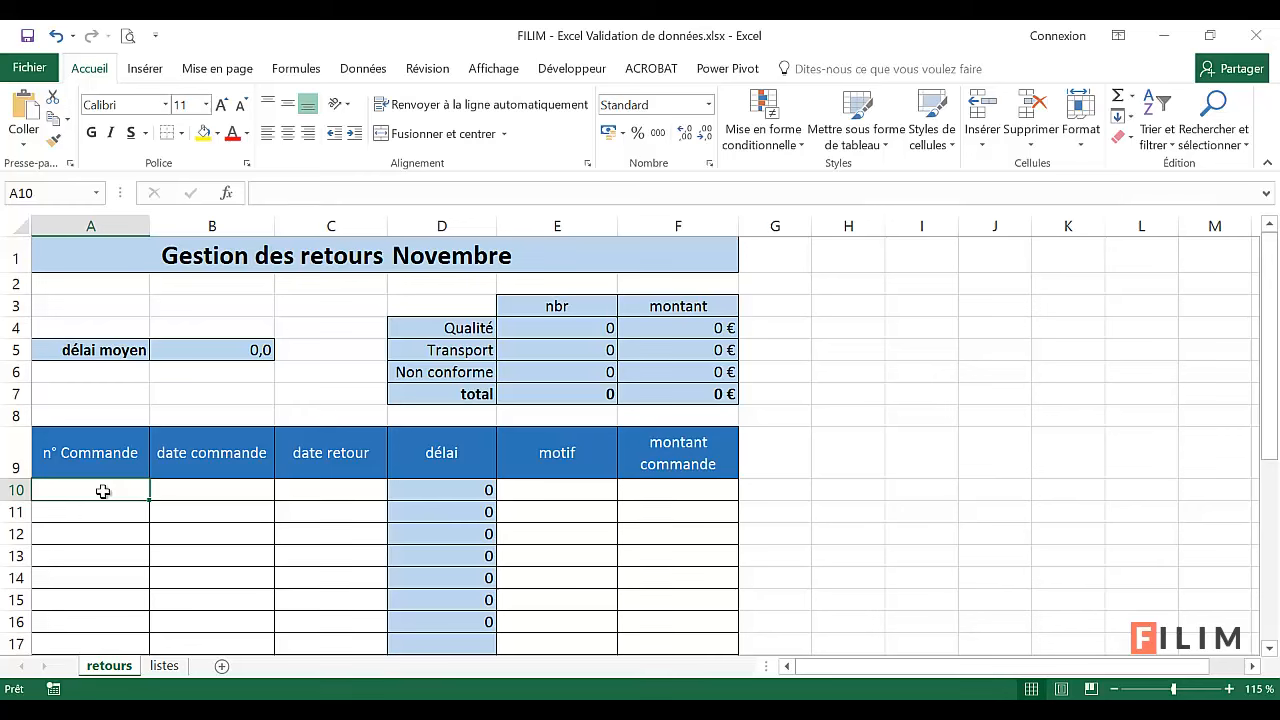
- Enter the malformed date 145/16 as the date commande in cell B10
{"action": "left_click", "coordinate": [246, 488]}
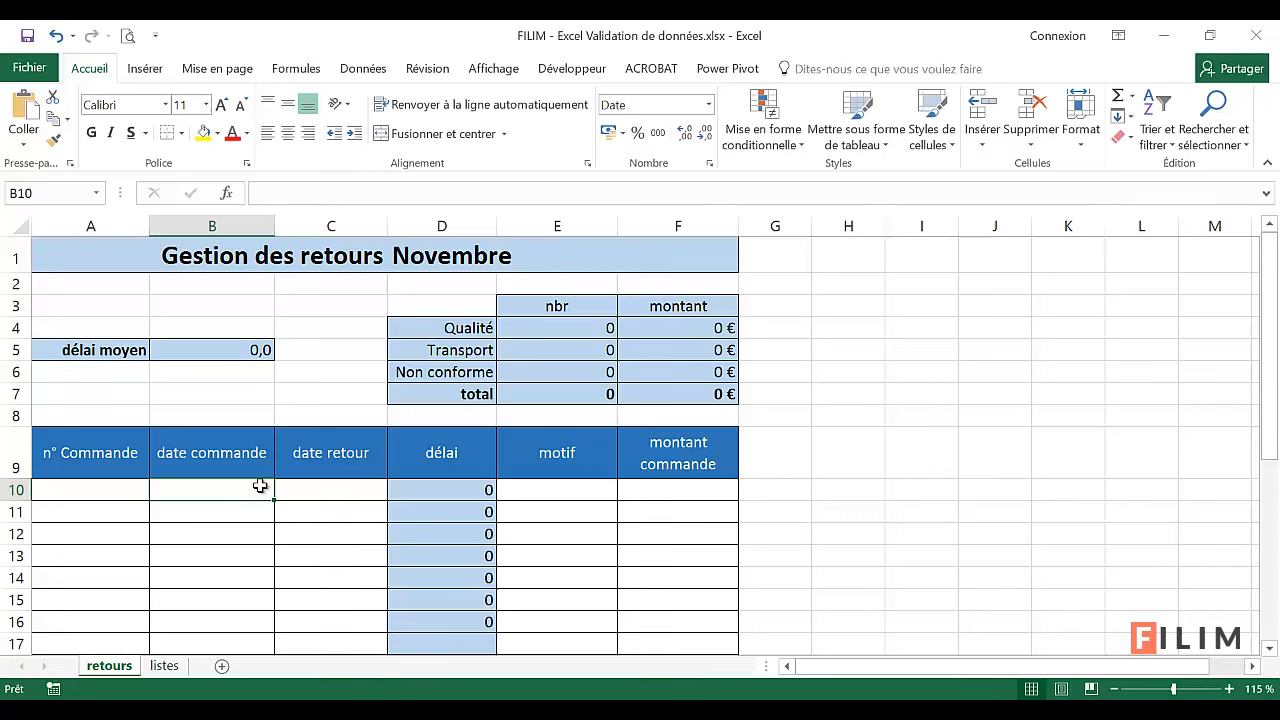
{"action": "type", "text": "14/5/16"}
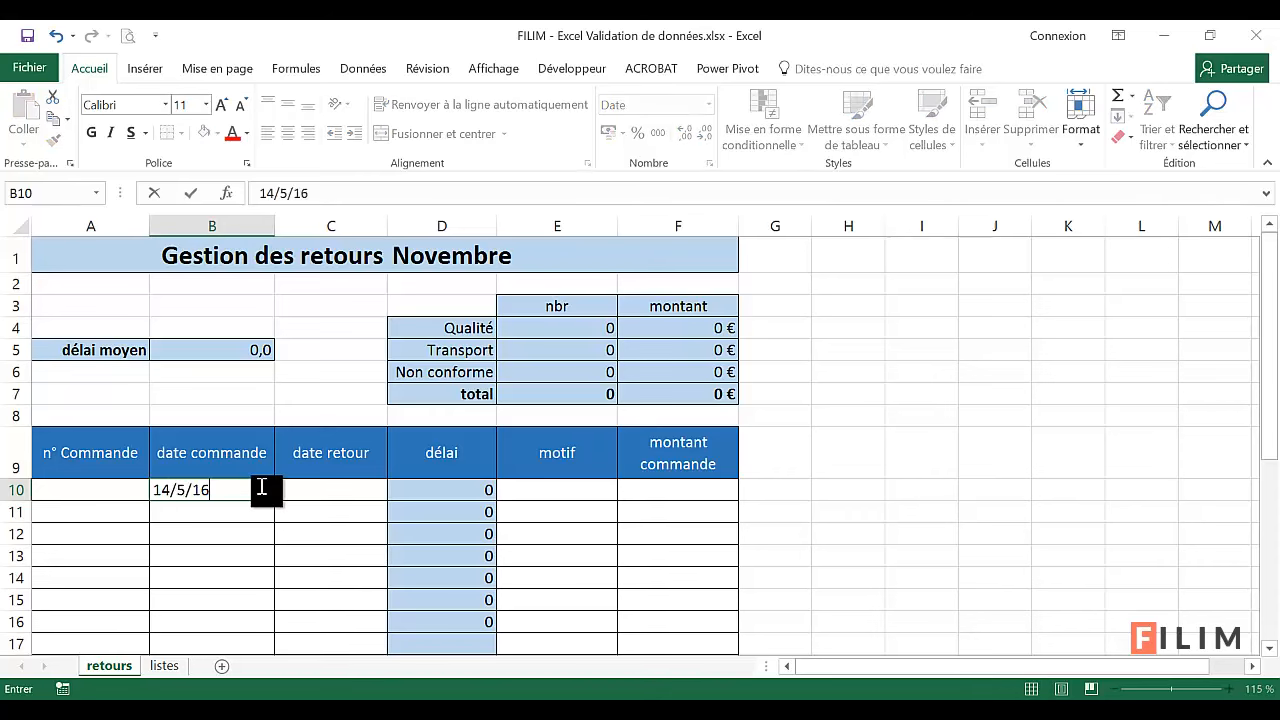
{"action": "left_click", "coordinate": [179, 489]}
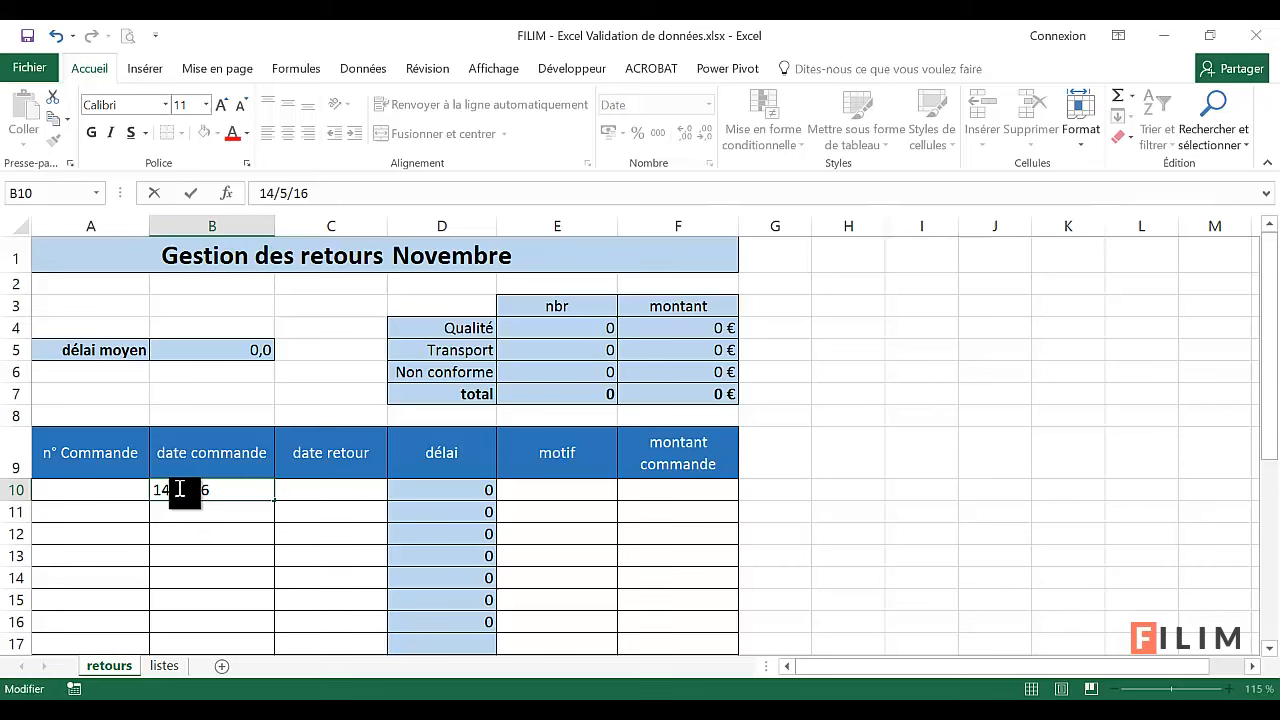
{"action": "key", "text": "BackSpace"}
{"action": "key", "text": "Return"}
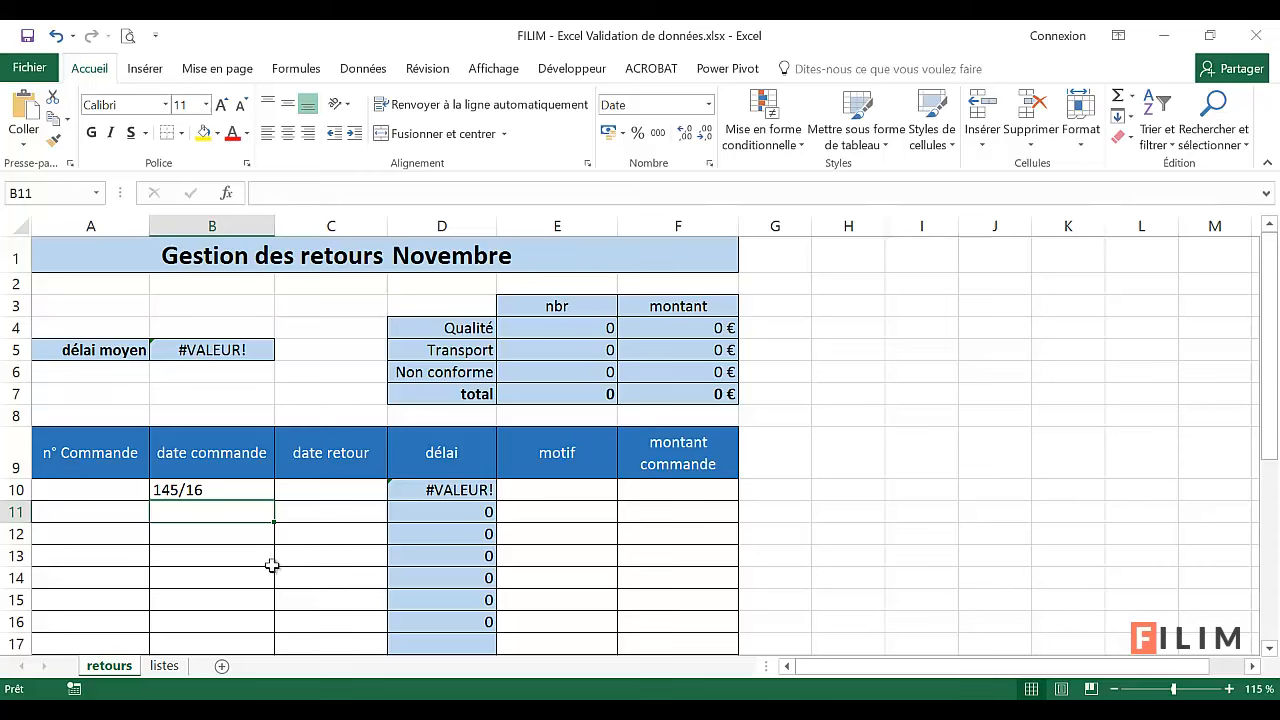
- Enter "qualite" without accent as the motif in cell E10 and check the Qualité count in the summary table
{"action": "left_click", "coordinate": [575, 493]}
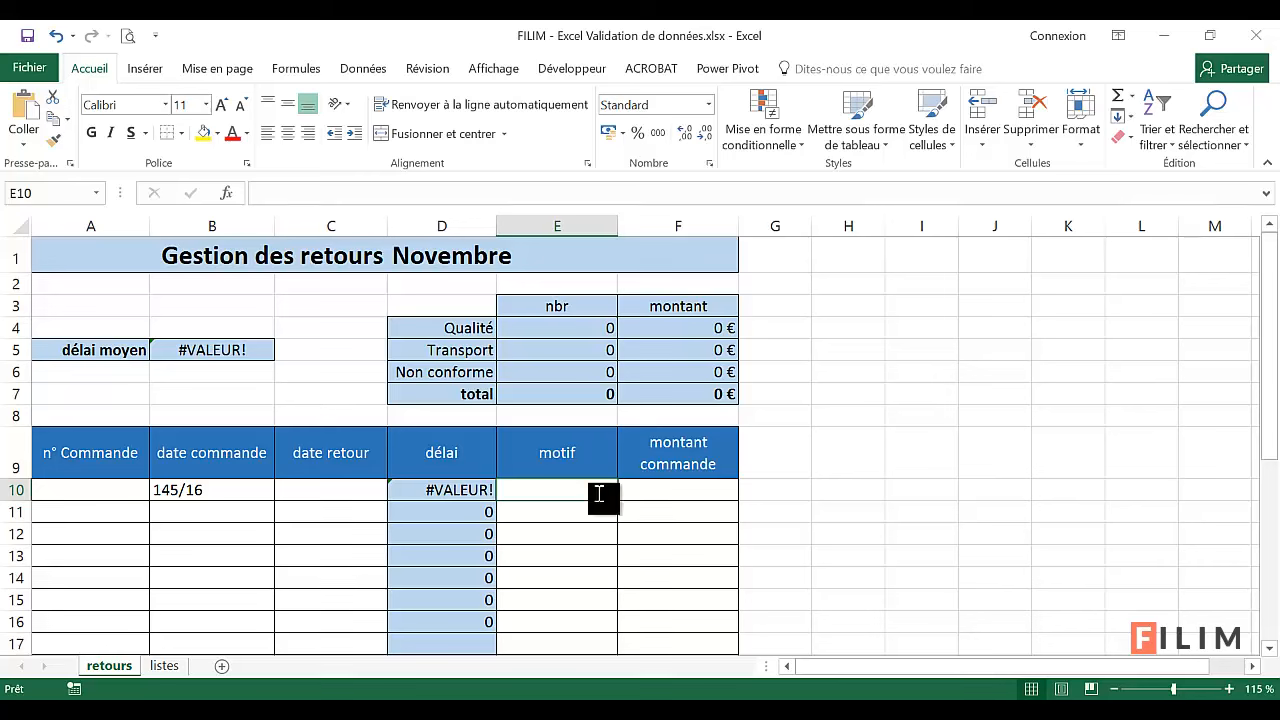
{"action": "type", "text": "qualite"}
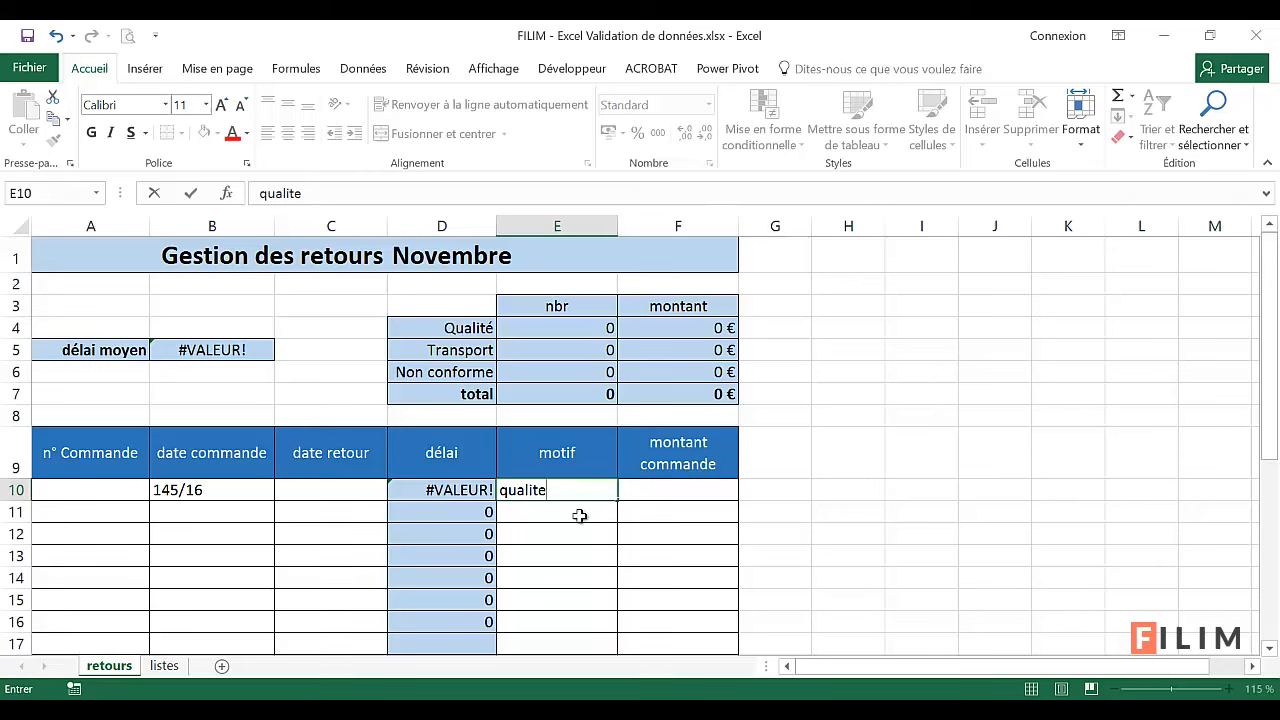
{"action": "left_click", "coordinate": [580, 515]}
{"action": "left_click", "coordinate": [590, 489]}
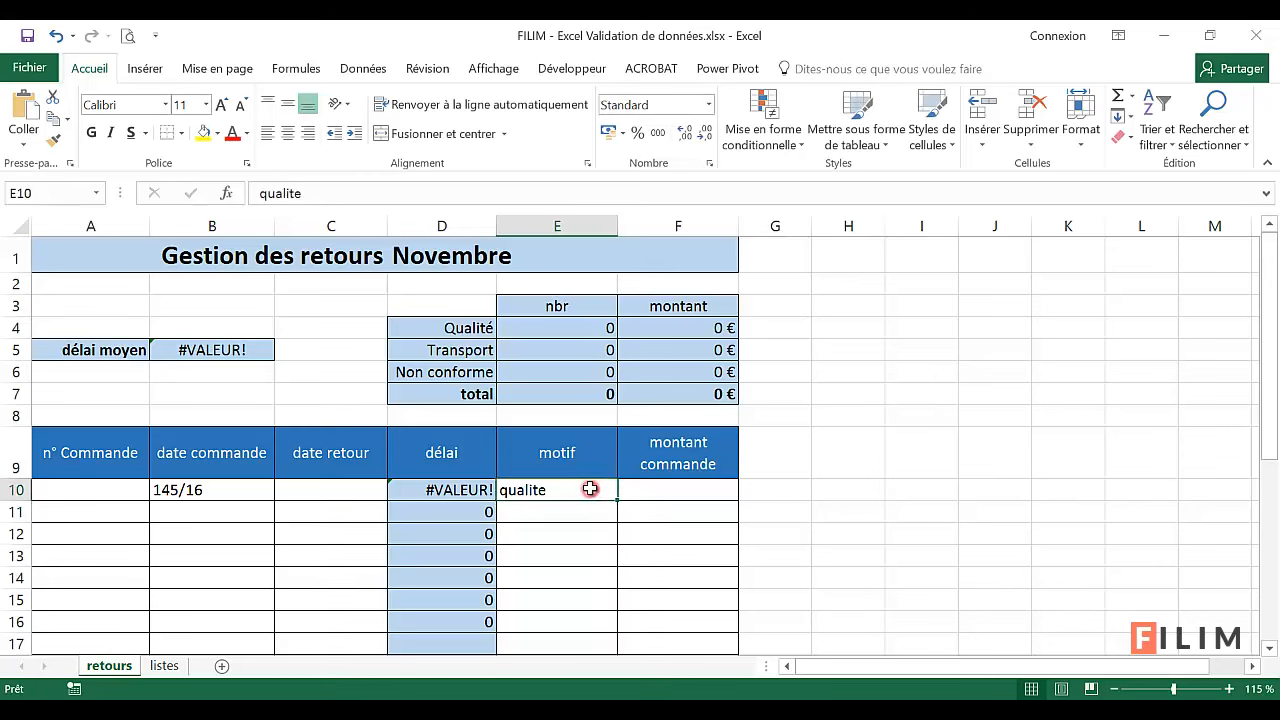
{"action": "left_click_drag", "start_coordinate": [480, 304], "coordinate": [672, 394]}
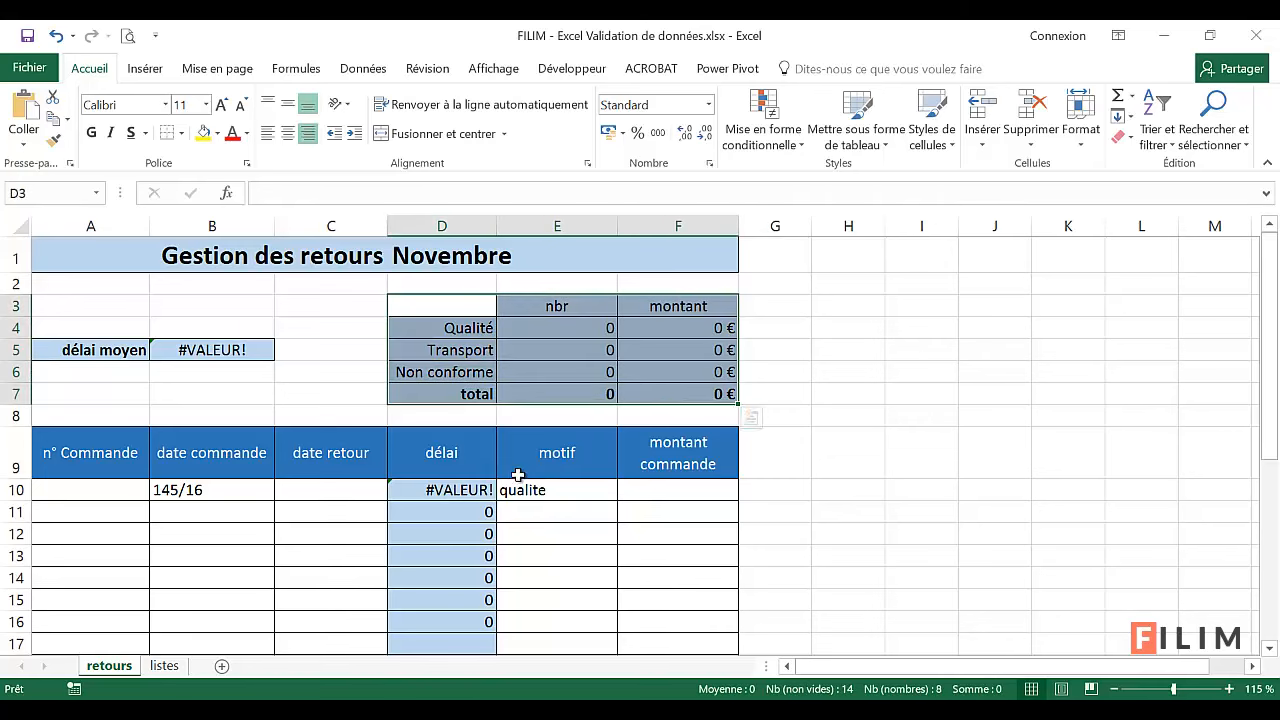
{"action": "left_click", "coordinate": [568, 493]}
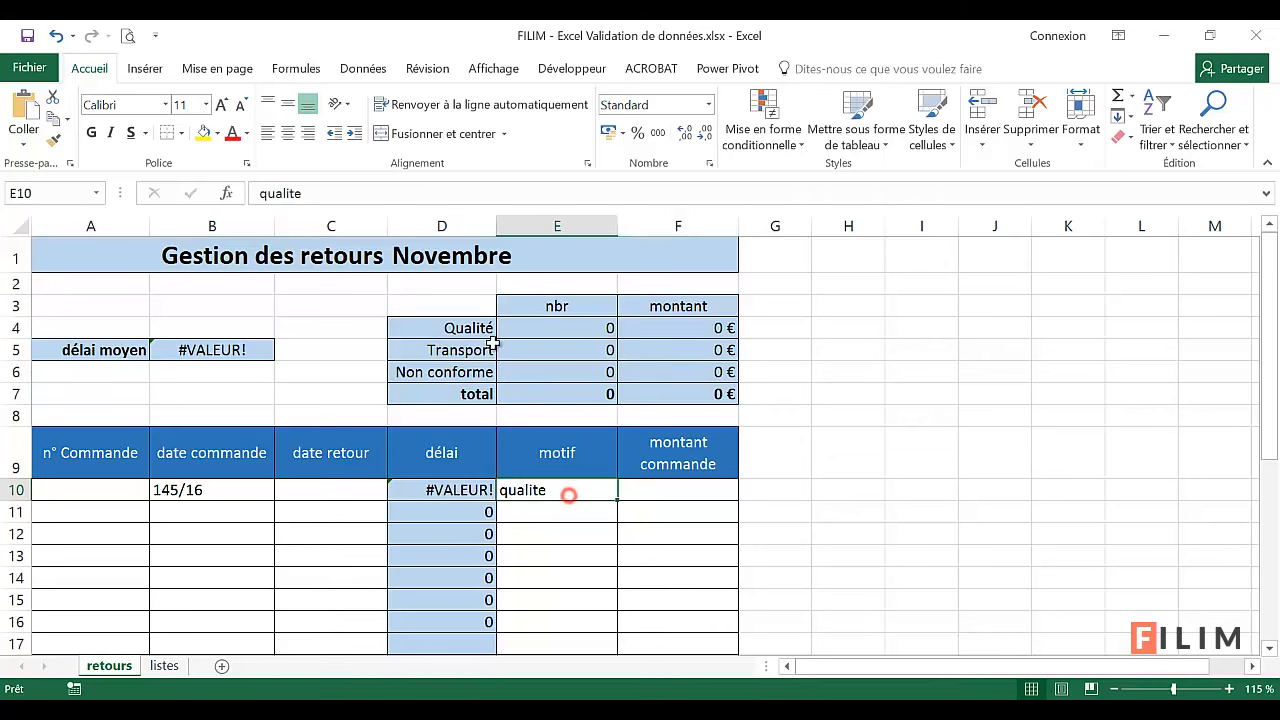
{"action": "left_click", "coordinate": [603, 332]}
- Try the accented spelling "qualité" as the motif in cell E10 against the Qualité count, and clear the cell
{"action": "left_click", "coordinate": [557, 490]}
{"action": "double_click", "coordinate": [560, 491]}
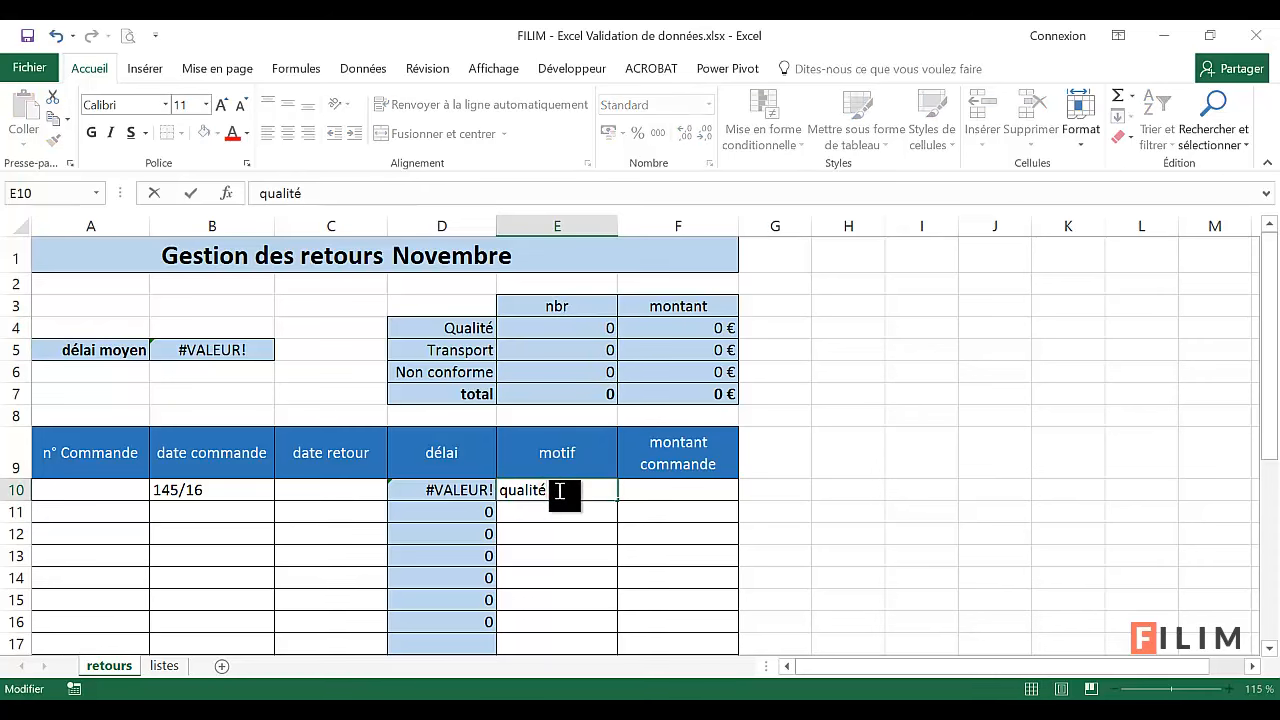
{"action": "key", "text": "Return"}
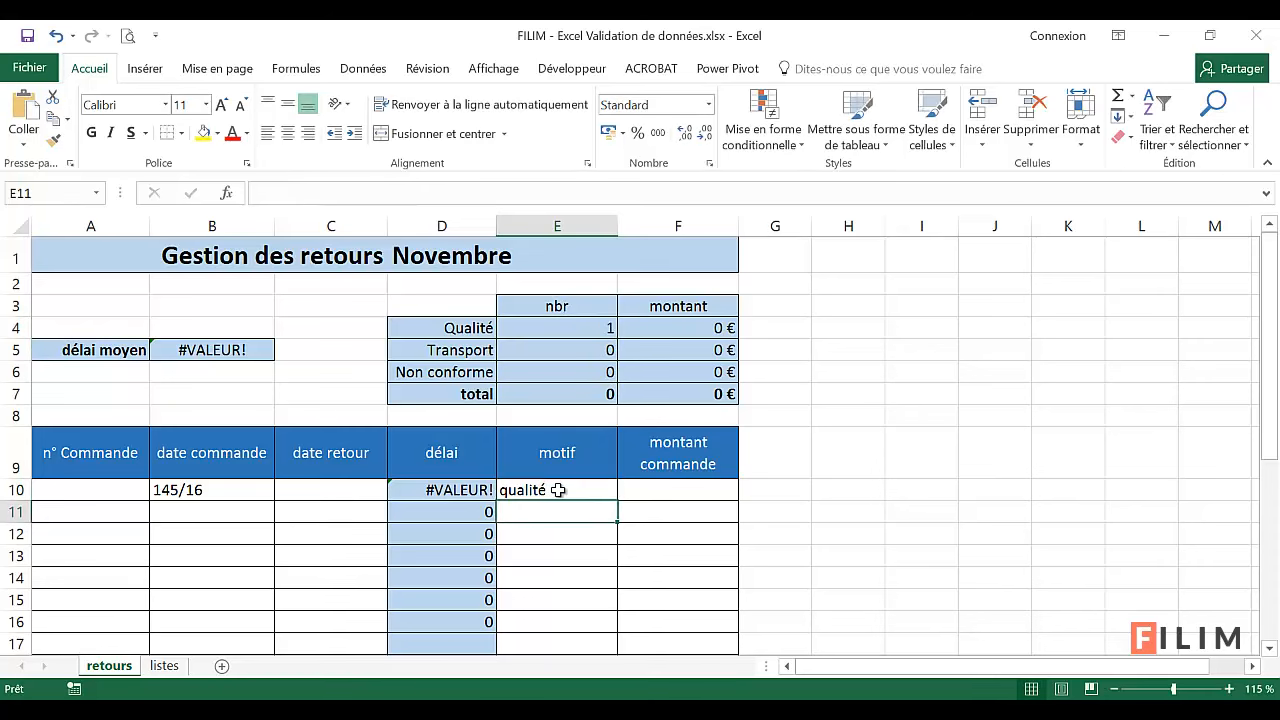
{"action": "left_click", "coordinate": [577, 327]}
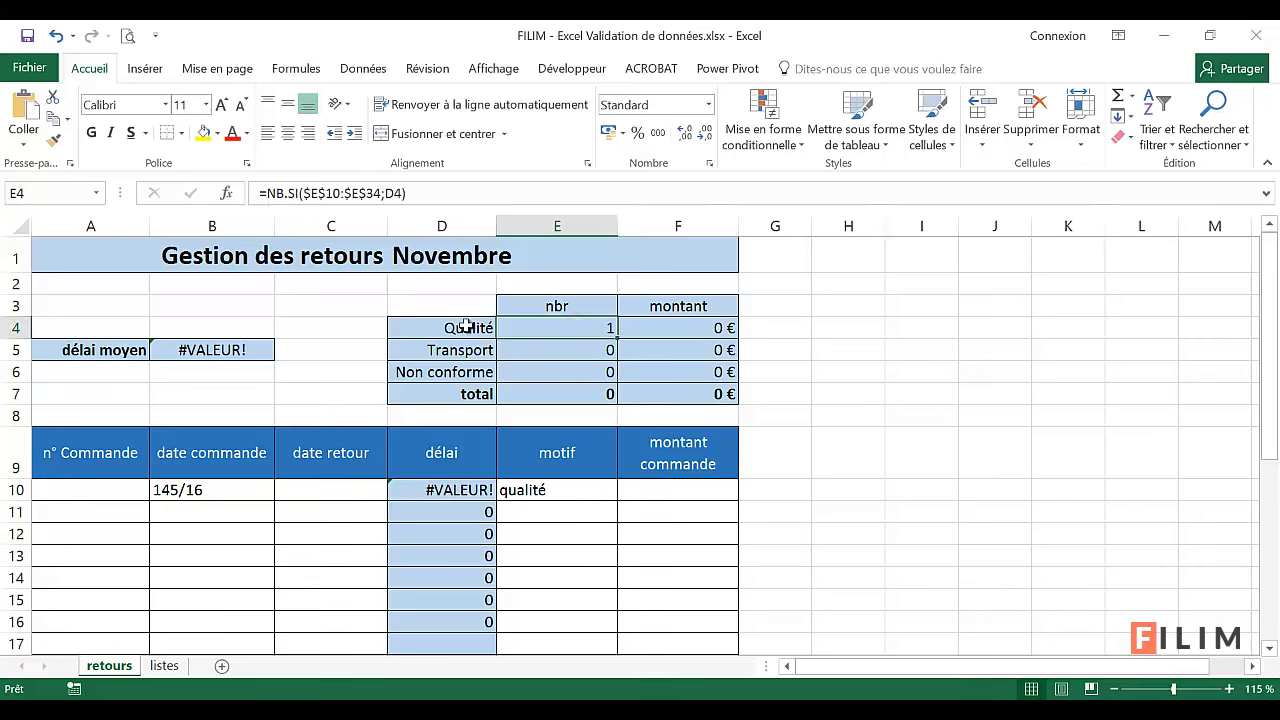
{"action": "left_click", "coordinate": [577, 490]}
{"action": "key", "text": "Delete"}
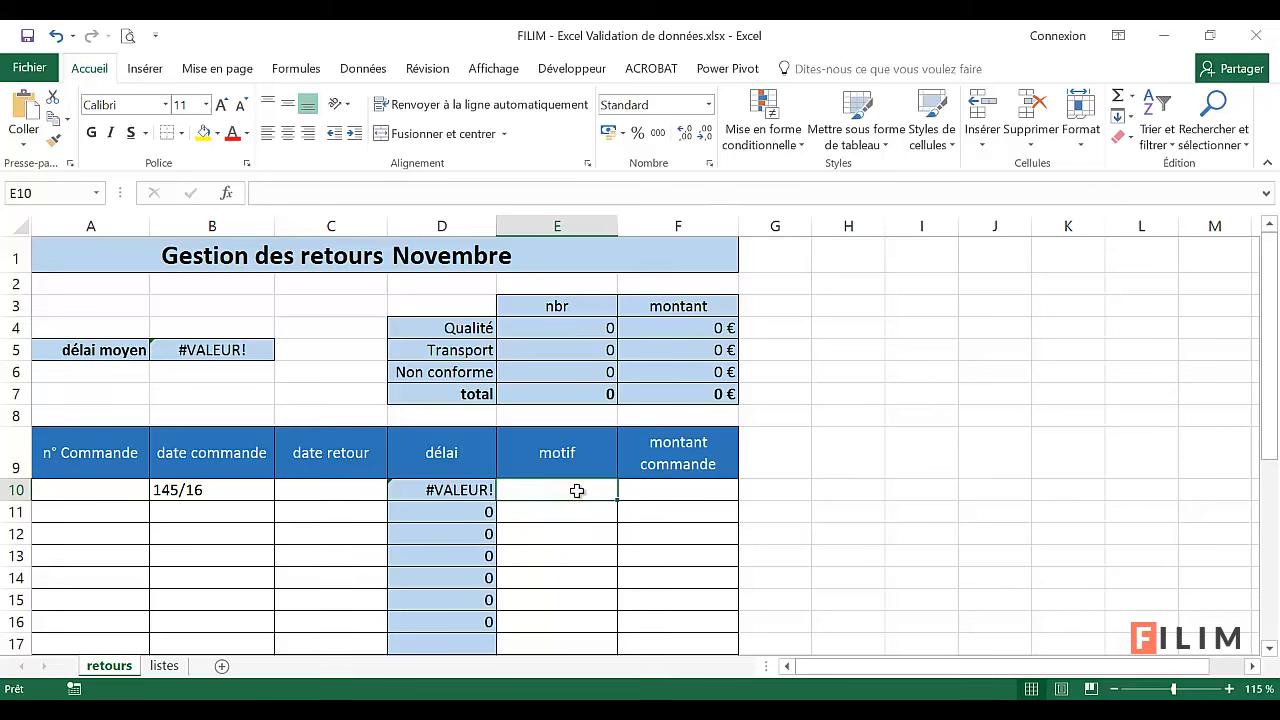
- Correct the date commande in cell B10 to 14/05/2016
{"action": "left_click", "coordinate": [221, 488]}
{"action": "double_click", "coordinate": [218, 490]}
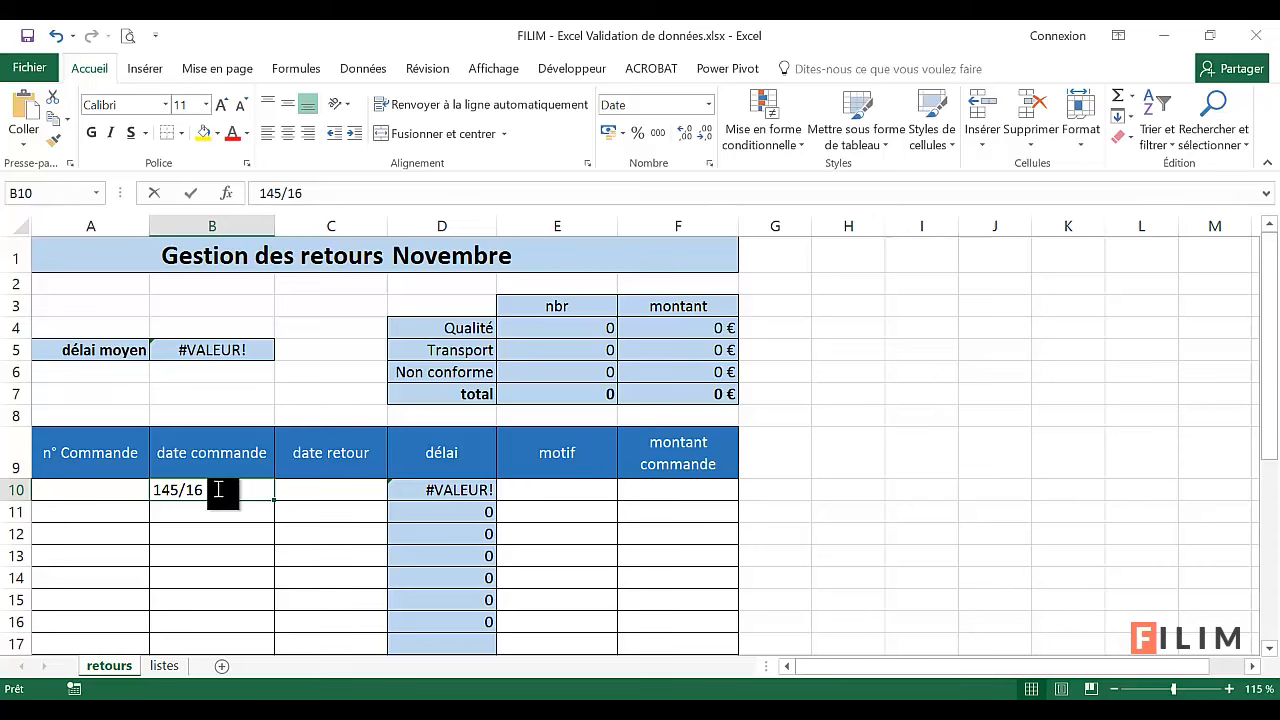
{"action": "type", "text": "14/5/1"}
{"action": "key", "text": "Return"}
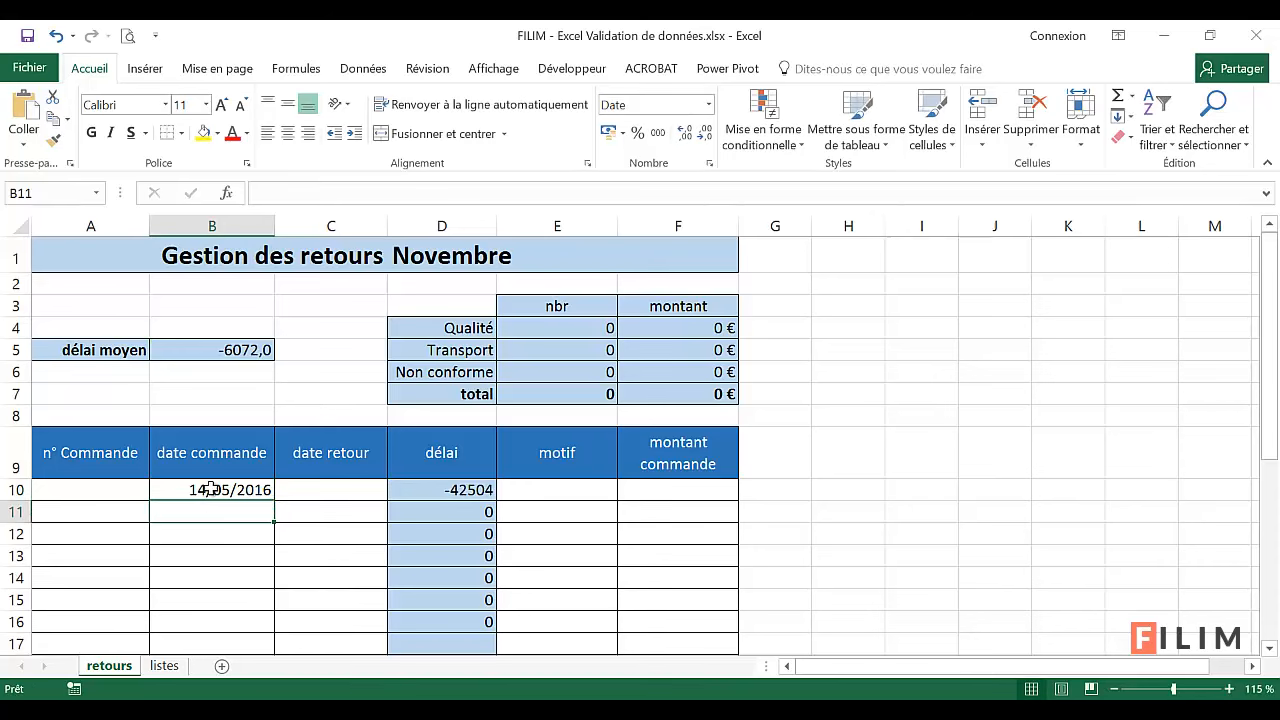
{"action": "left_click", "coordinate": [217, 491]}
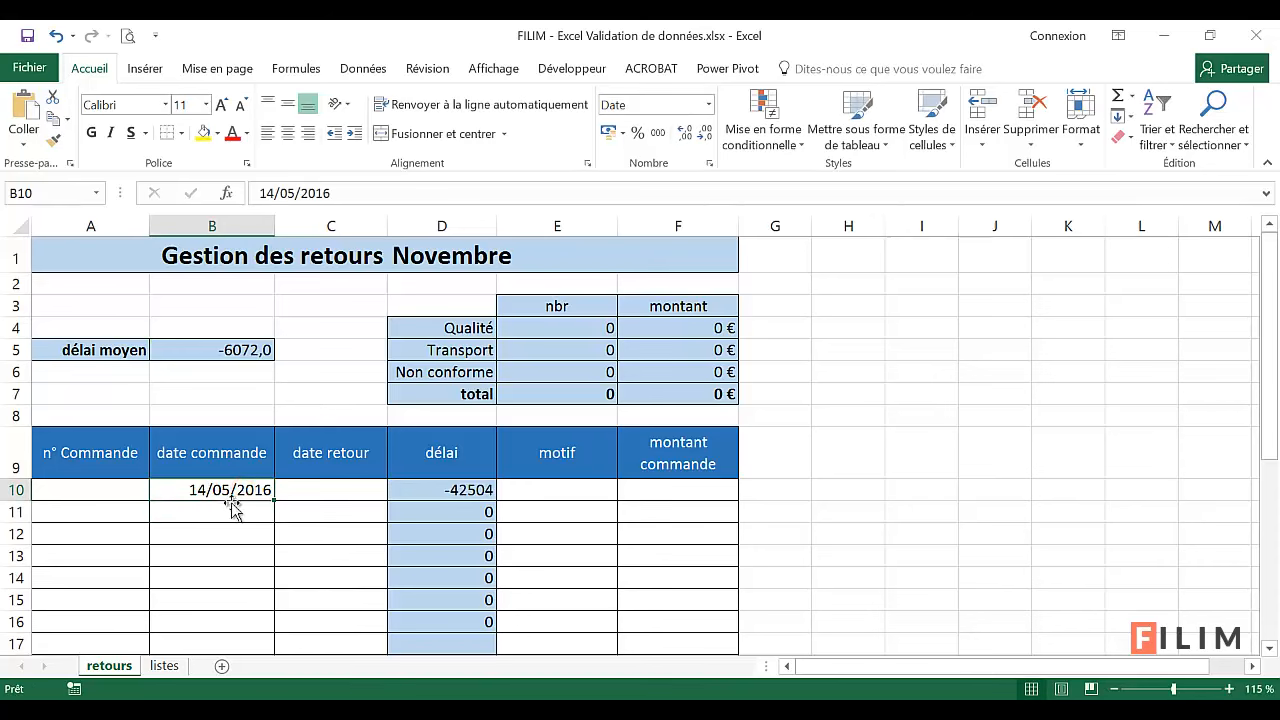
- Enter 22/02/2016 as the date retour in cell C10 and check the délai calculated in D10
{"action": "left_click", "coordinate": [334, 491]}
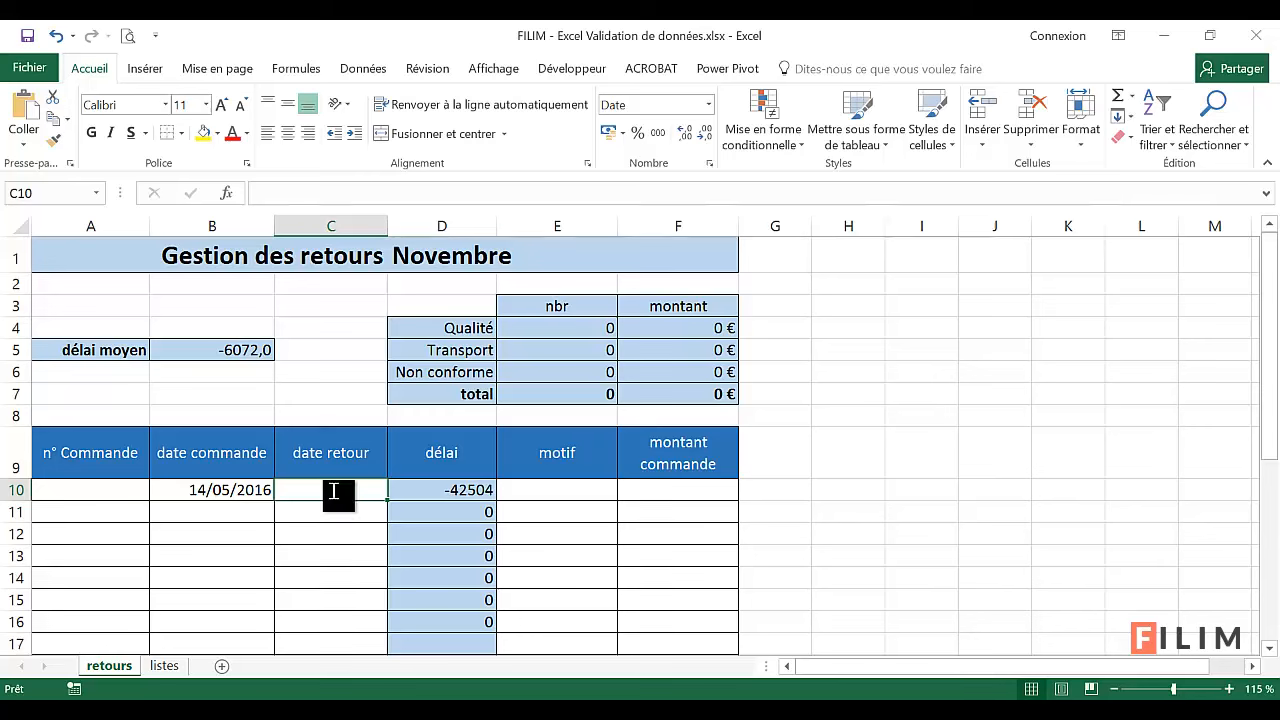
{"action": "type", "text": "22"}
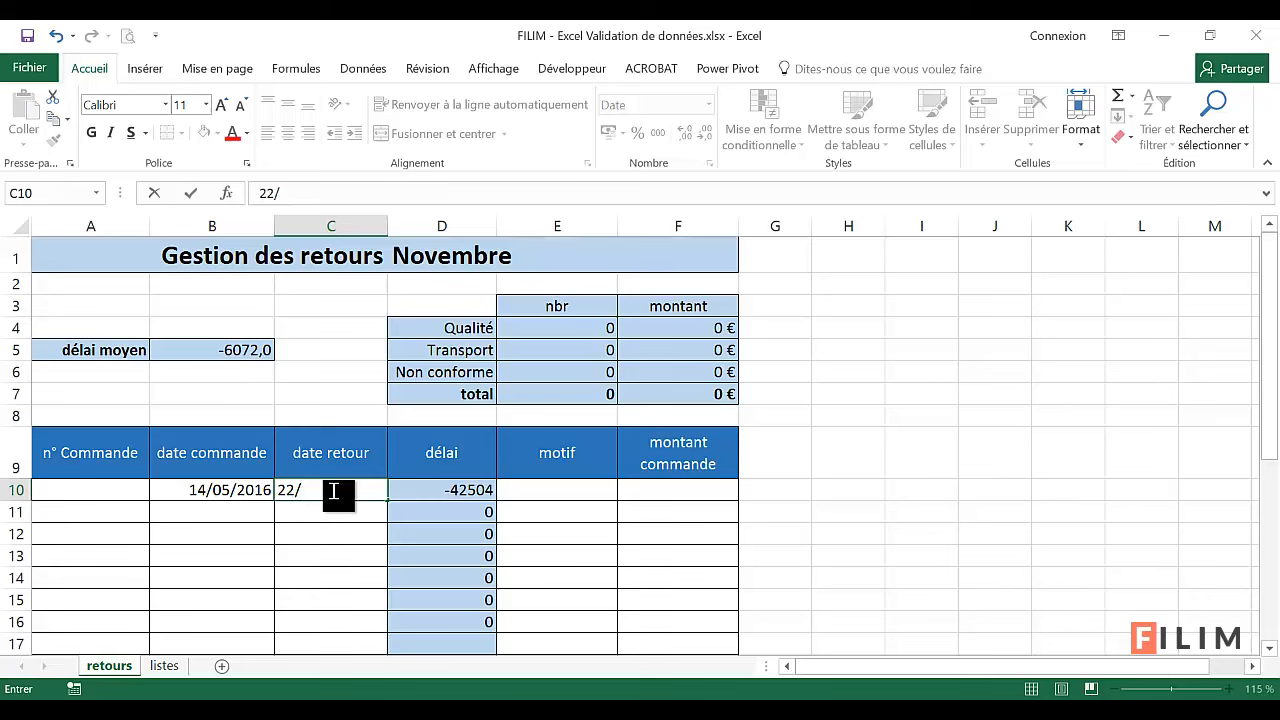
{"action": "type", "text": "/0"}
{"action": "type", "text": "2/20"}
{"action": "type", "text": "16"}
{"action": "key", "text": "Return"}
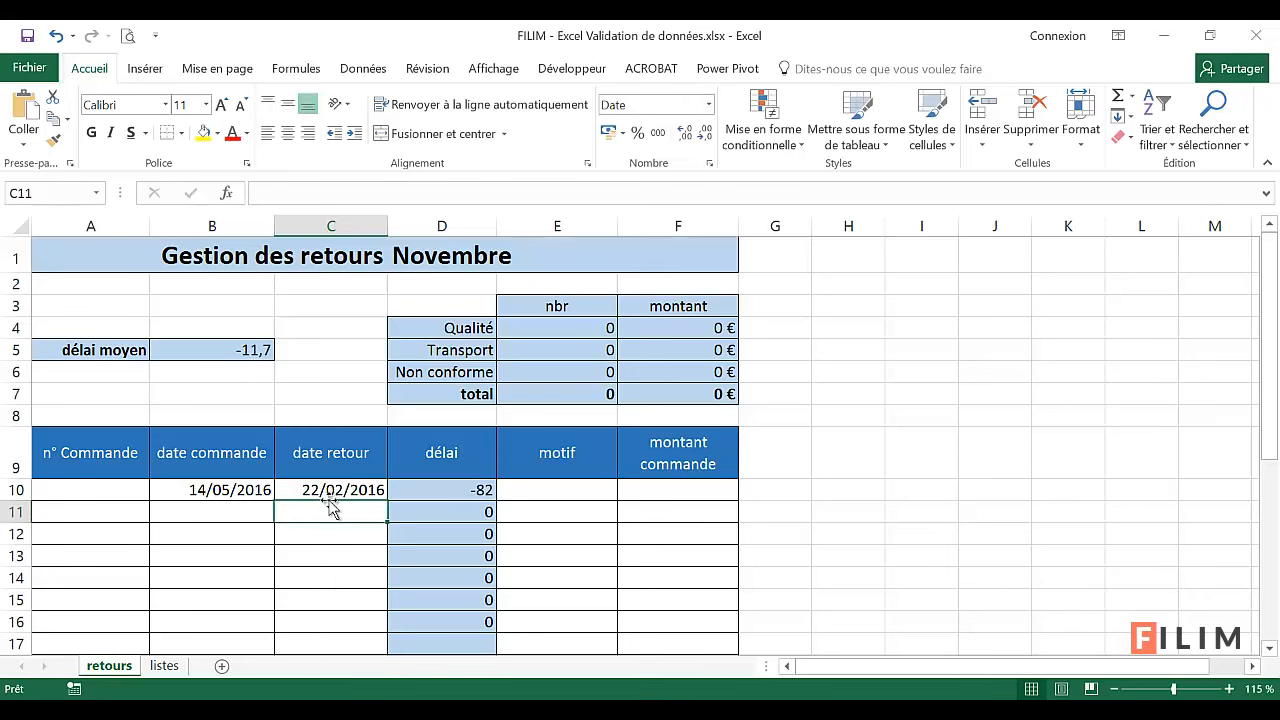
{"action": "left_click", "coordinate": [437, 488]}
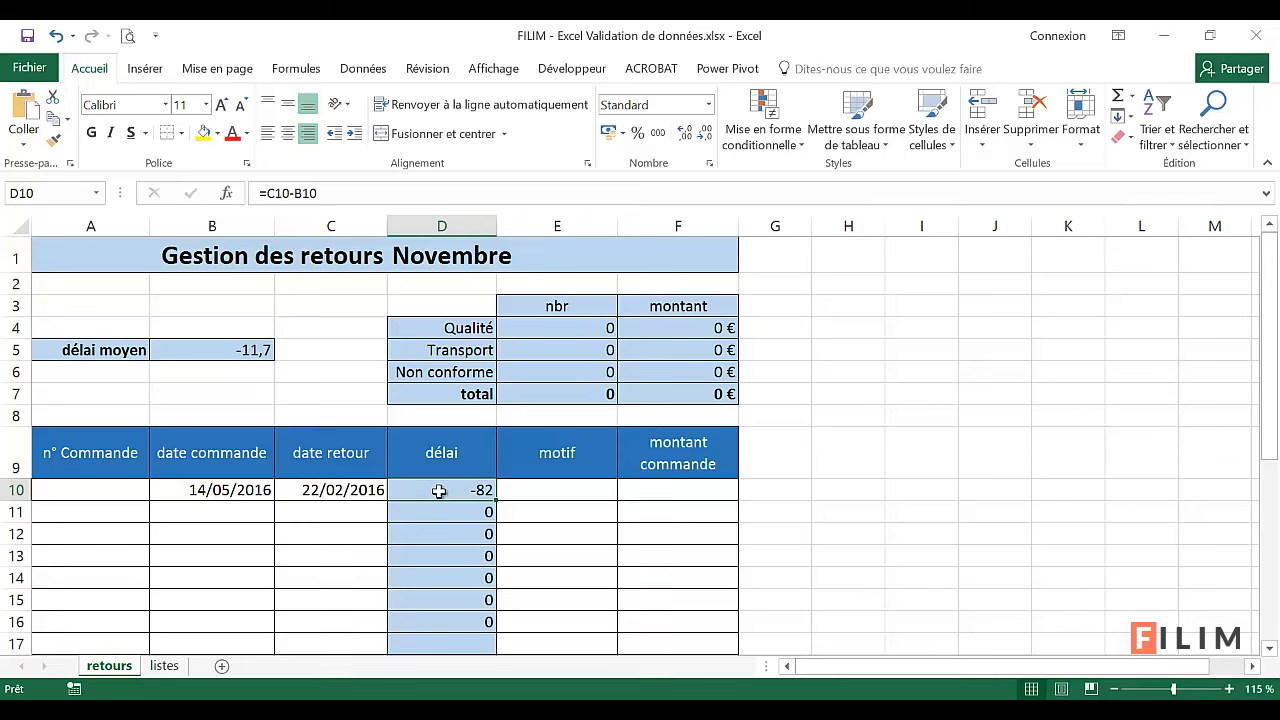
- Check the délai moyen in cell B5 and clear the date commande and date retour in B10:C10
{"action": "left_click", "coordinate": [212, 350]}
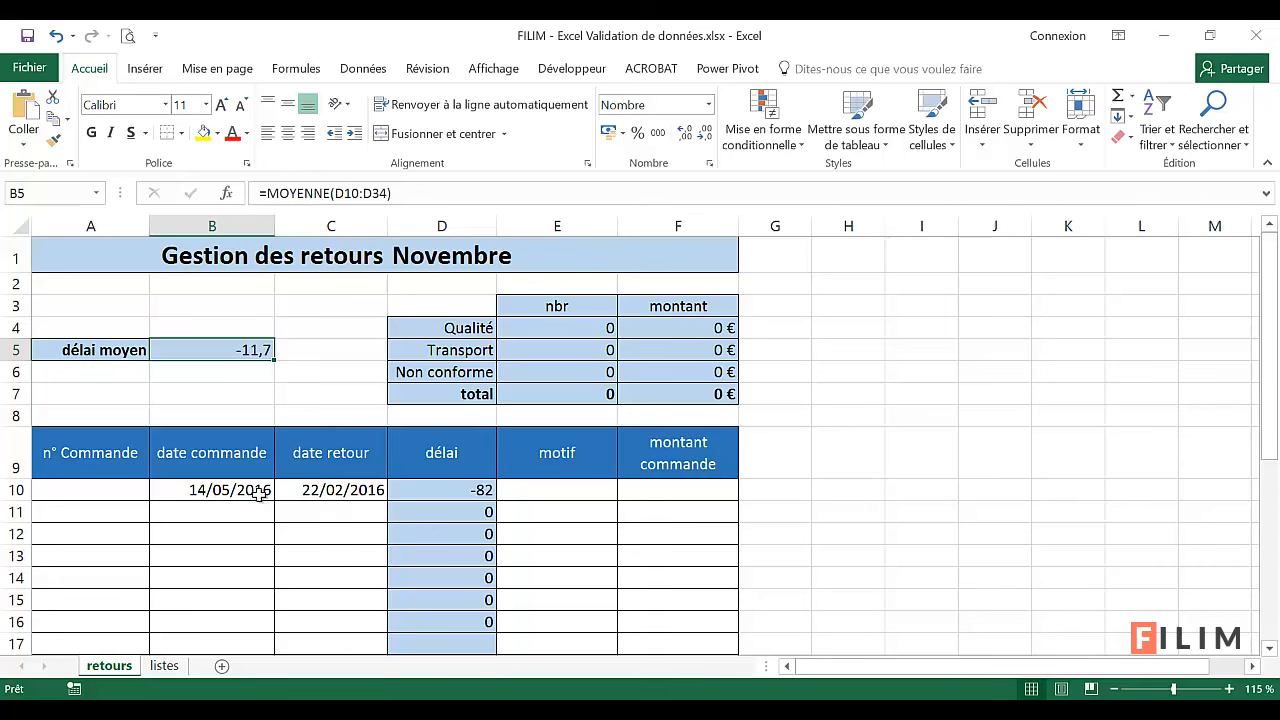
{"action": "left_click_drag", "start_coordinate": [258, 490], "coordinate": [286, 492]}
{"action": "key", "text": "Delete"}
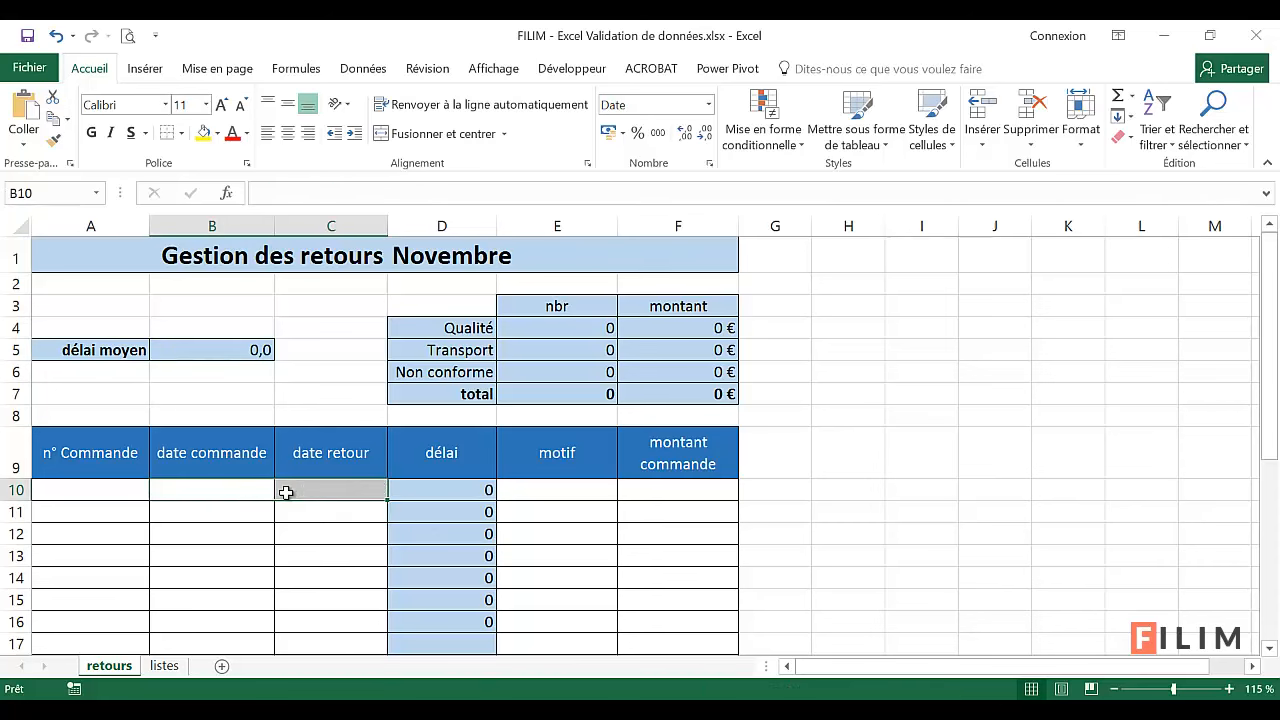
{"action": "left_click", "coordinate": [243, 487]}
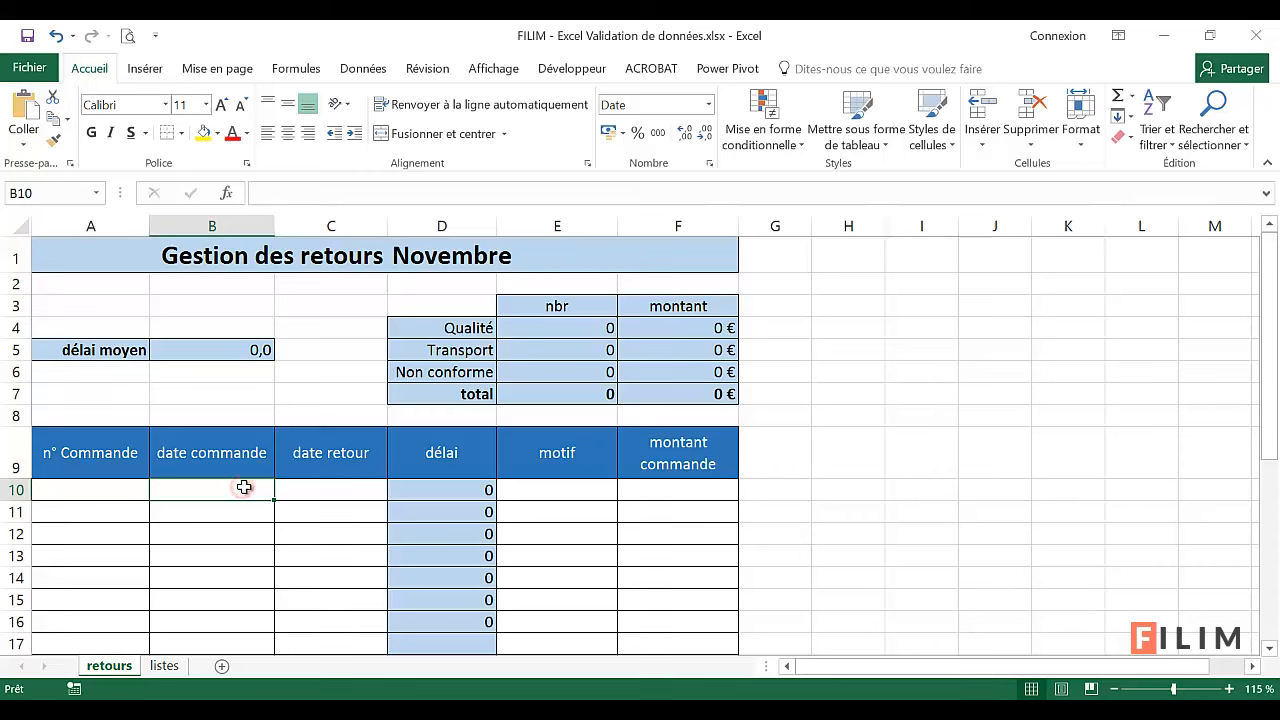
{"action": "left_click", "coordinate": [116, 484]}
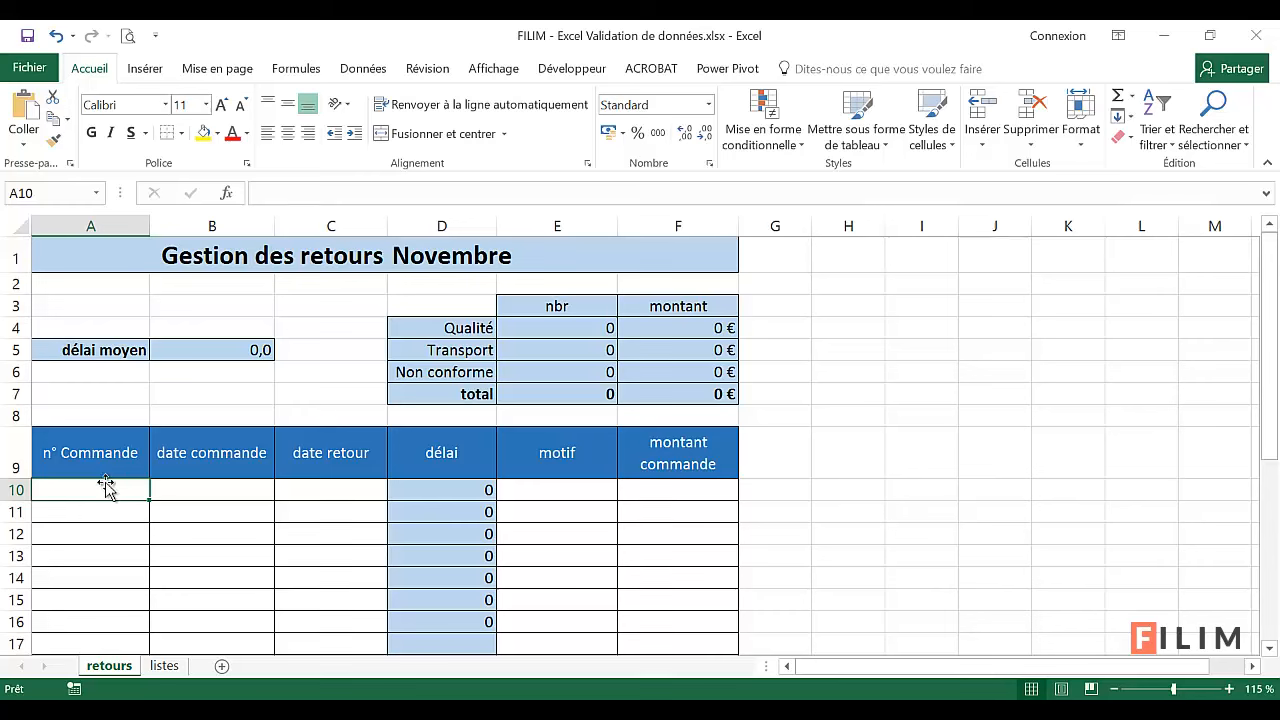
{"action": "left_click_drag", "start_coordinate": [103, 489], "coordinate": [117, 619]}
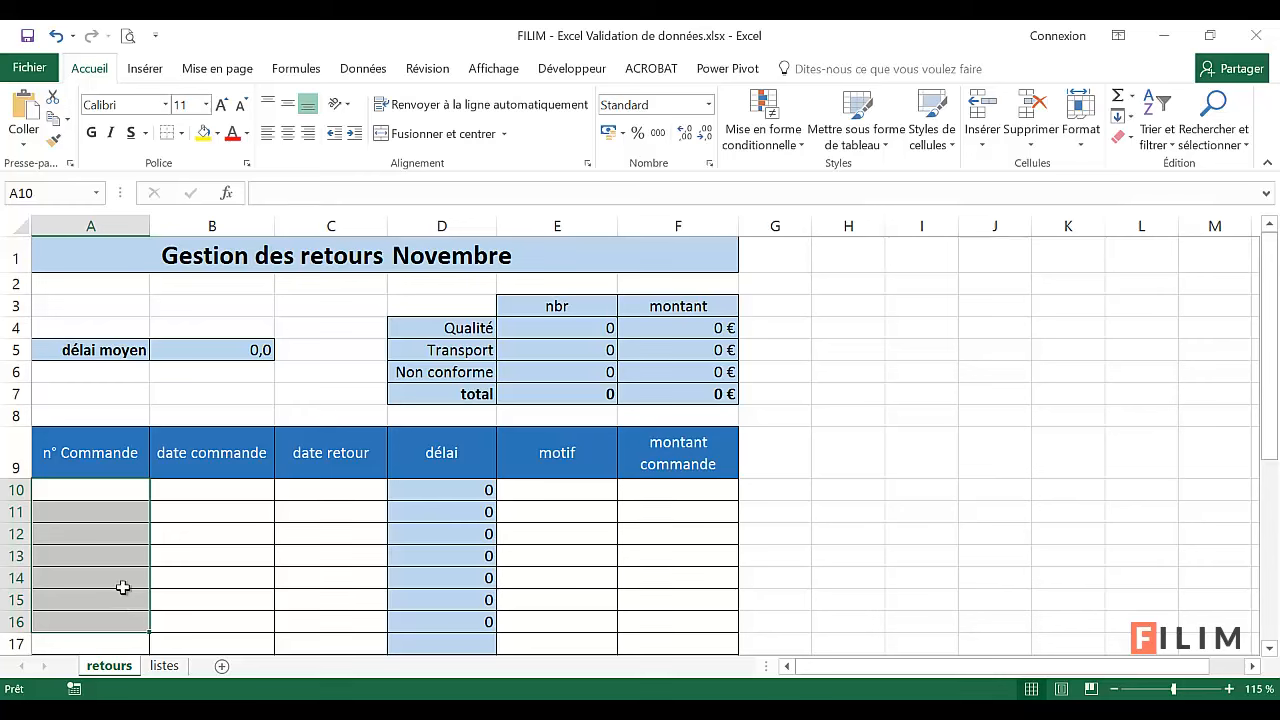
{"action": "left_click", "coordinate": [108, 487]}
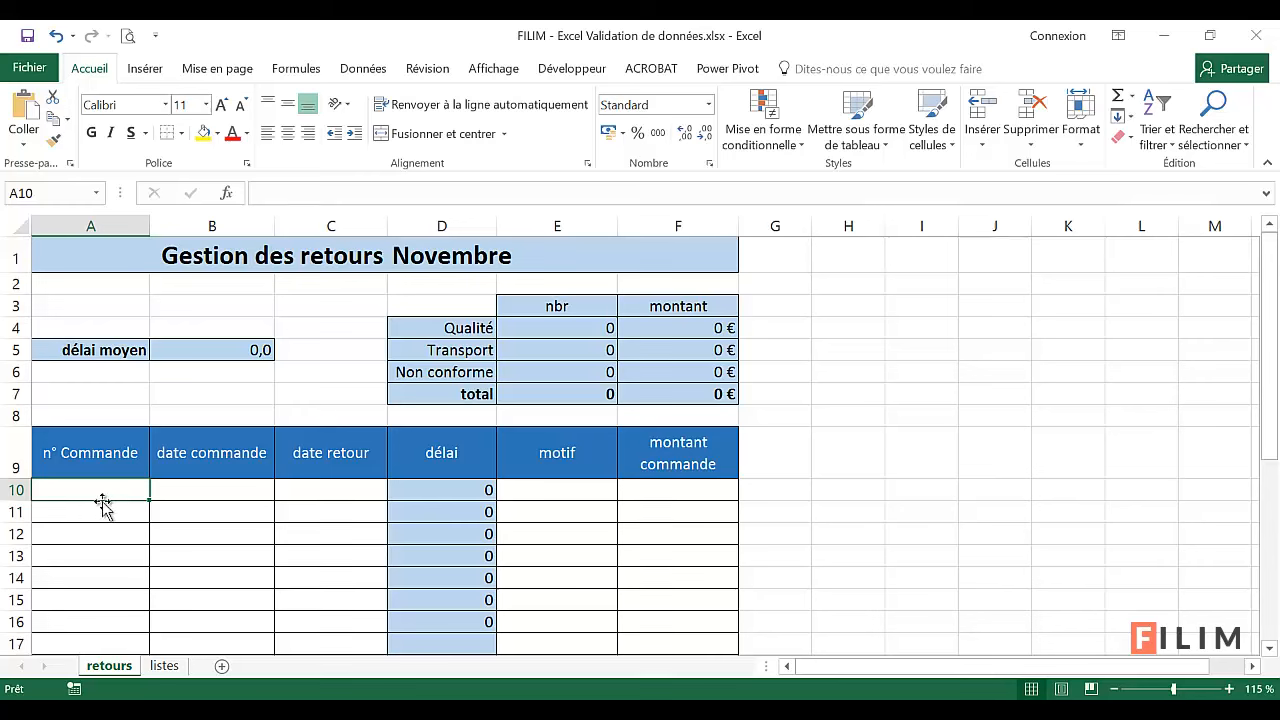
{"action": "left_click", "coordinate": [123, 496]}
{"action": "left_click_drag", "start_coordinate": [123, 496], "coordinate": [113, 636]}
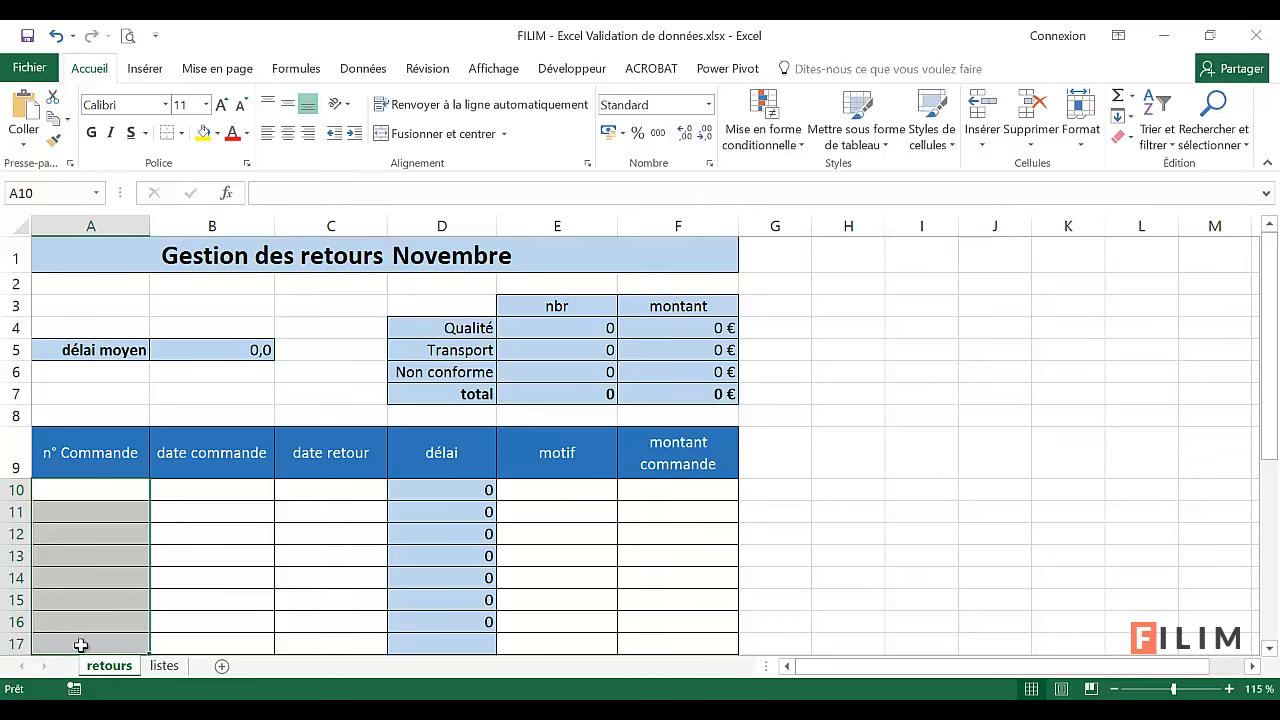
{"action": "left_click", "coordinate": [114, 506]}
{"action": "left_click", "coordinate": [117, 491]}
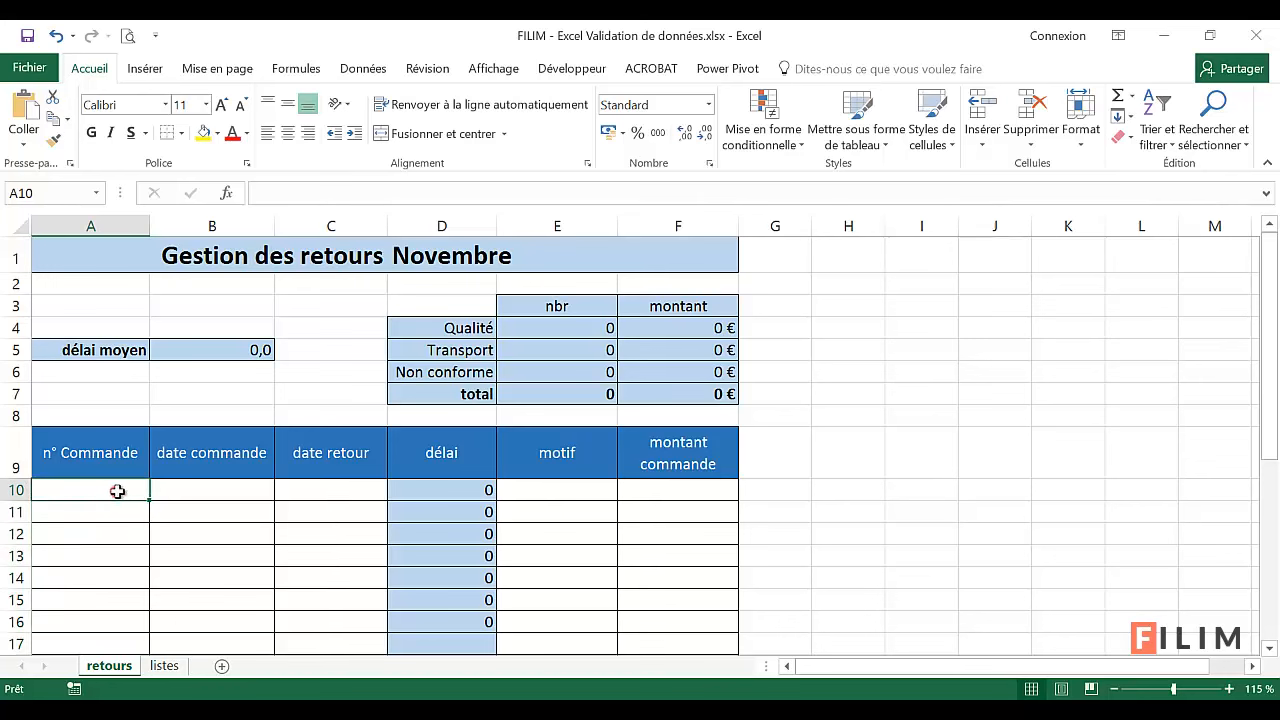
{"action": "left_click_drag", "start_coordinate": [117, 491], "coordinate": [97, 583]}
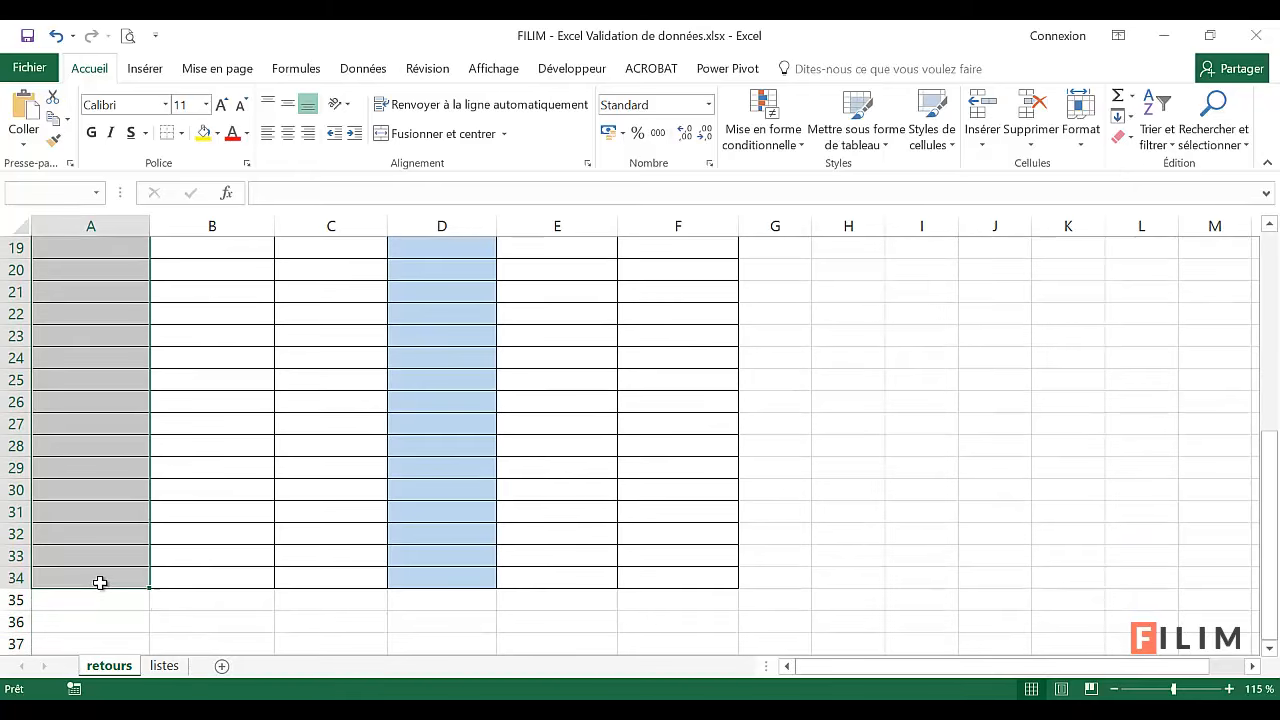
{"action": "scroll", "coordinate": [51, 563], "scroll_direction": "up", "scroll_amount": 6}
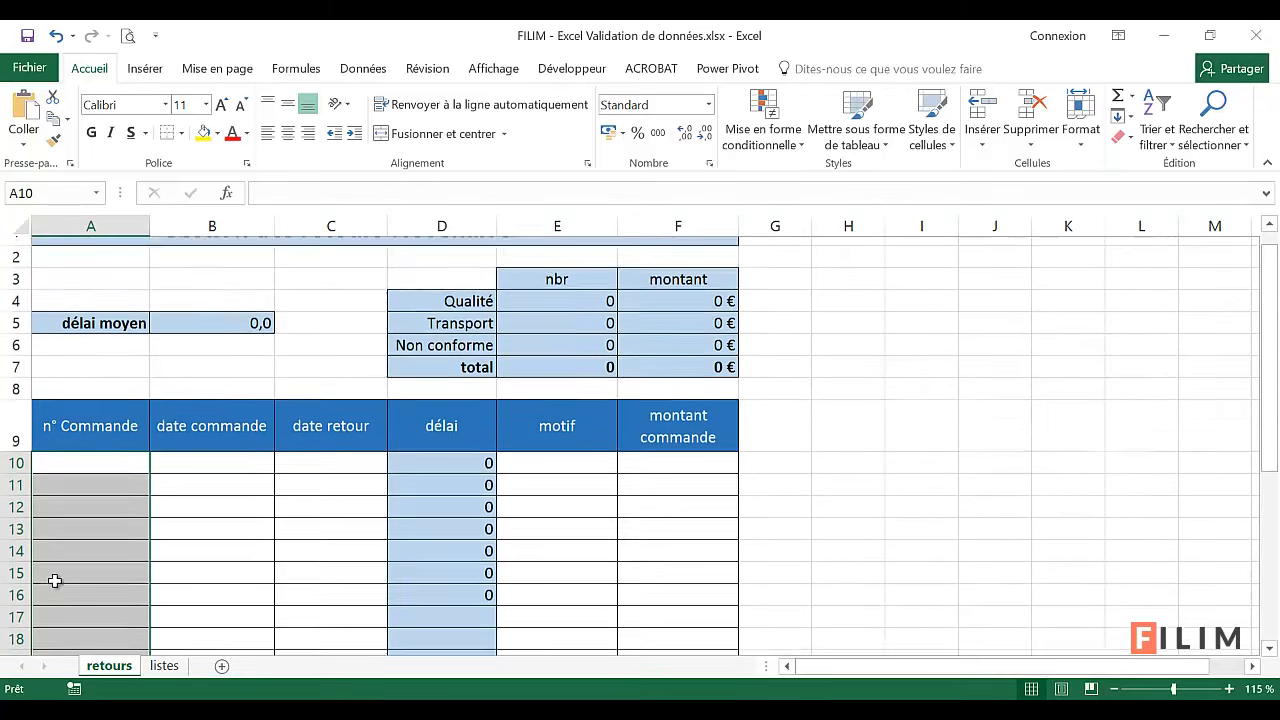
{"action": "left_click", "coordinate": [226, 516]}
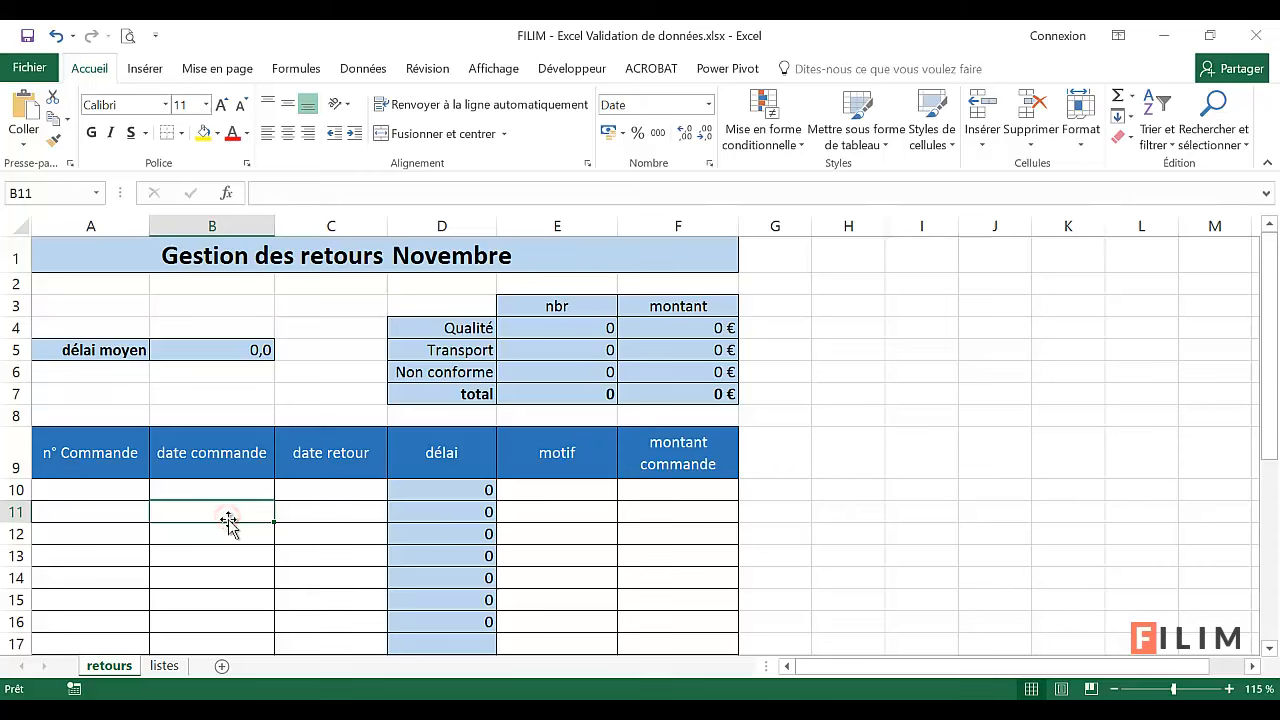
{"action": "left_click", "coordinate": [300, 529]}
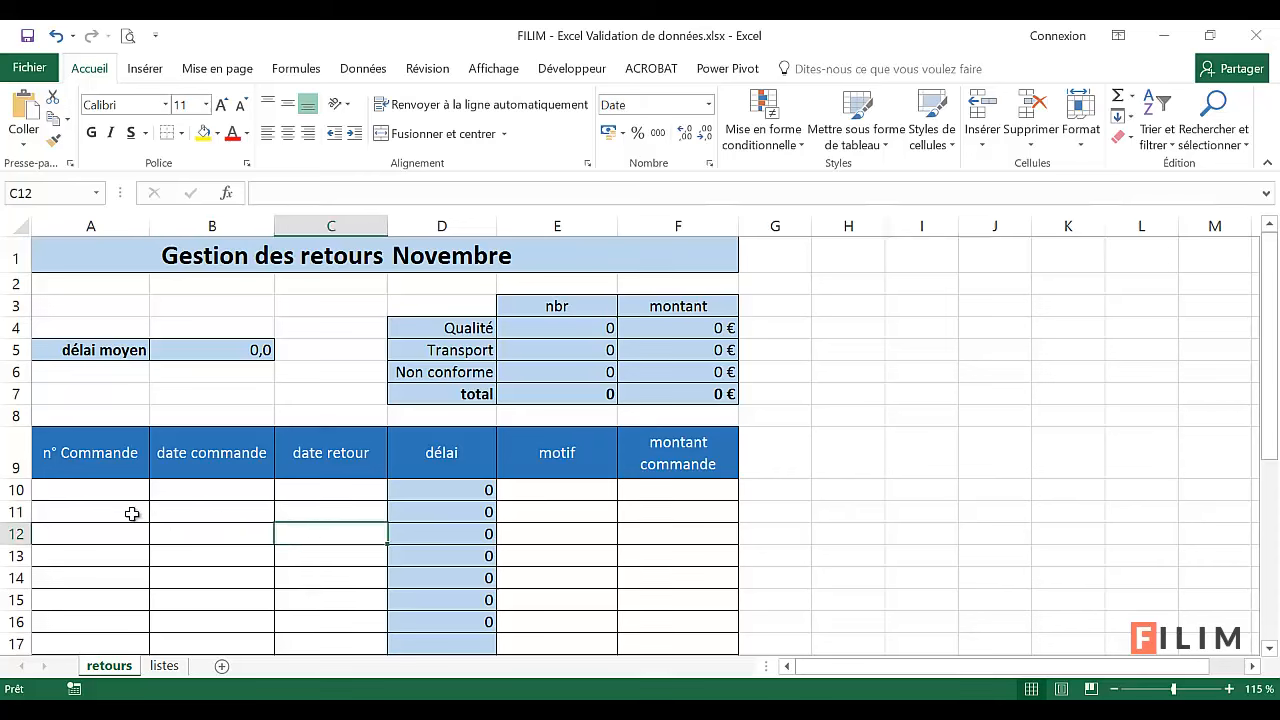
- Apply data validation to the n° Commande cells A10:A16, allowing only a text length (Longueur du texte) equal to 5
{"action": "left_click_drag", "start_coordinate": [124, 490], "coordinate": [98, 626]}
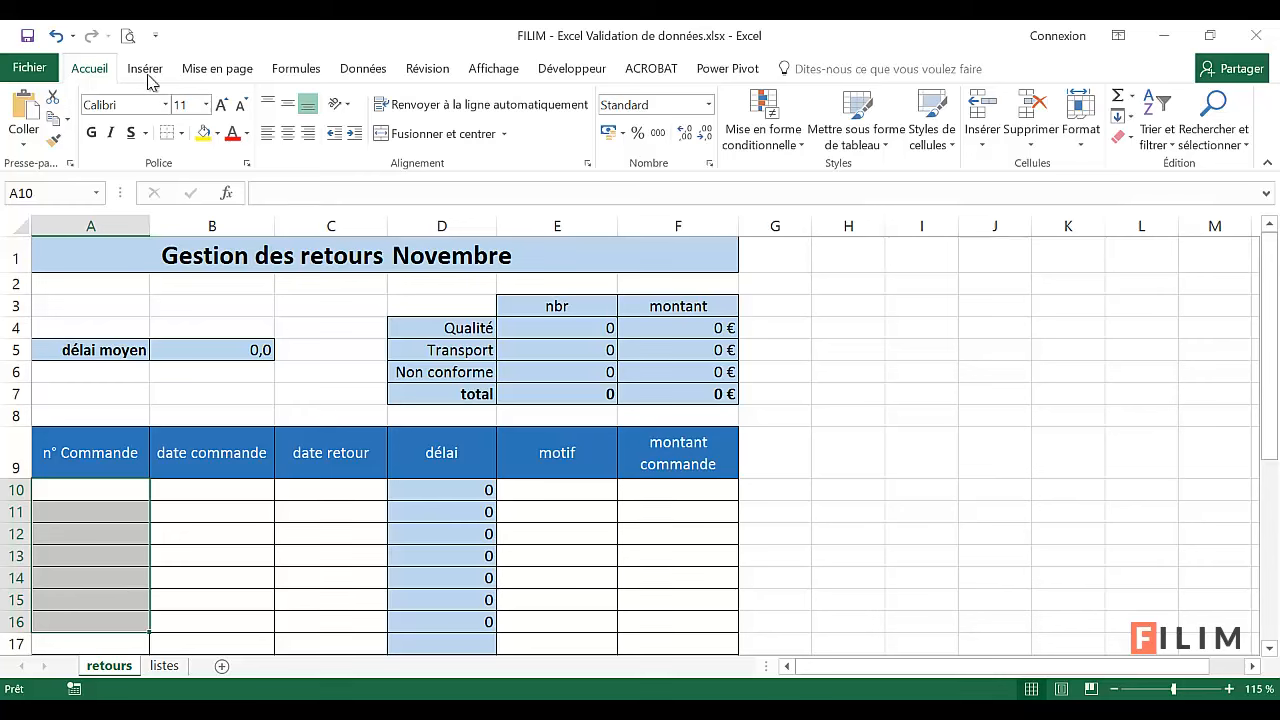
{"action": "left_click", "coordinate": [370, 68]}
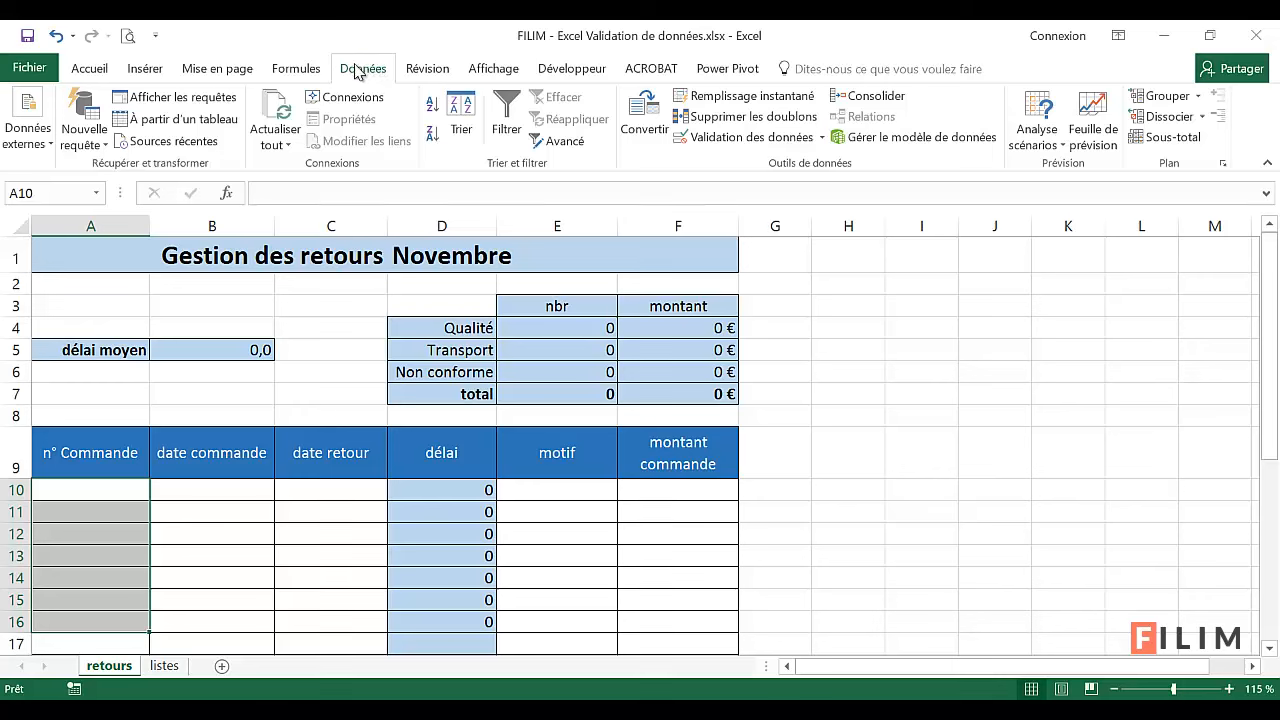
{"action": "left_click", "coordinate": [759, 140]}
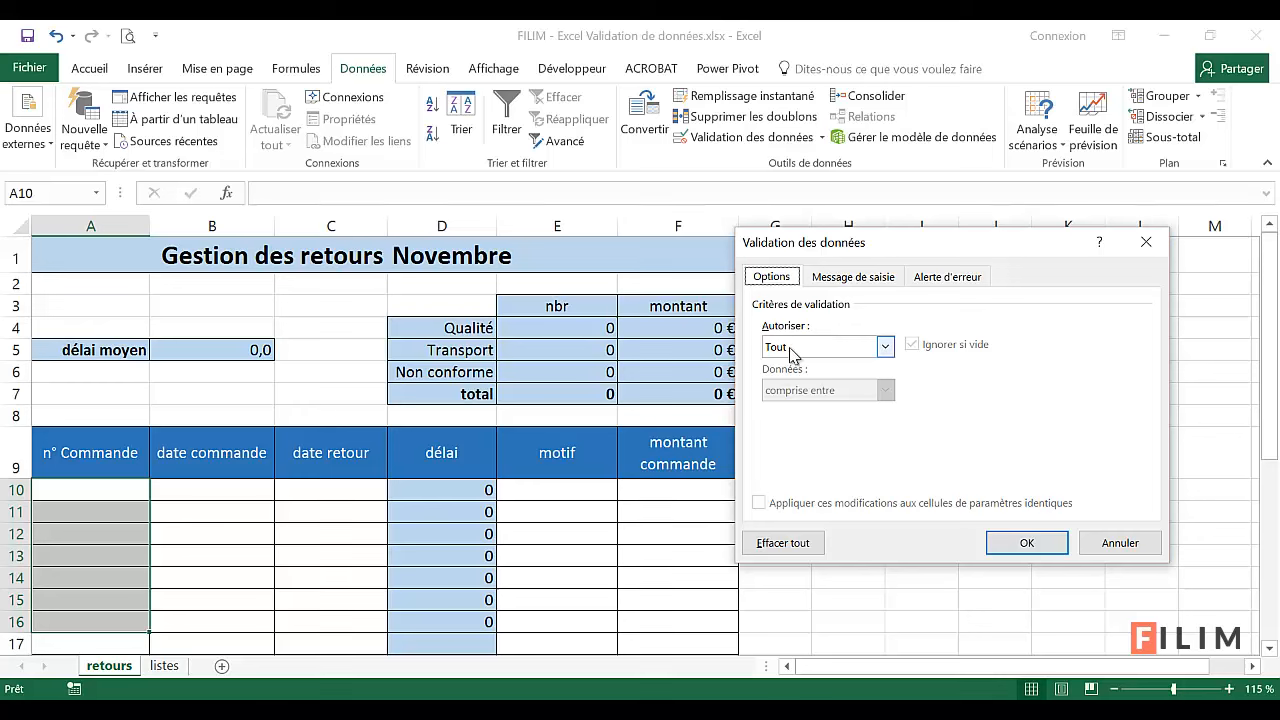
{"action": "left_click", "coordinate": [886, 347]}
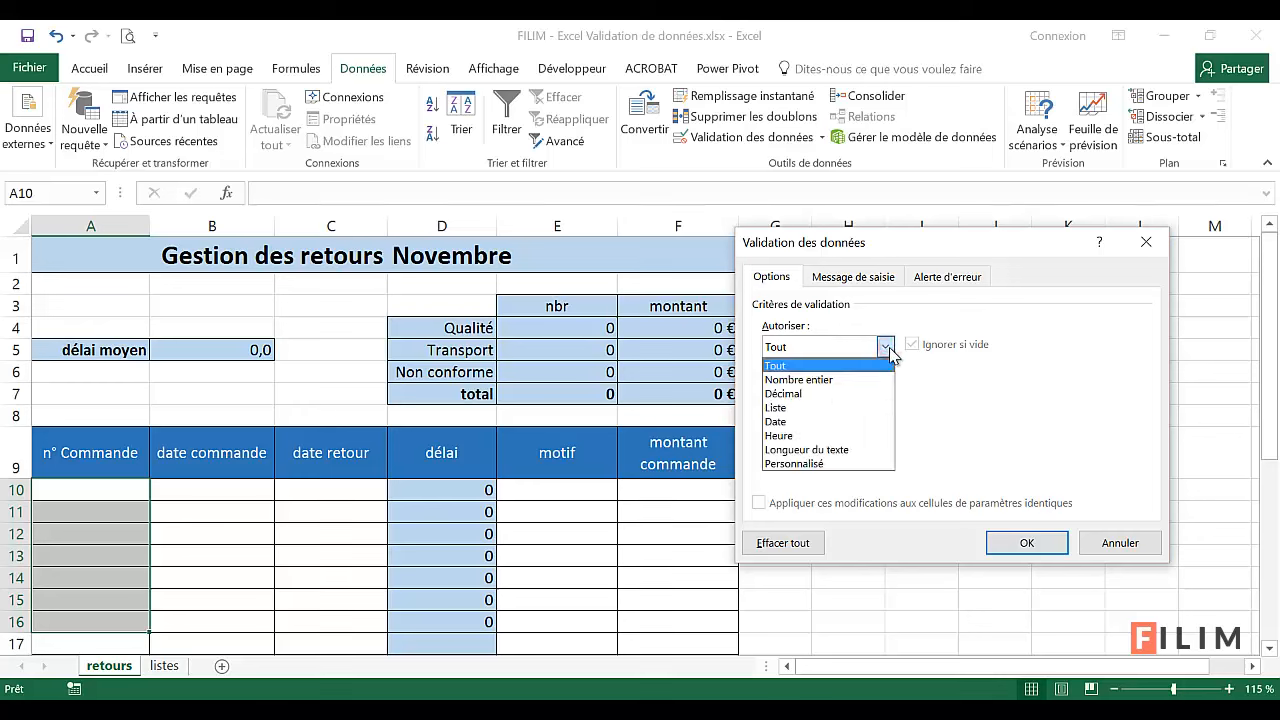
{"action": "left_click", "coordinate": [854, 452]}
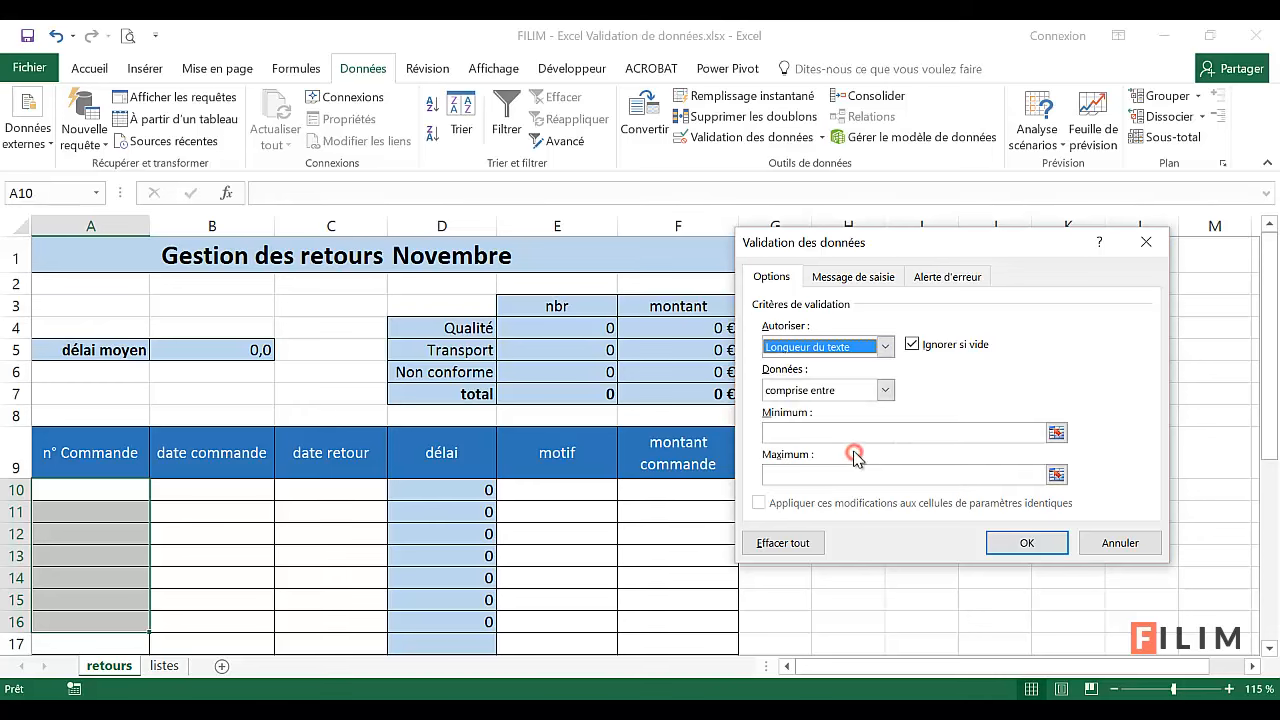
{"action": "left_click", "coordinate": [885, 390]}
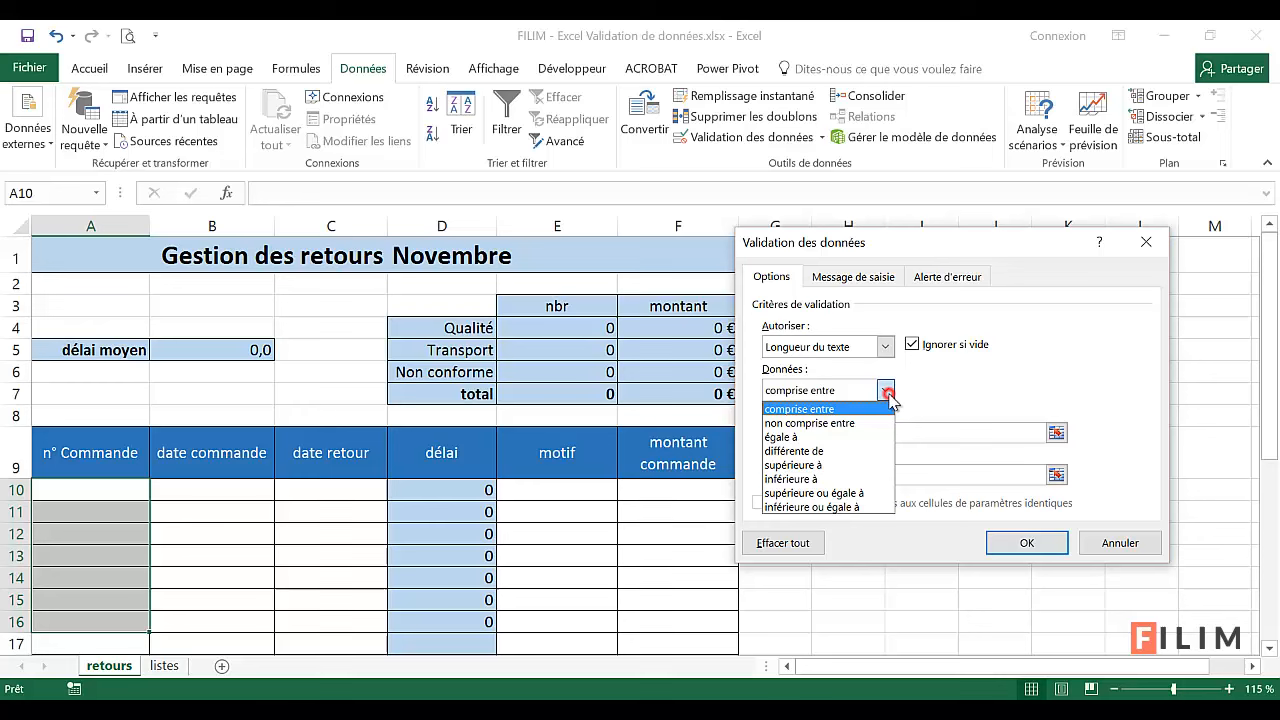
{"action": "left_click", "coordinate": [848, 437]}
{"action": "left_click", "coordinate": [820, 432]}
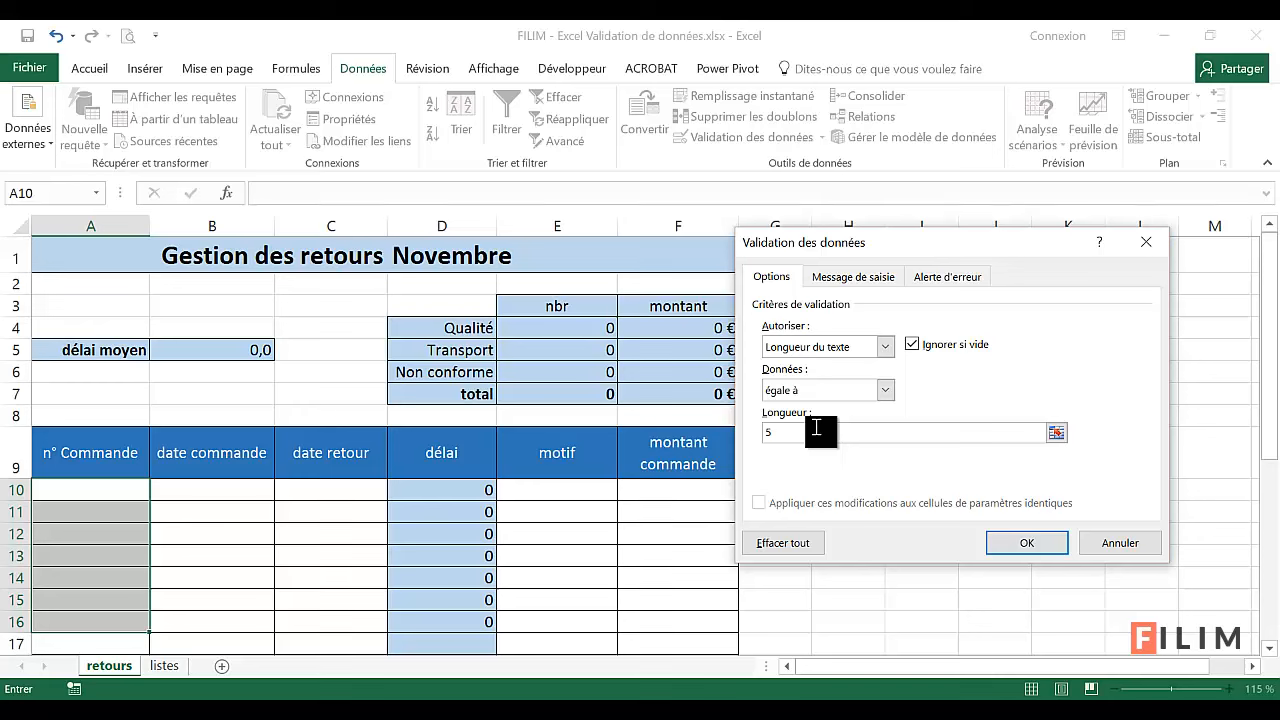
{"action": "left_click", "coordinate": [1027, 543]}
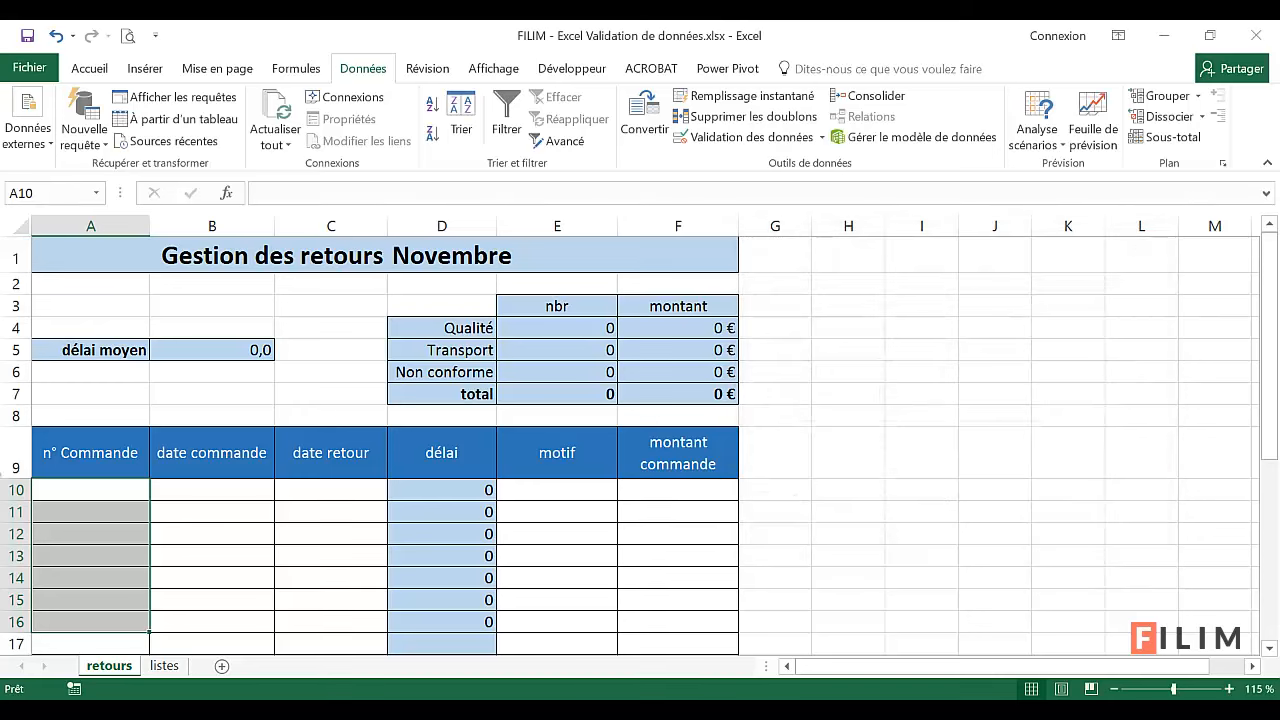
- Enter a five-digit order number in cell A10 to test the length rule
{"action": "left_click", "coordinate": [110, 493]}
{"action": "type", "text": "12"}
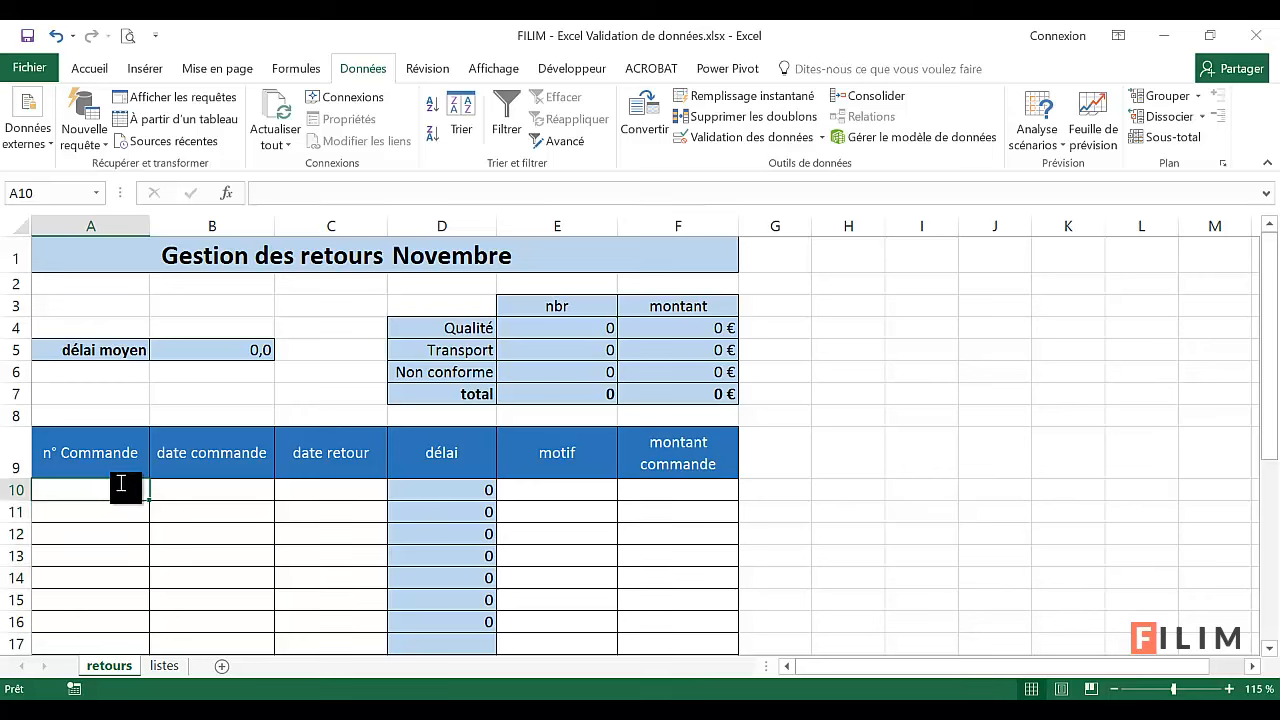
{"action": "type", "text": "345"}
{"action": "key", "text": "Return"}
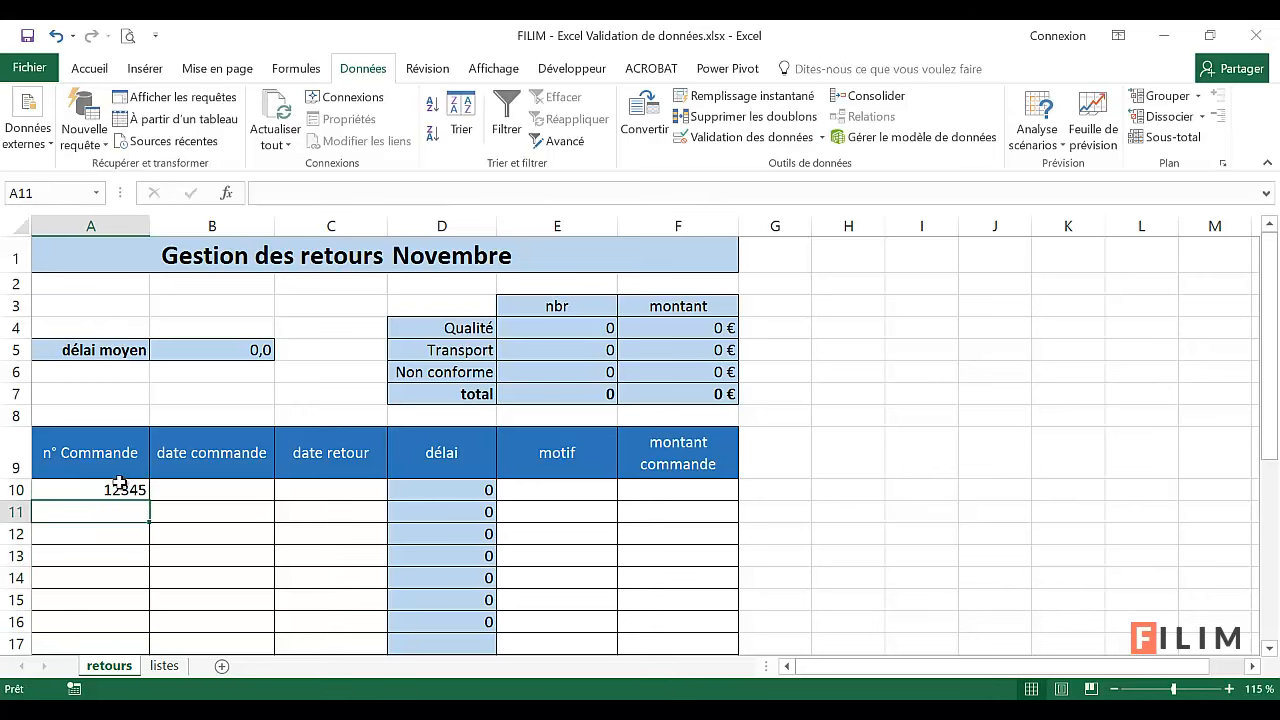
- Try to enter a four-digit order number in cell A11 against the length rule, and cancel the entry
{"action": "type", "text": "1234"}
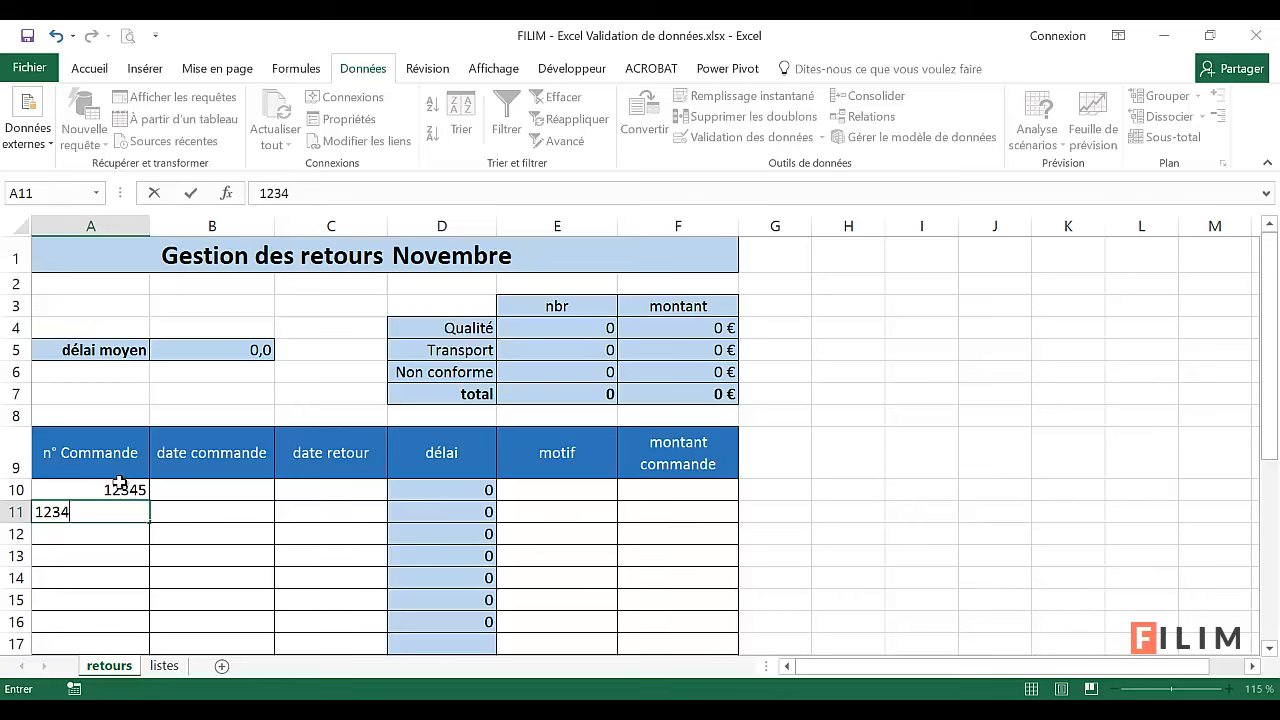
{"action": "key", "text": "Return"}
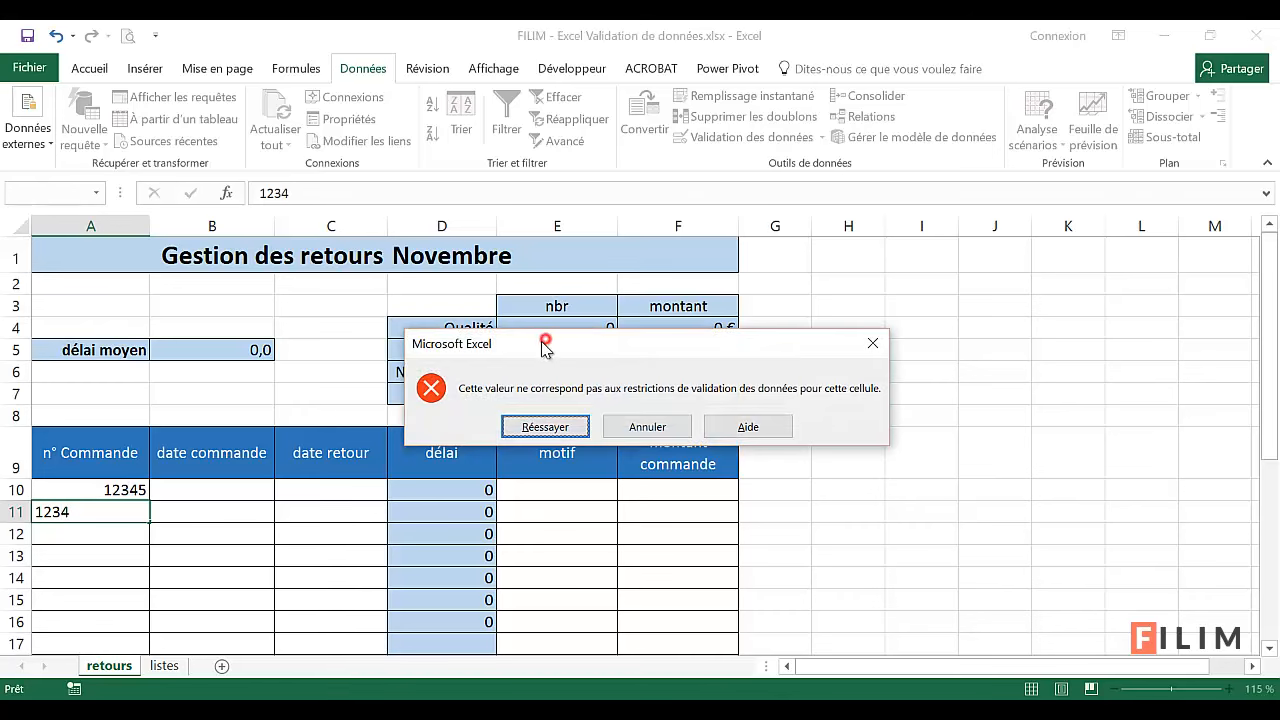
{"action": "left_click_drag", "start_coordinate": [537, 345], "coordinate": [451, 403]}
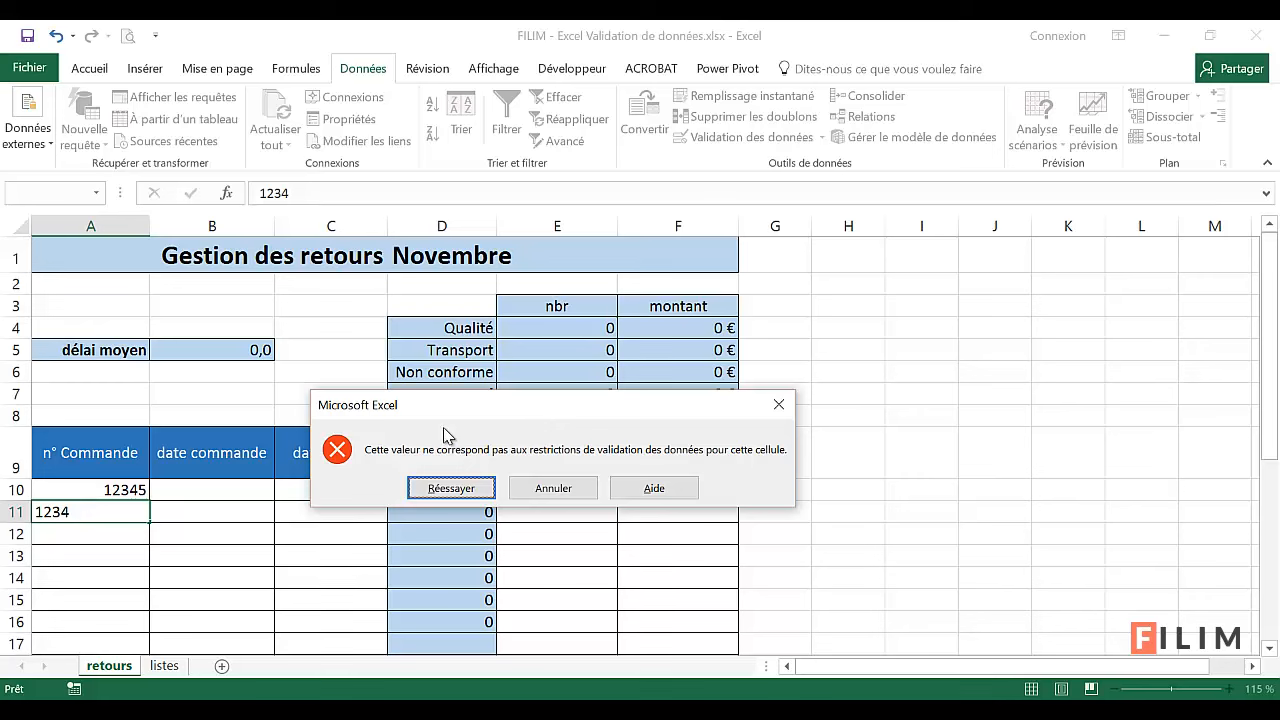
{"action": "left_click", "coordinate": [577, 490]}
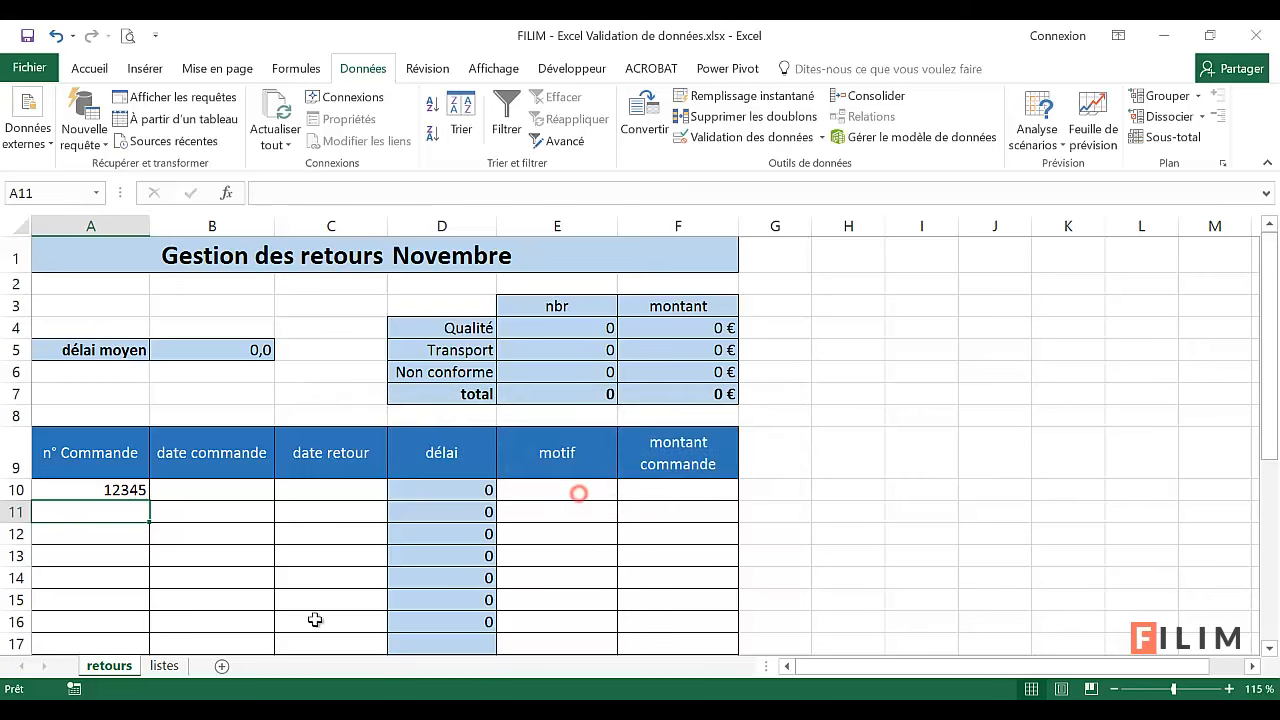
- Set the validation error alert message for A10:A16 to "n° de commande sur 5 caractères", keeping the Arrêt style
{"action": "left_click", "coordinate": [84, 489]}
{"action": "left_click_drag", "start_coordinate": [84, 489], "coordinate": [86, 622]}
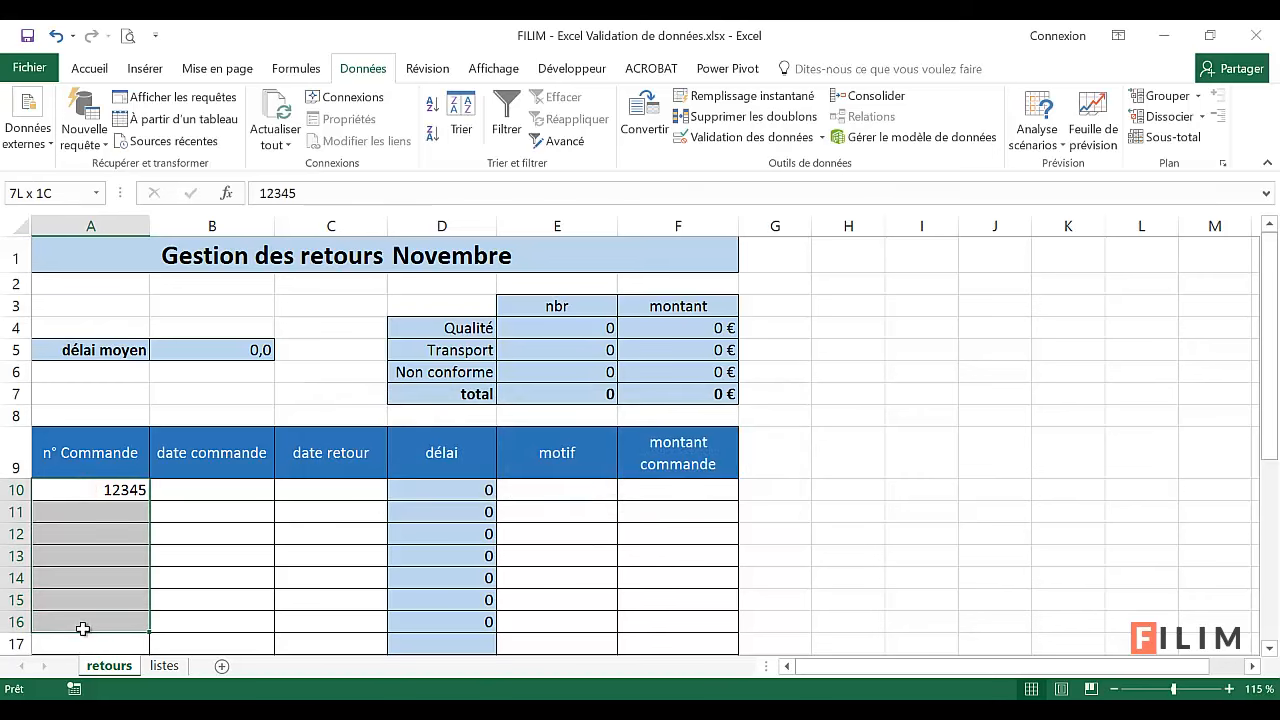
{"action": "left_click", "coordinate": [752, 140]}
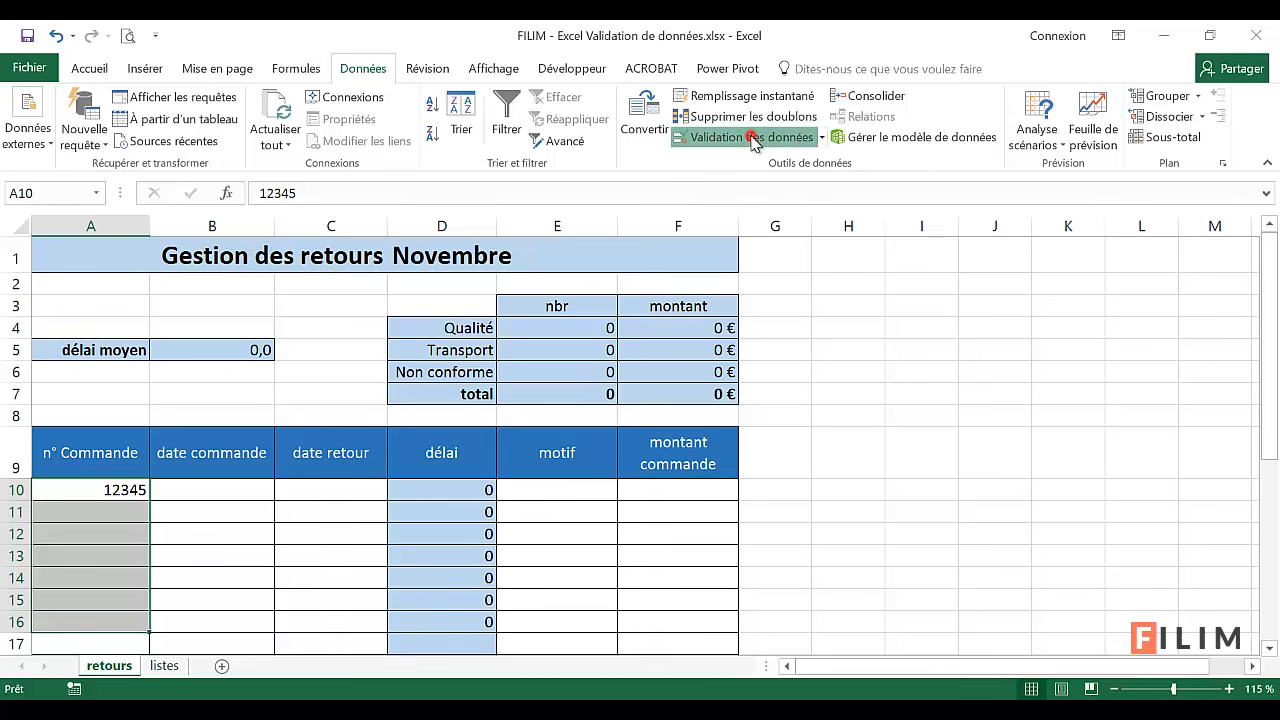
{"action": "left_click_drag", "start_coordinate": [811, 244], "coordinate": [492, 279]}
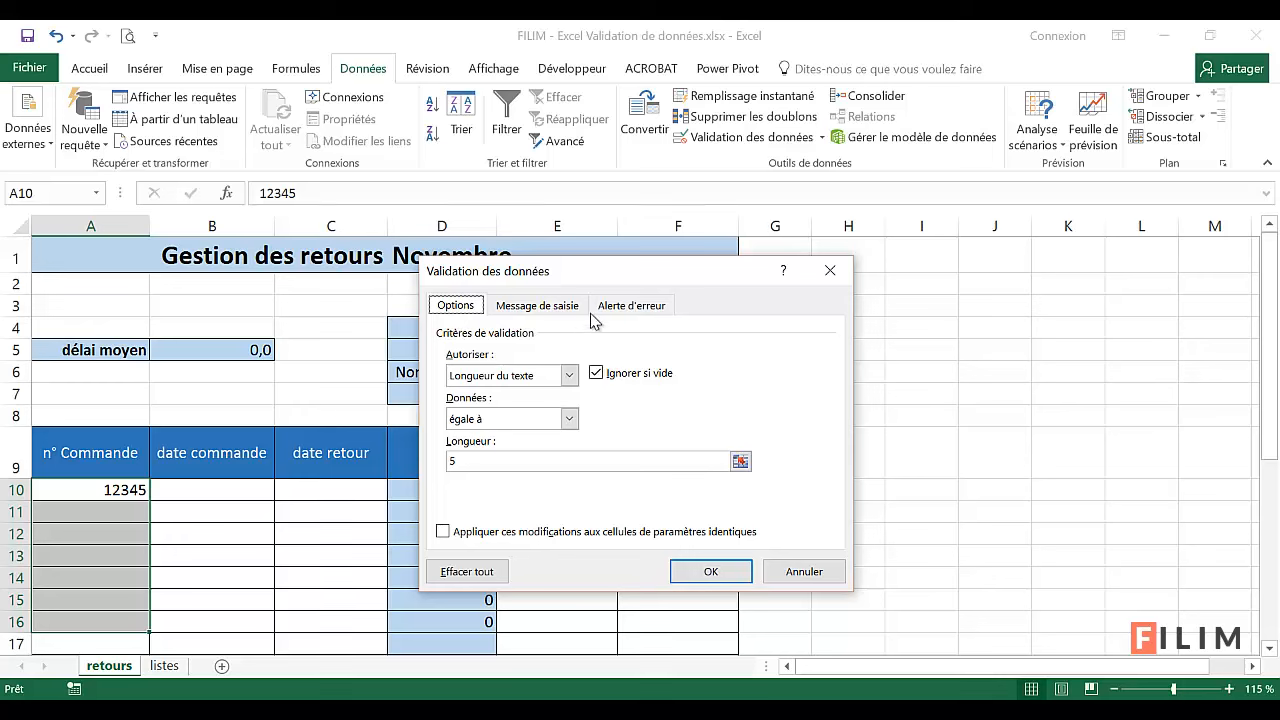
{"action": "left_click", "coordinate": [623, 314]}
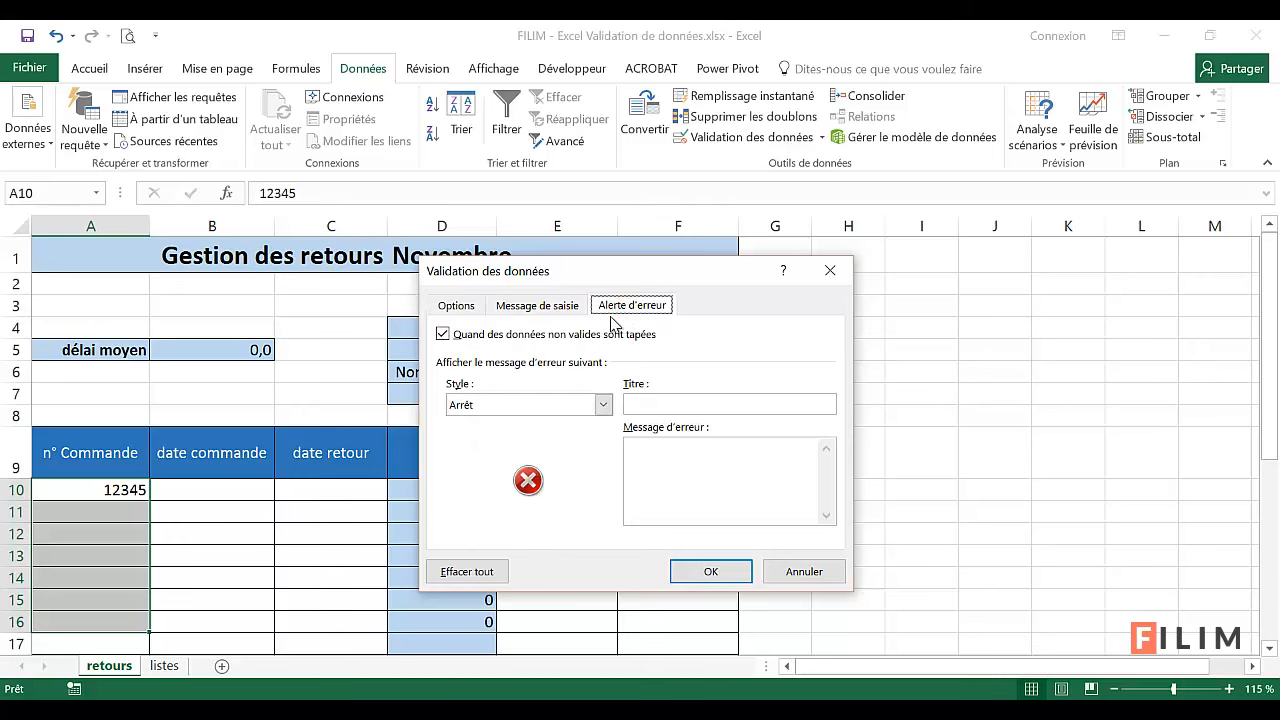
{"action": "left_click", "coordinate": [656, 462]}
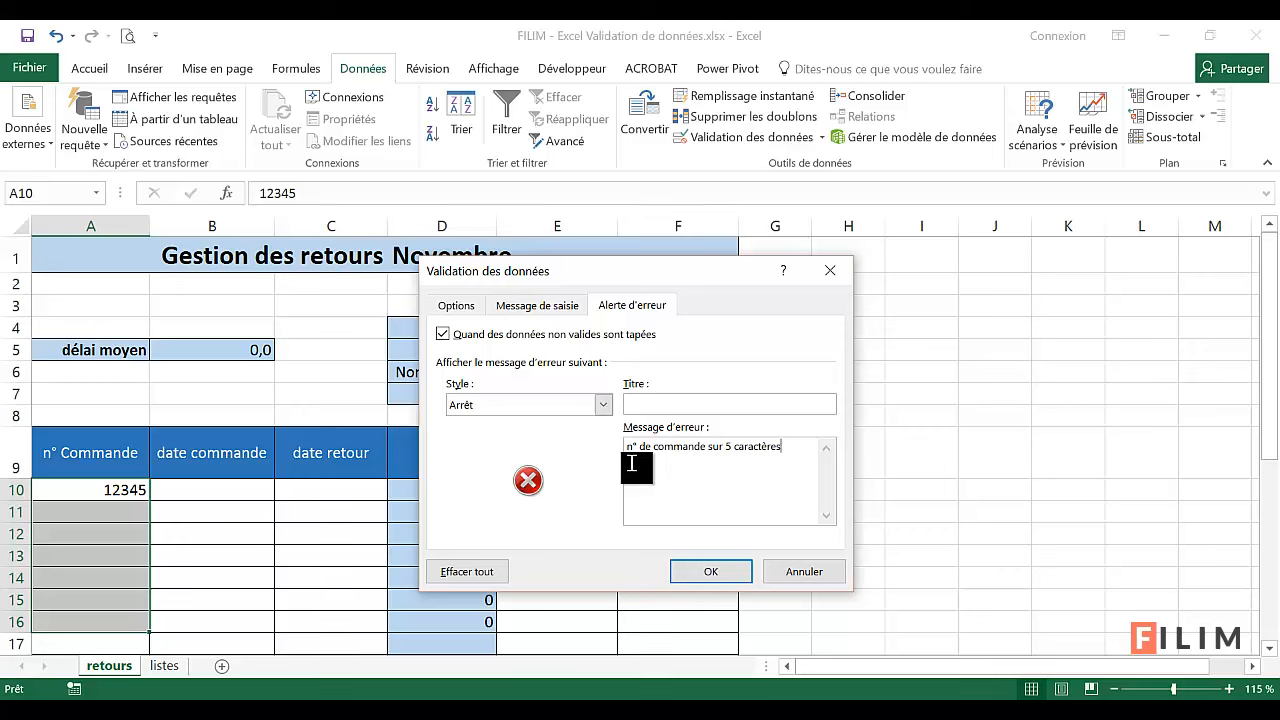
{"action": "left_click", "coordinate": [703, 570]}
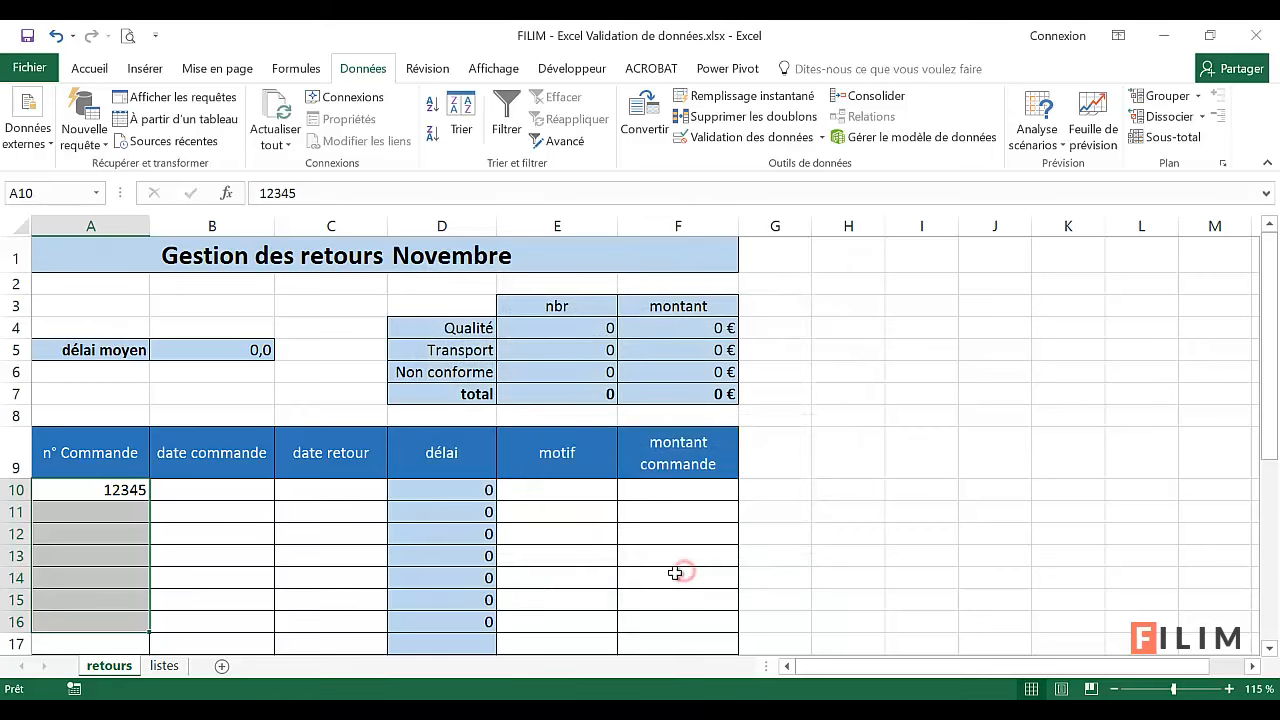
- Test the custom error message with a four-digit order number in cell A11, and cancel the entry
{"action": "left_click", "coordinate": [126, 520]}
{"action": "type", "text": "1234"}
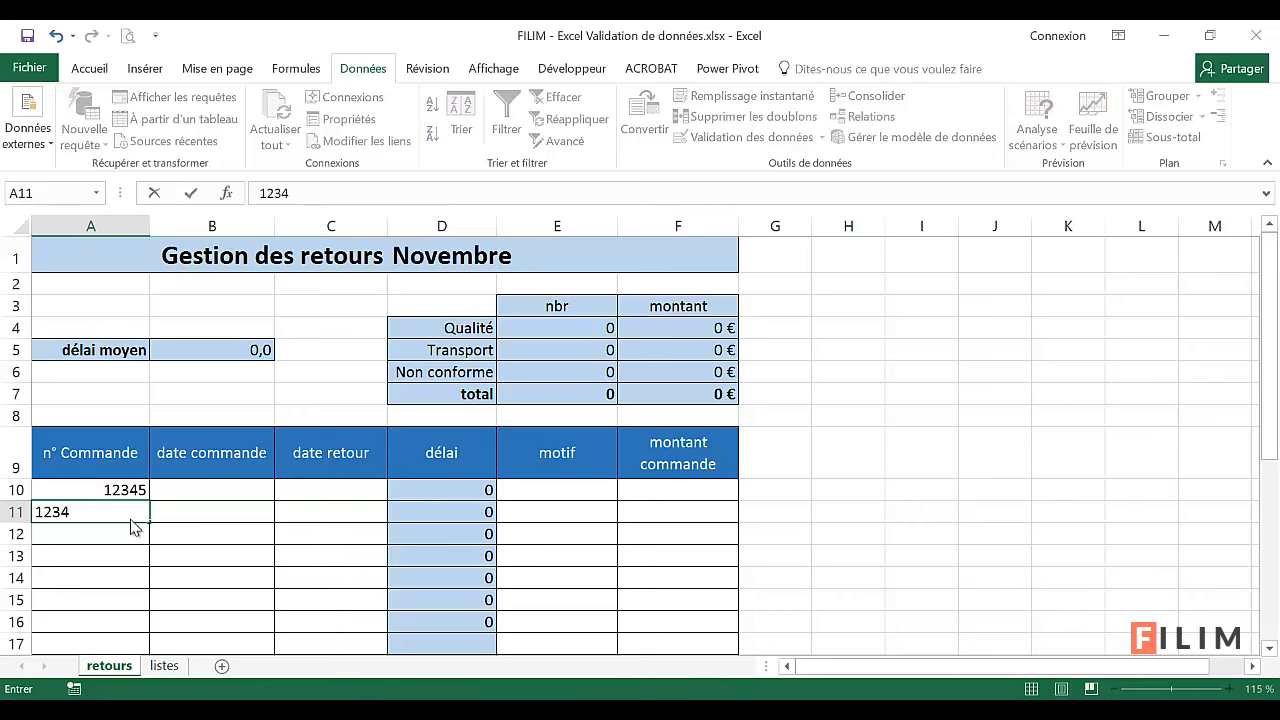
{"action": "key", "text": "Return"}
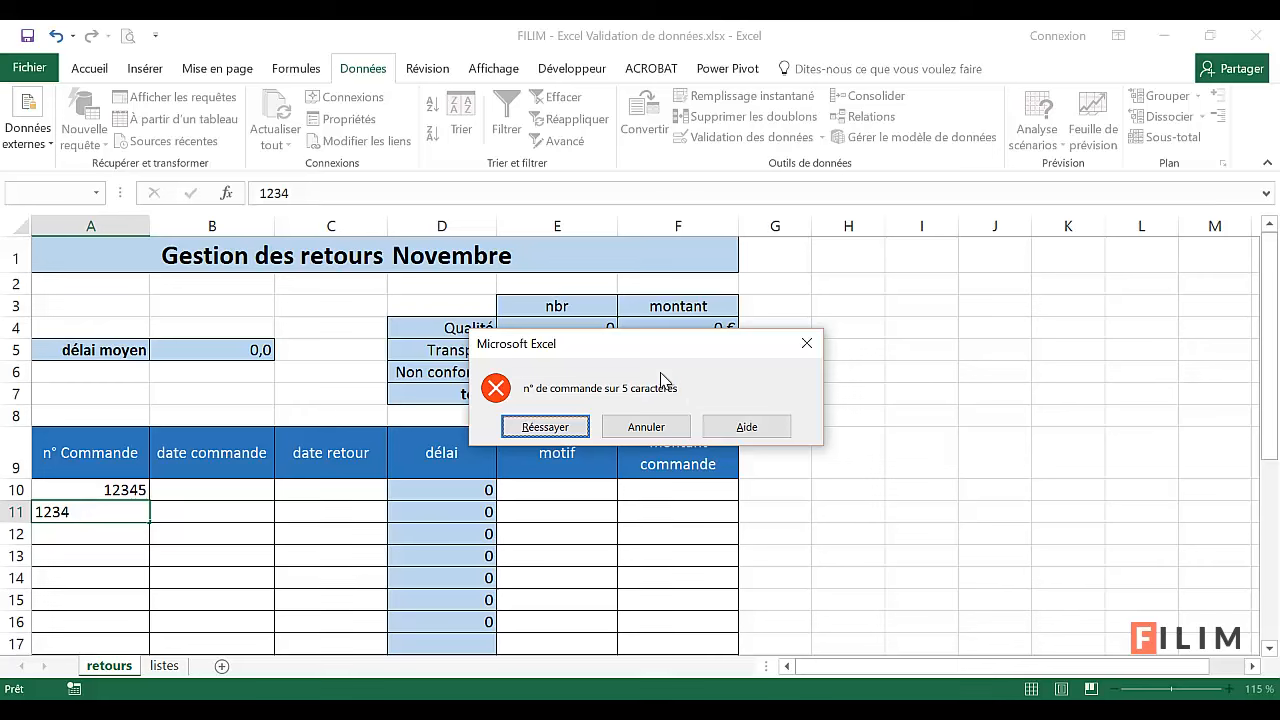
{"action": "left_click", "coordinate": [630, 425]}
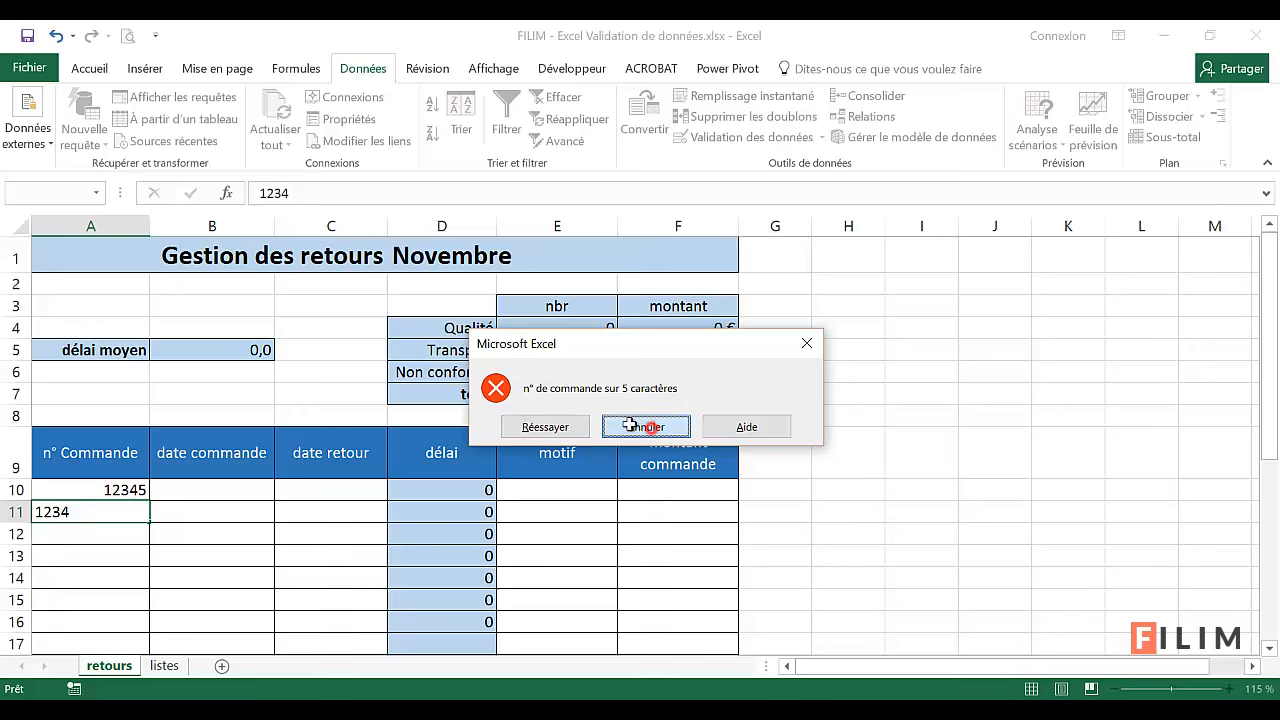
- Restrict the order dates in B10:B16 to the Date type, supérieure ou égale à 1/1/16, using data validation
{"action": "left_click", "coordinate": [257, 492]}
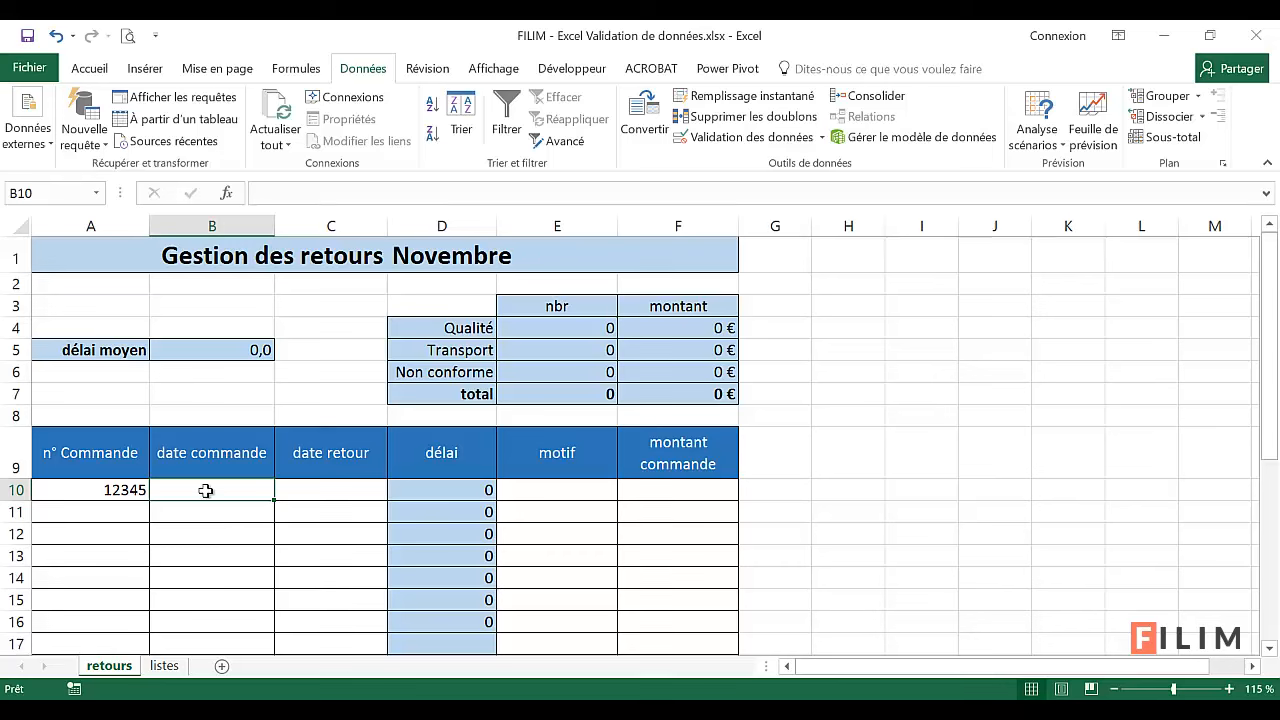
{"action": "left_click_drag", "start_coordinate": [206, 489], "coordinate": [191, 615]}
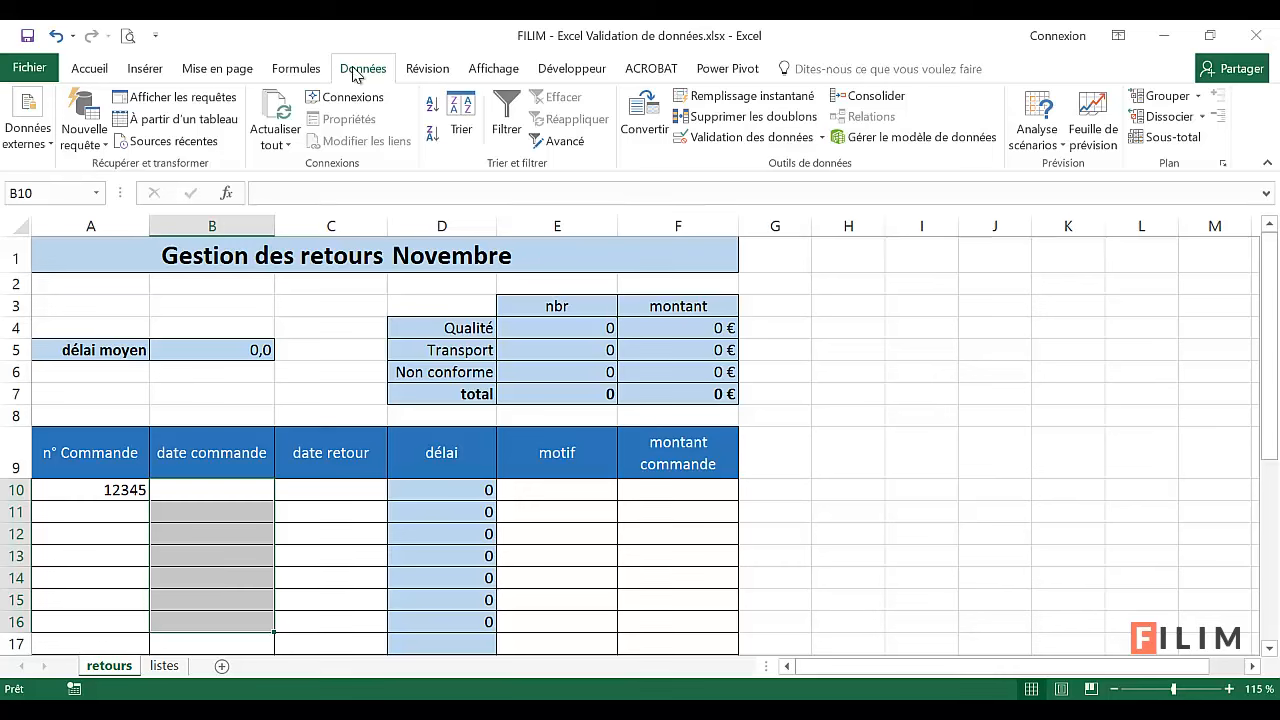
{"action": "left_click", "coordinate": [722, 137]}
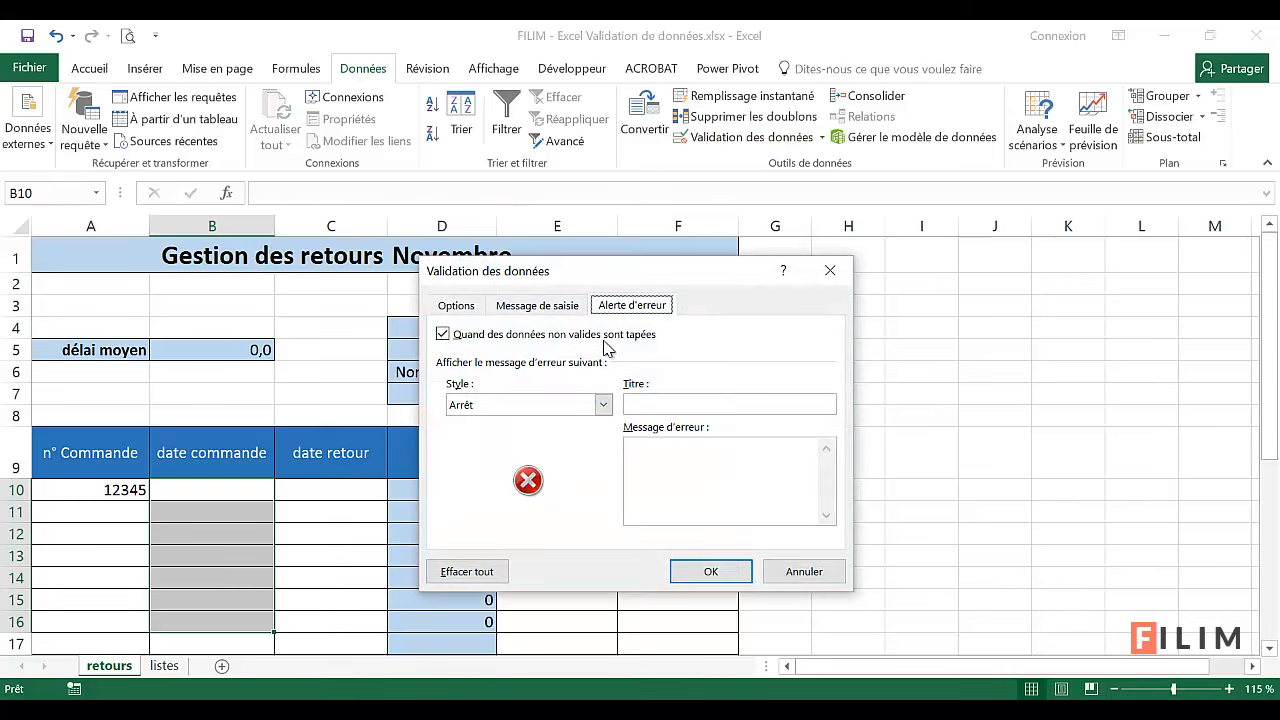
{"action": "left_click", "coordinate": [450, 308]}
{"action": "left_click", "coordinate": [568, 375]}
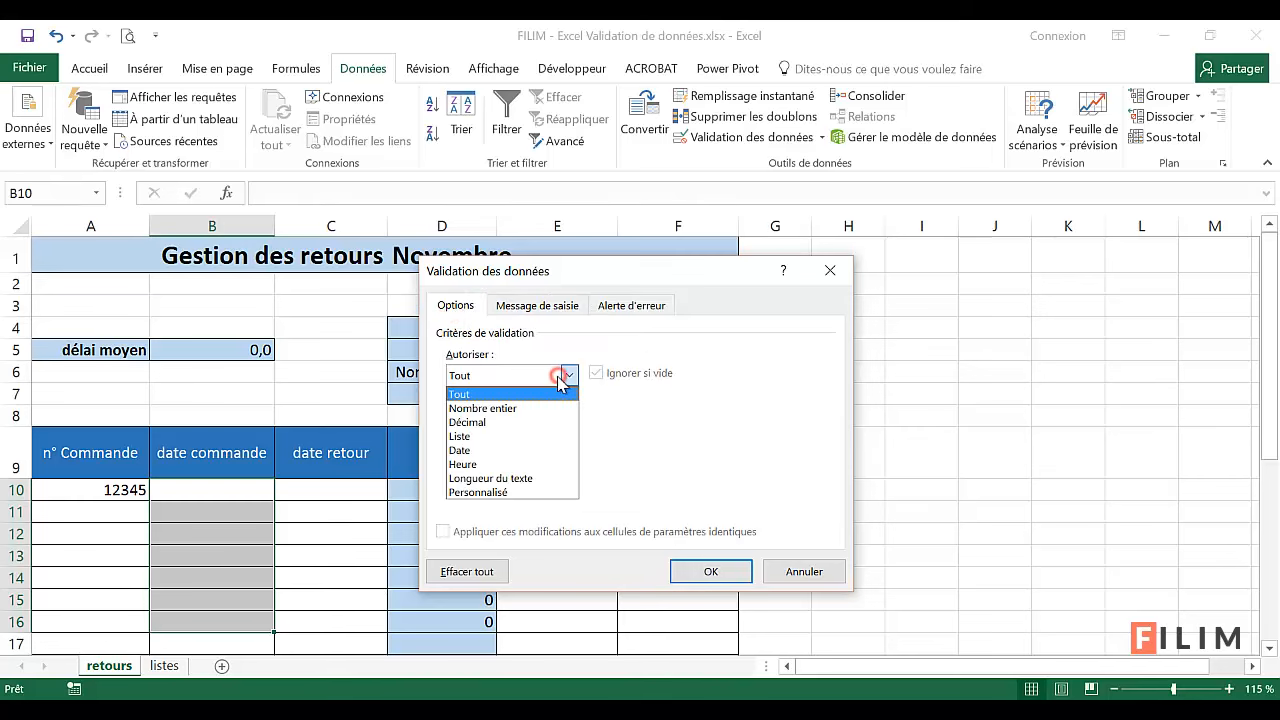
{"action": "left_click", "coordinate": [497, 455]}
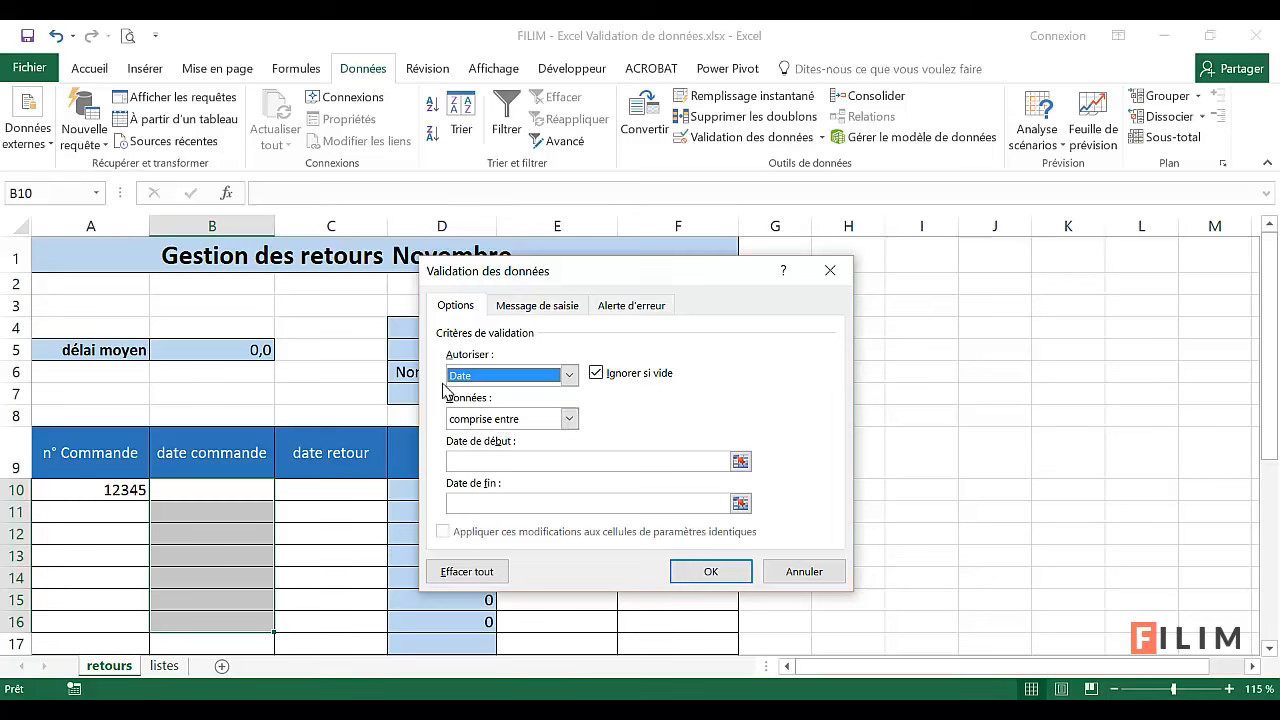
{"action": "left_click", "coordinate": [568, 419]}
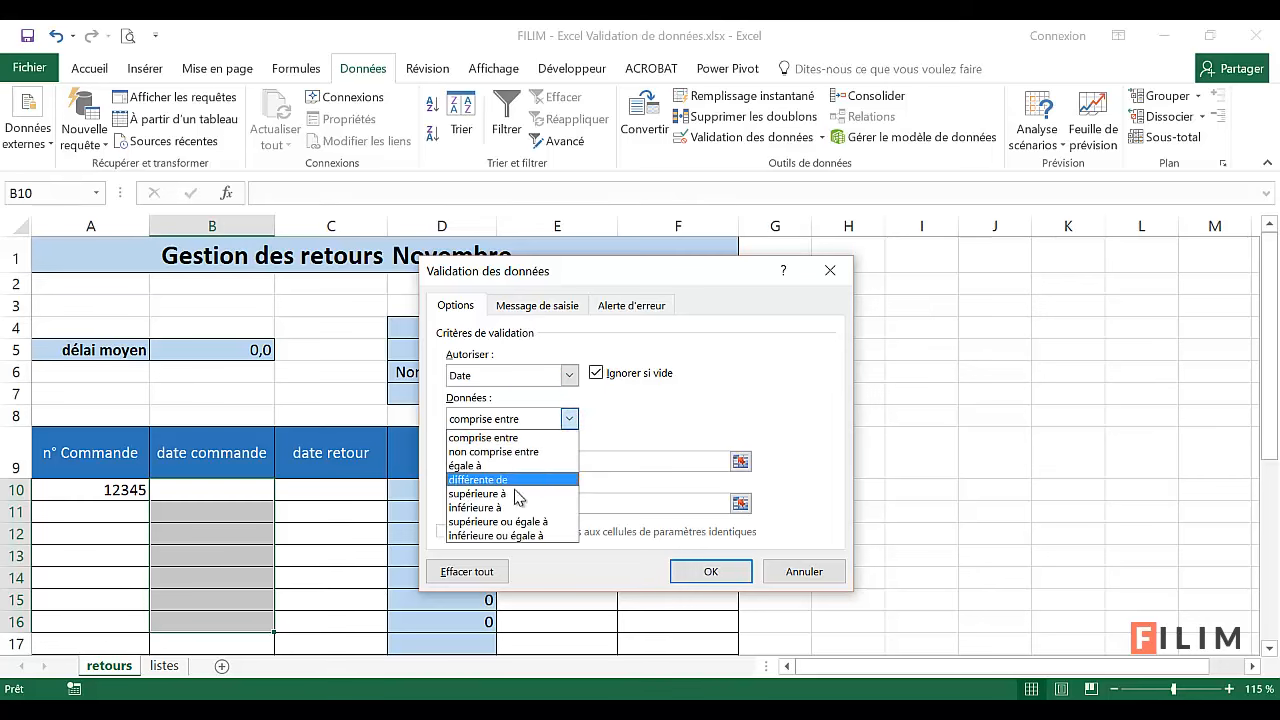
{"action": "left_click", "coordinate": [510, 522]}
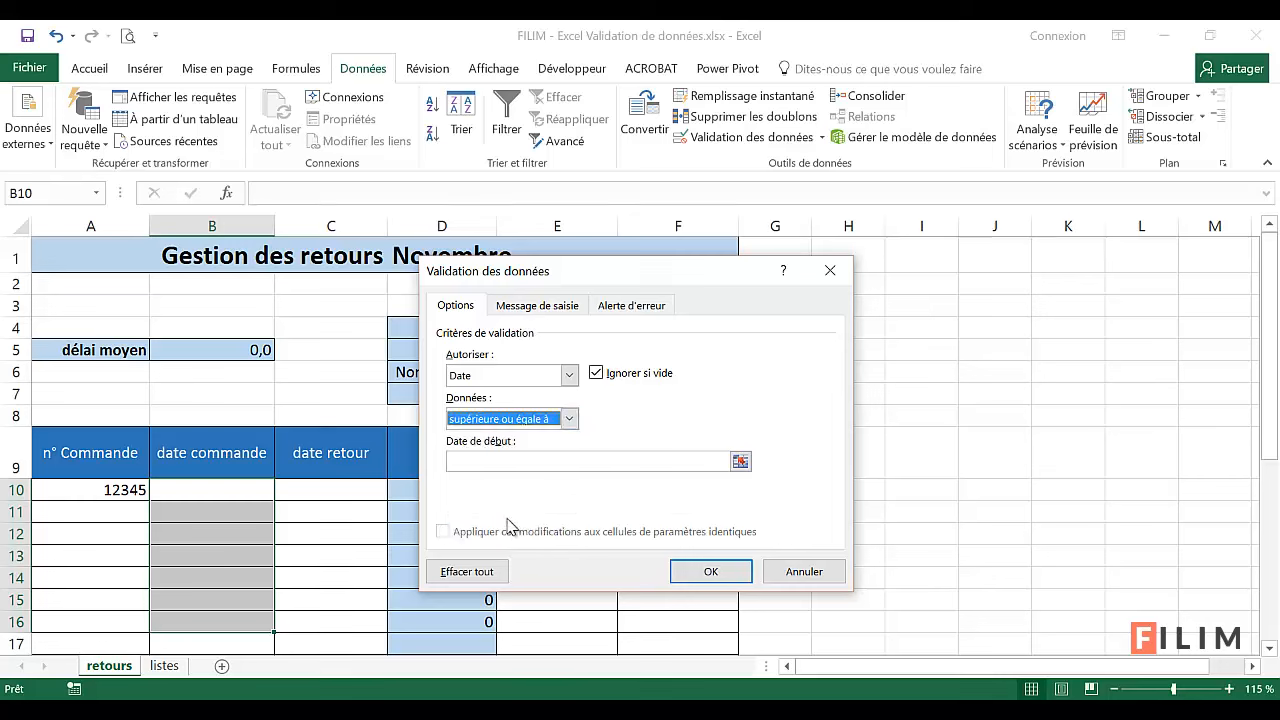
{"action": "left_click", "coordinate": [482, 461]}
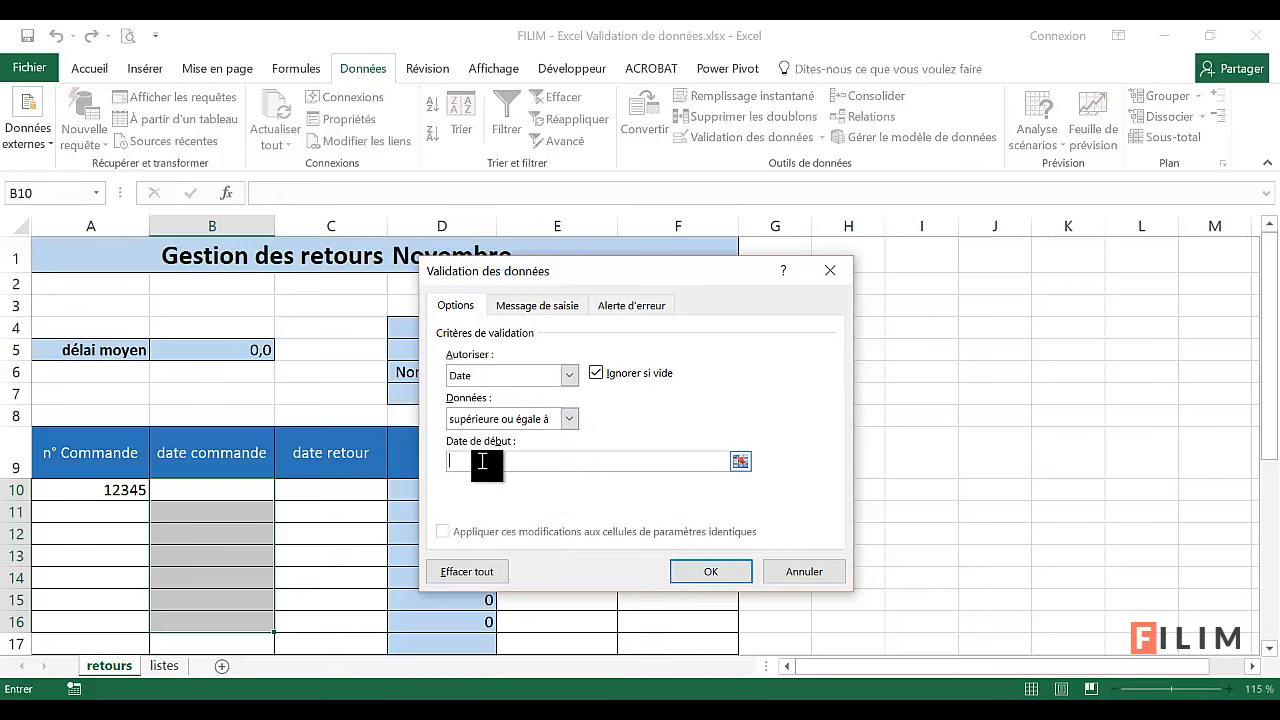
{"action": "type", "text": "1/1/16"}
{"action": "left_click_drag", "start_coordinate": [590, 278], "coordinate": [693, 270]}
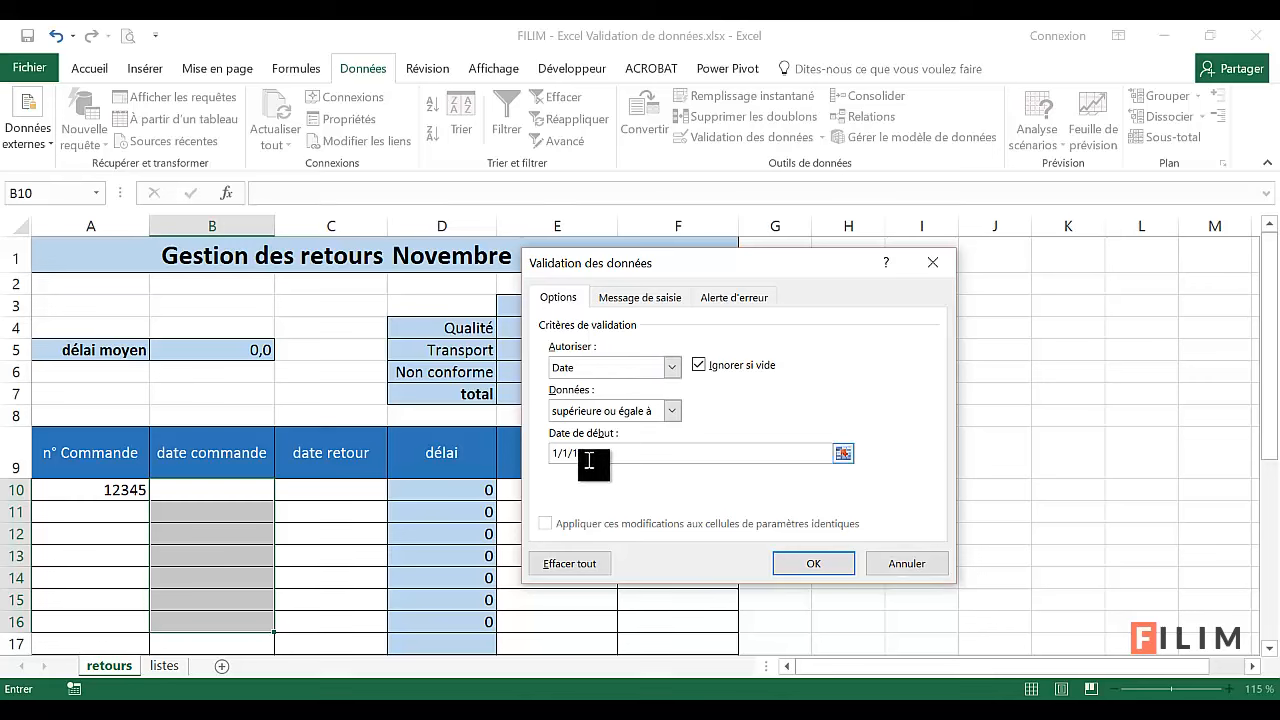
{"action": "left_click", "coordinate": [801, 558]}
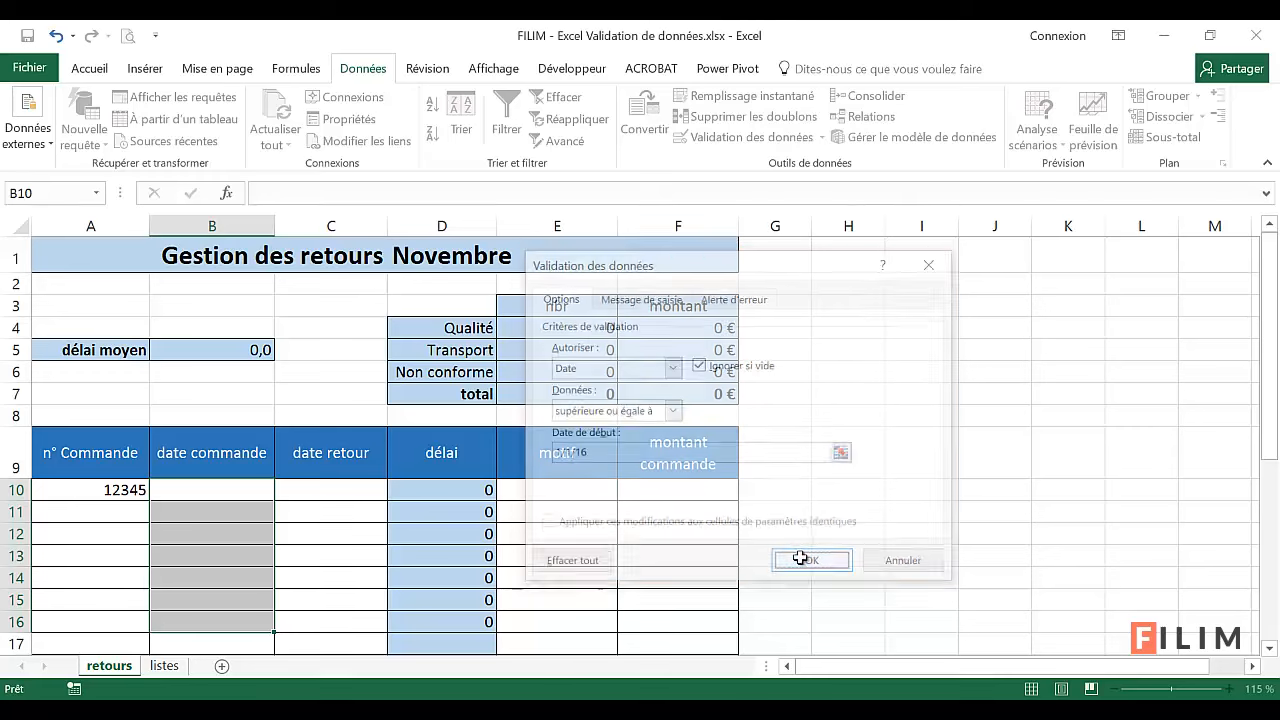
- Enter the order date 4/4/16 in cell B10 to test the date rule
{"action": "left_click", "coordinate": [241, 489]}
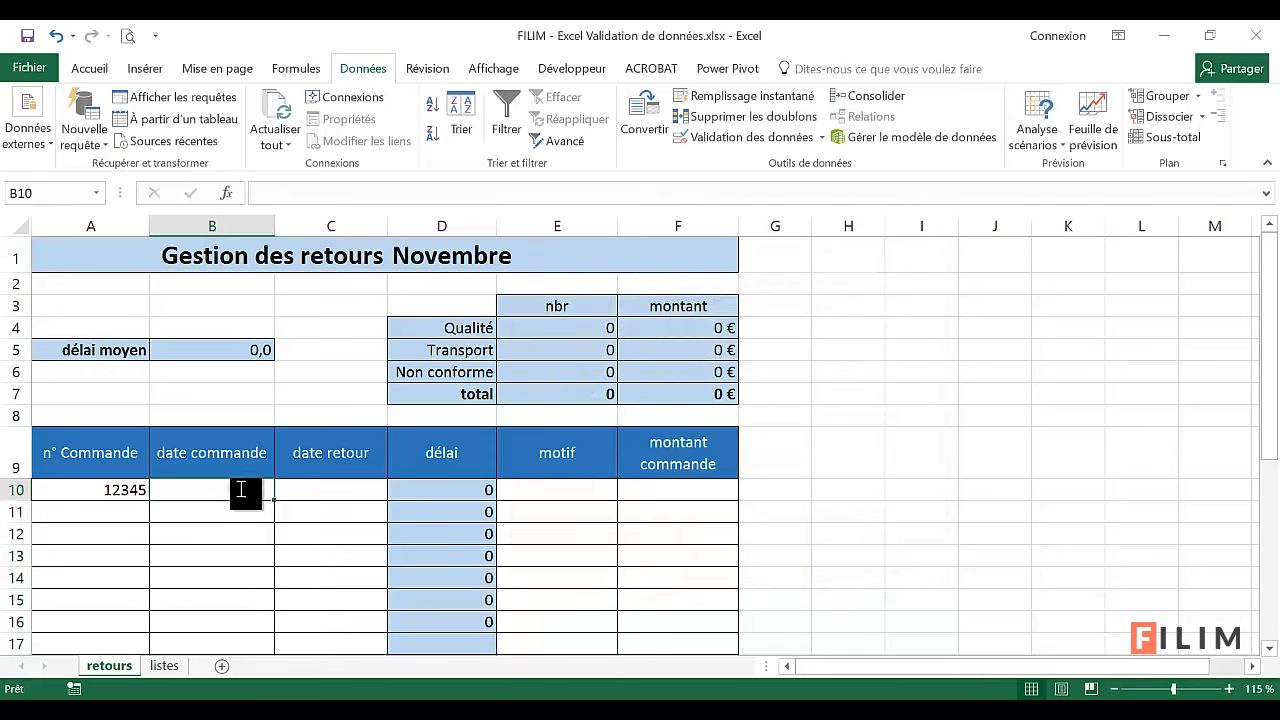
{"action": "type", "text": "4/04/20"}
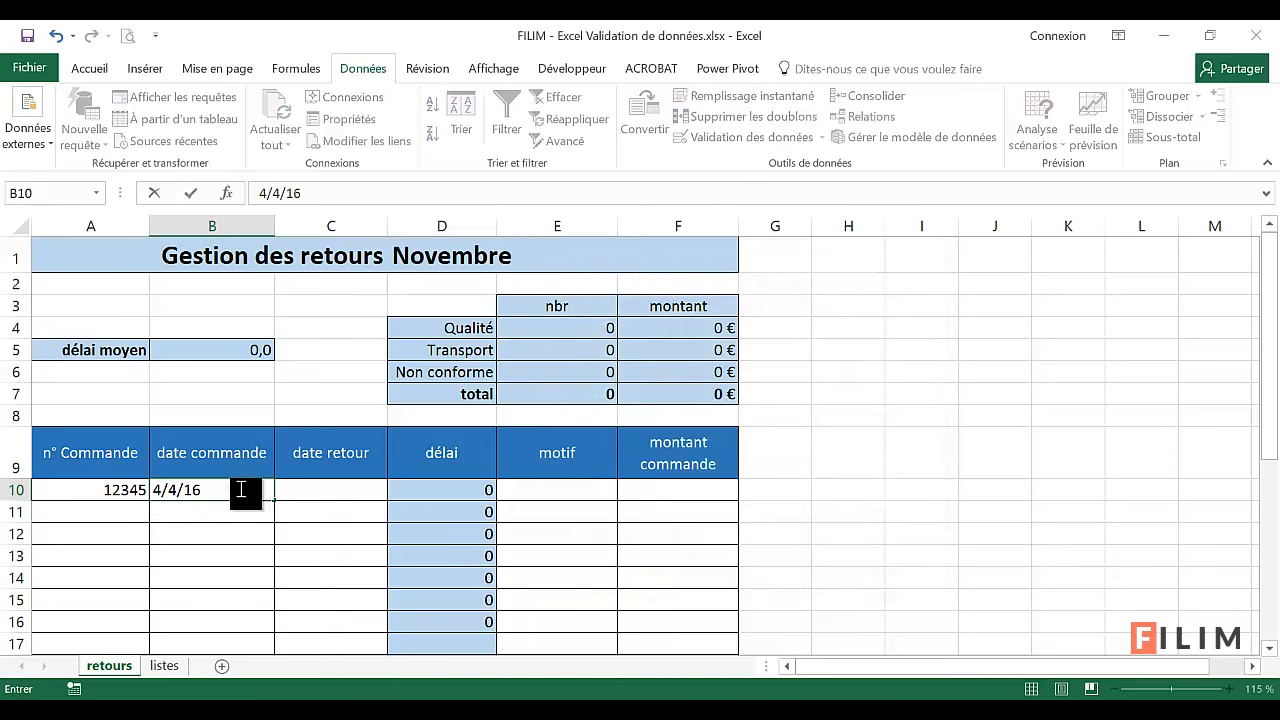
{"action": "type", "text": "16"}
{"action": "key", "text": "Return"}
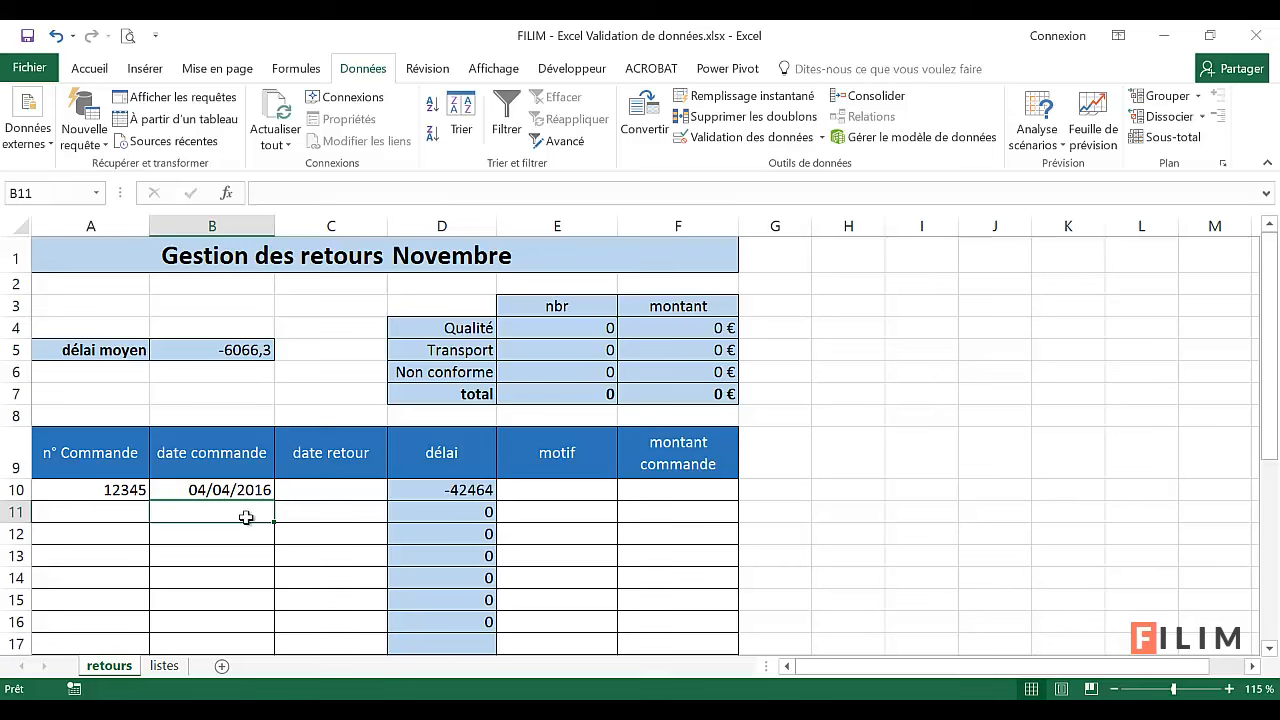
- Try to enter the malformed date 4*4/16 in cell B11, cancel it, and enter 15/4 instead
{"action": "type", "text": "4"}
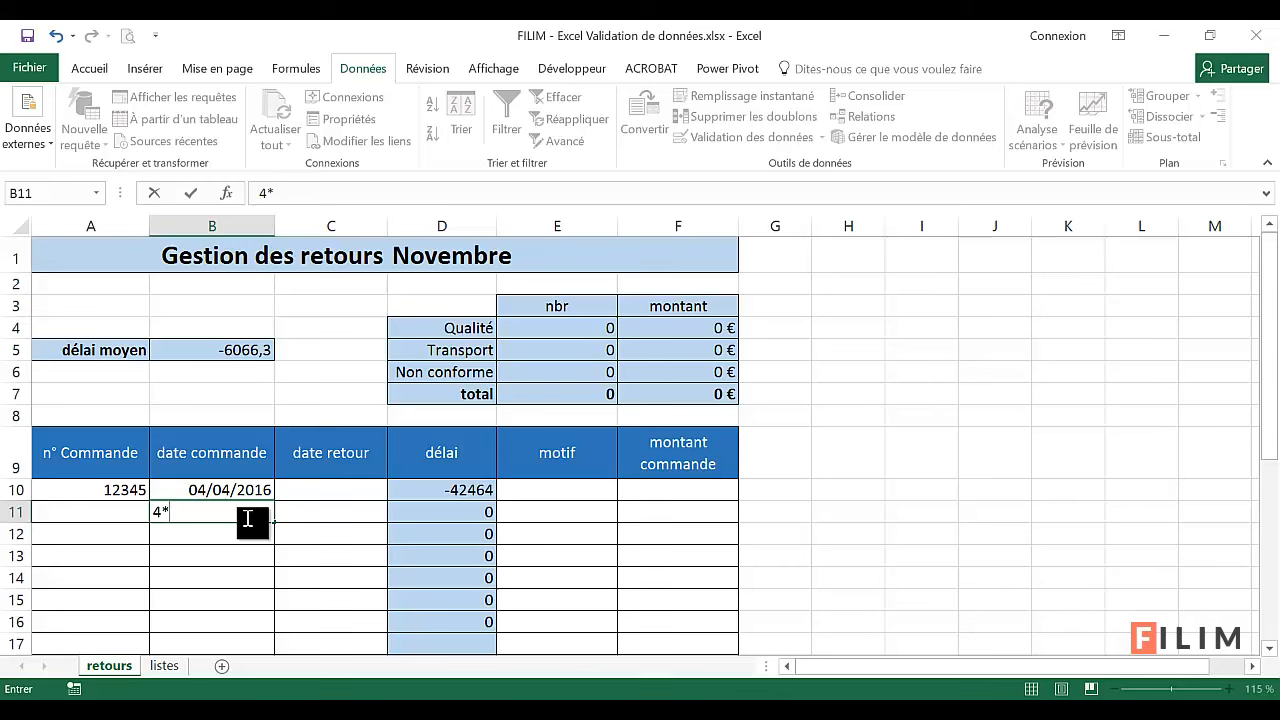
{"action": "type", "text": "*4/16"}
{"action": "key", "text": "Return"}
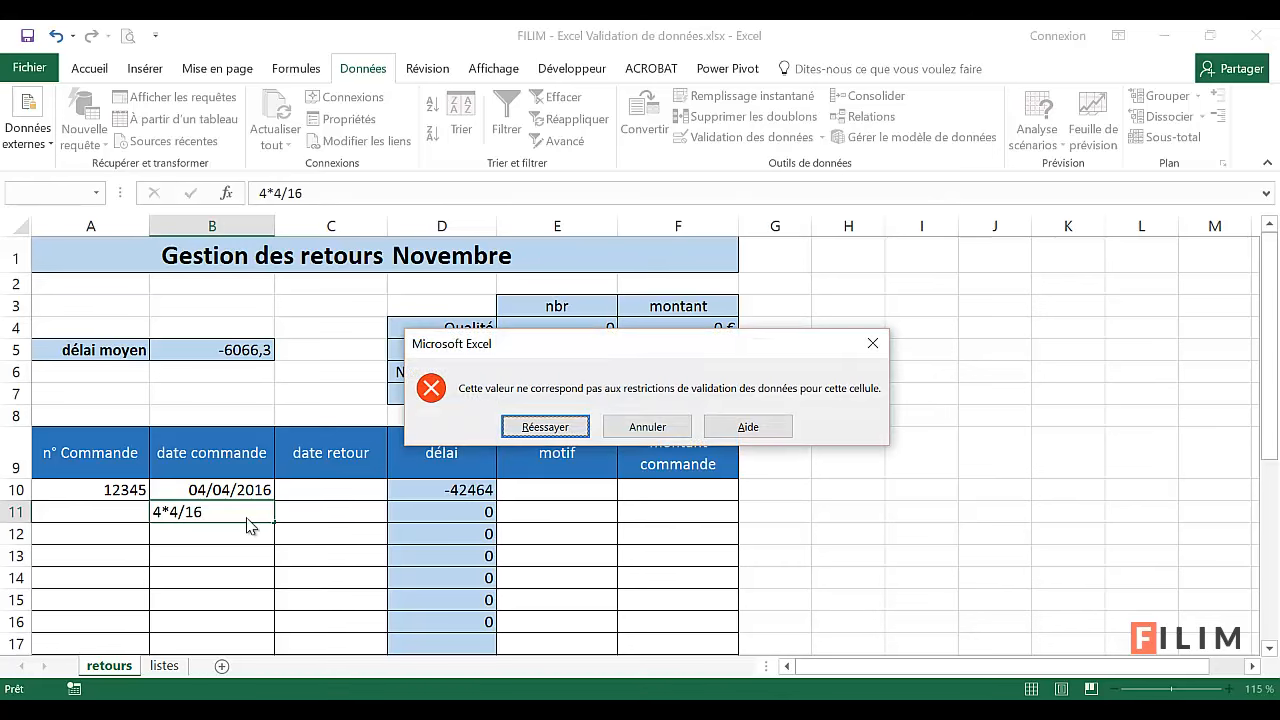
{"action": "left_click", "coordinate": [640, 428]}
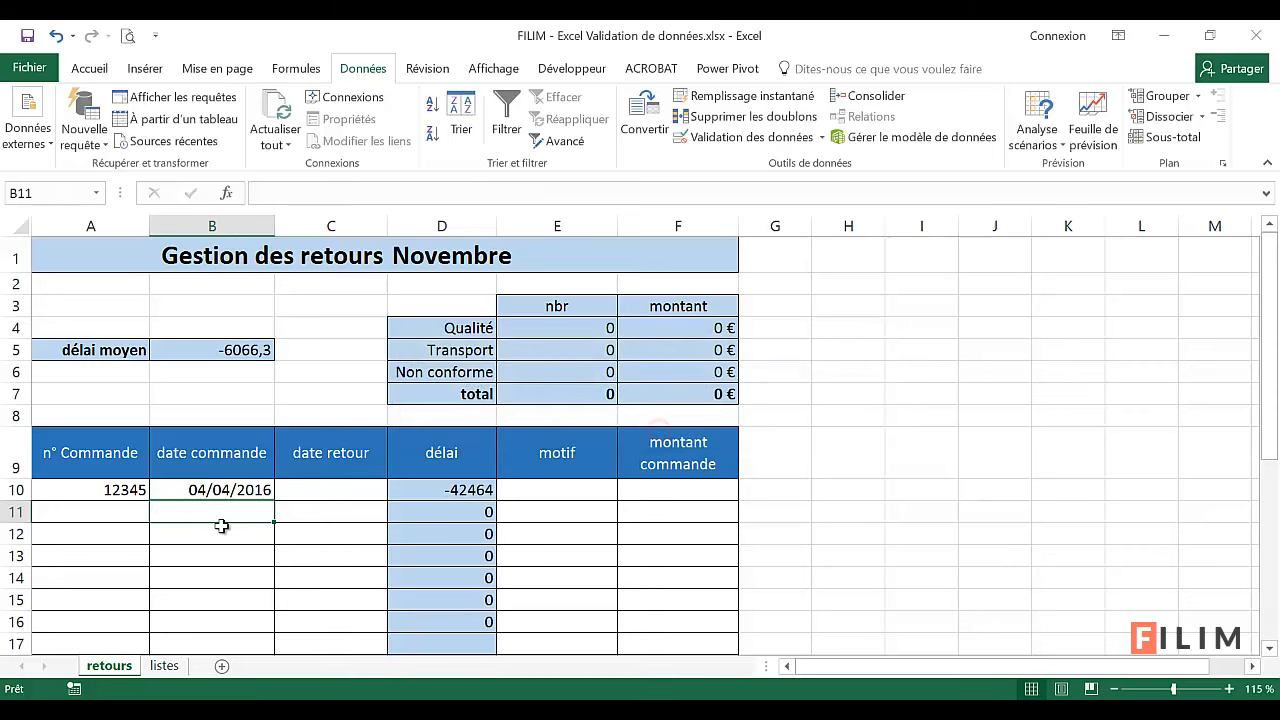
{"action": "type", "text": "15/4"}
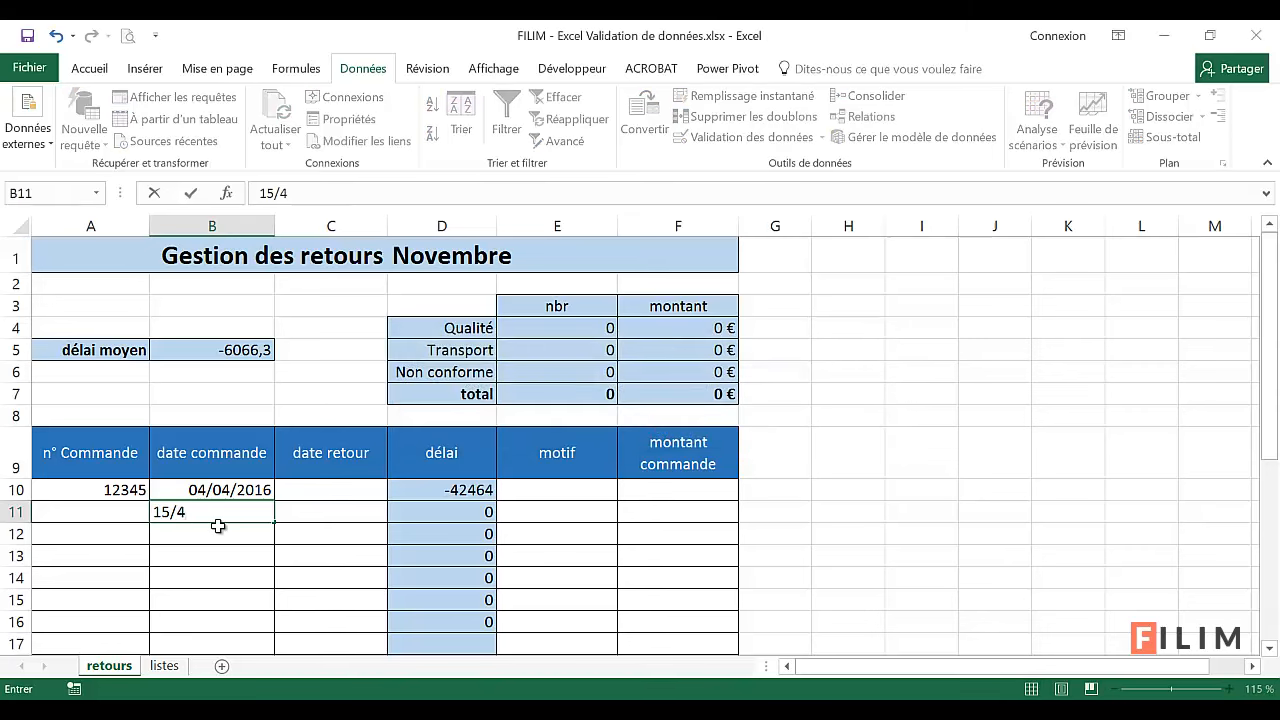
{"action": "key", "text": "Return"}
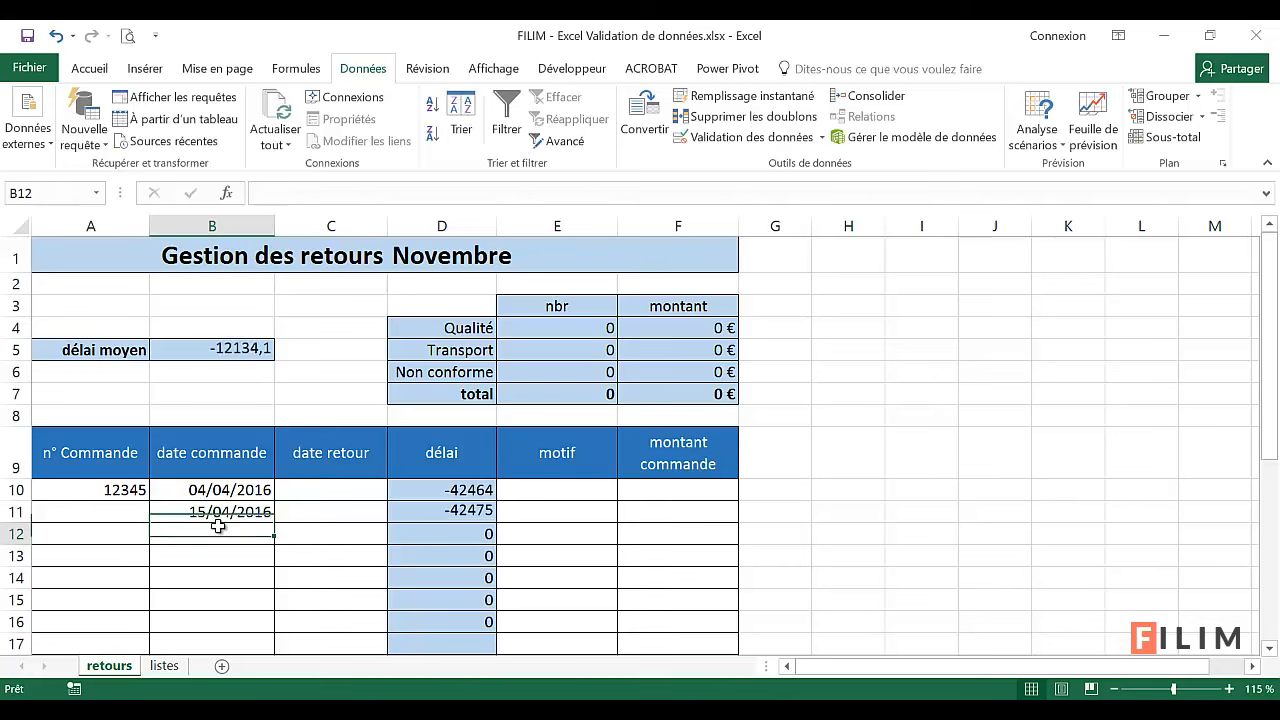
- Try to replace the date in cell B11 with 15/5/15, cancel the entry, and clear the cell
{"action": "left_click", "coordinate": [227, 515]}
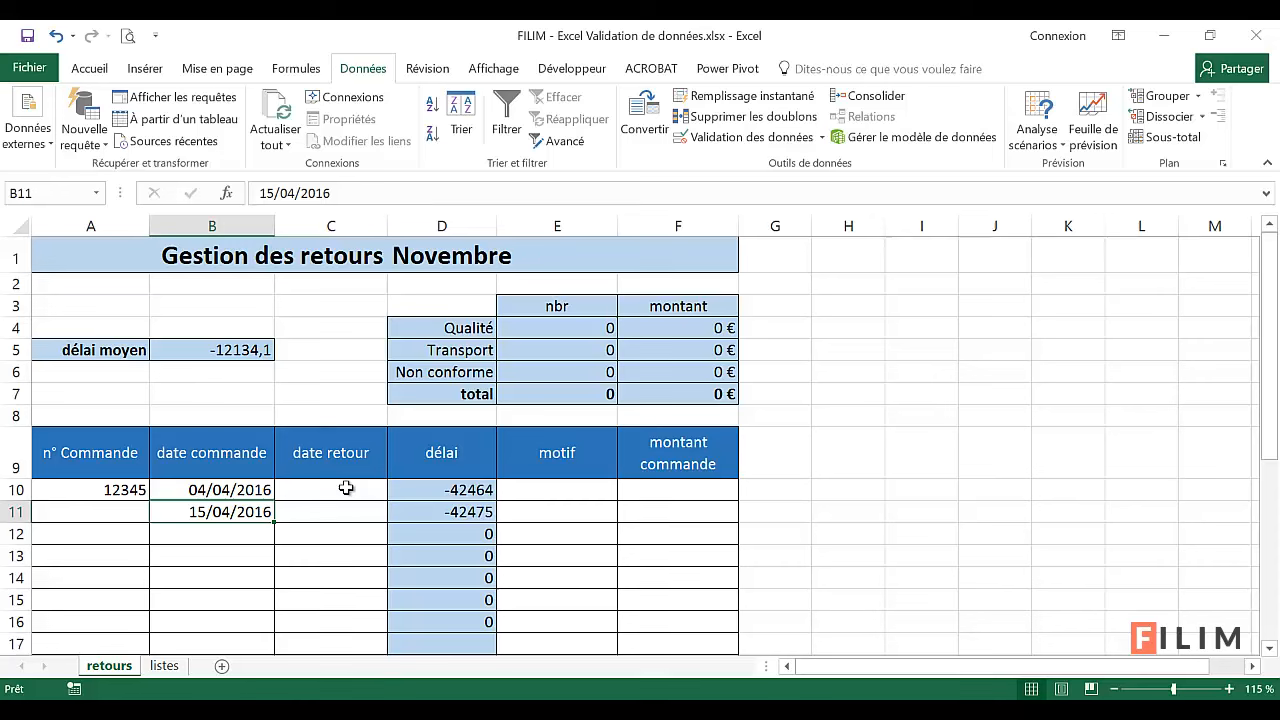
{"action": "type", "text": "15/"}
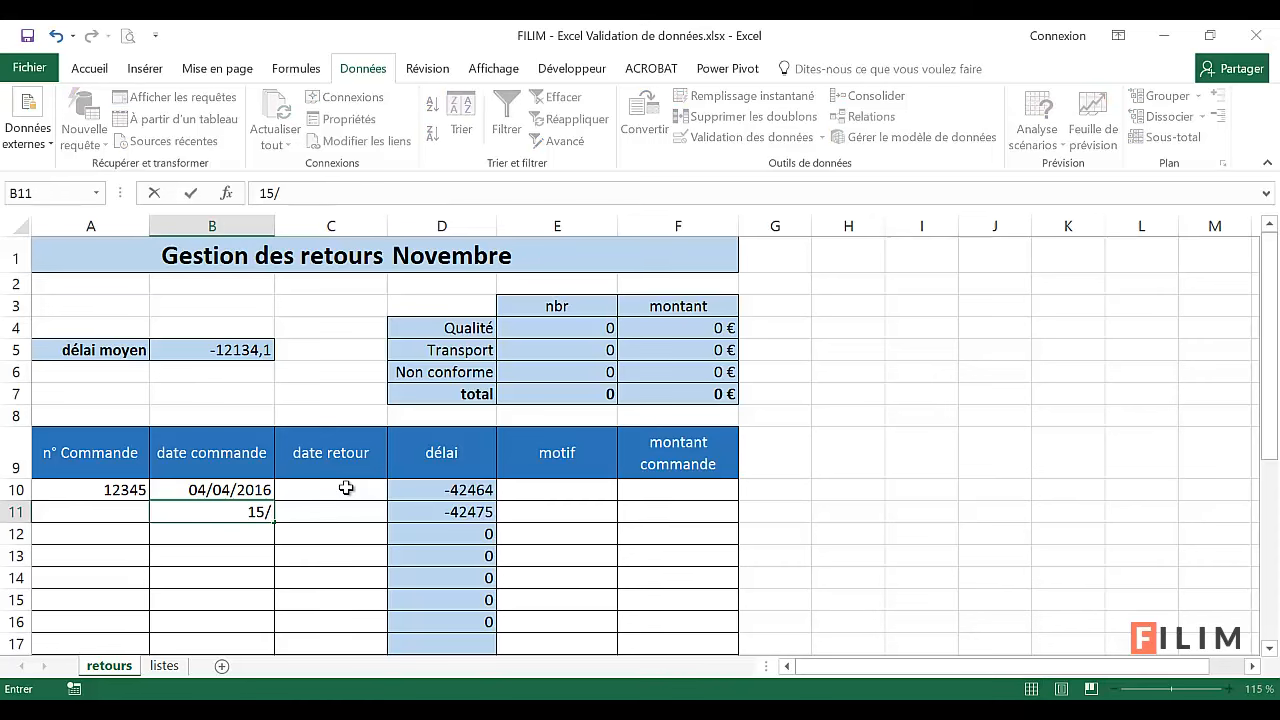
{"action": "type", "text": "5/15"}
{"action": "key", "text": "Return"}
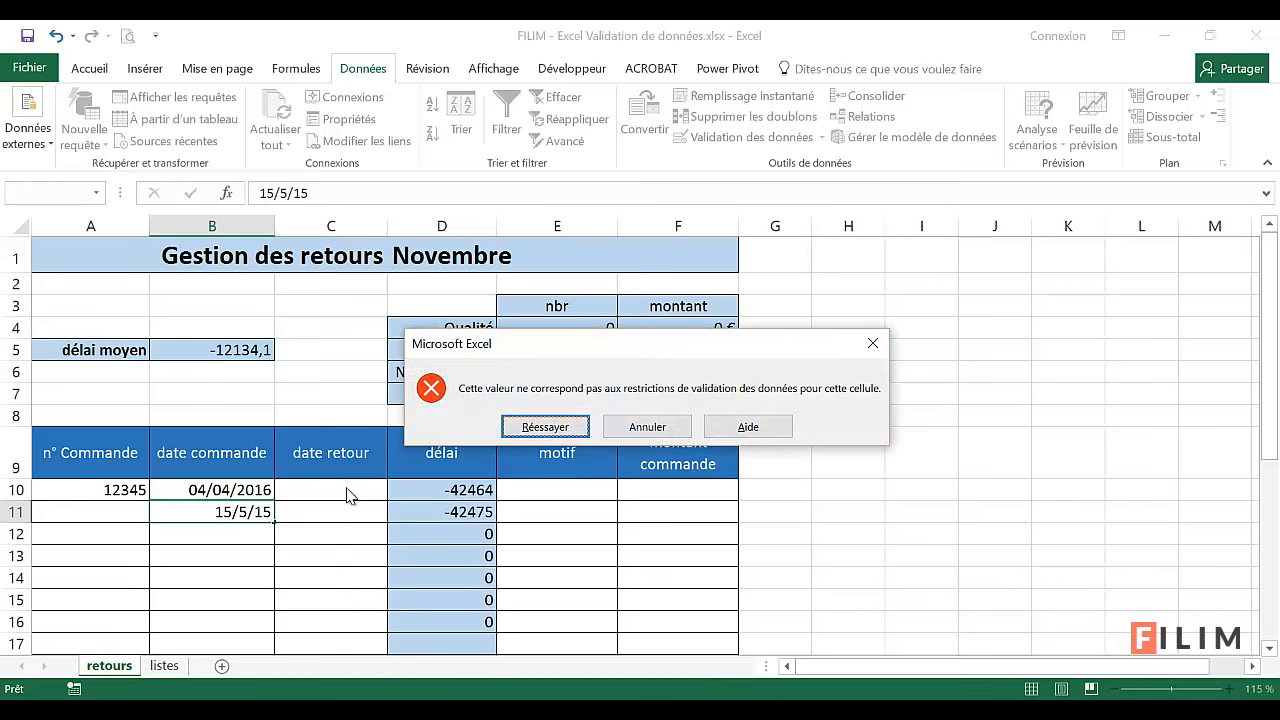
{"action": "key", "text": "Escape"}
{"action": "key", "text": "Delete"}
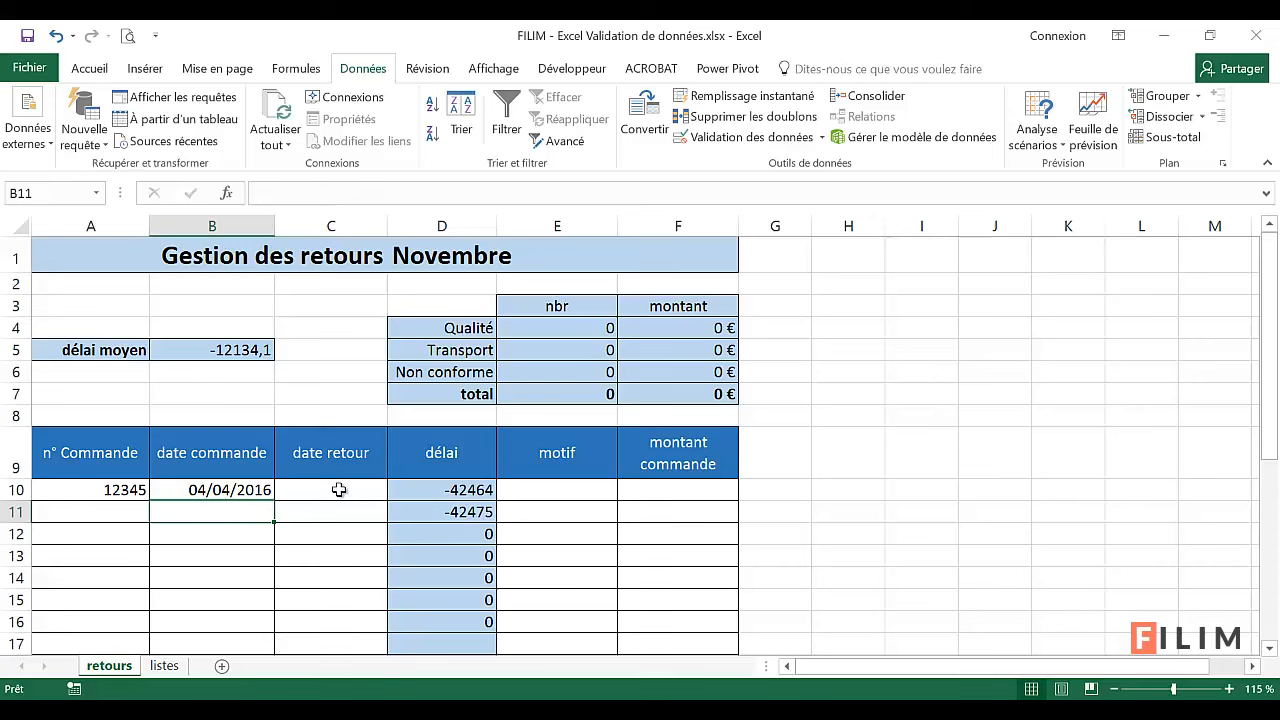
- Restrict the return dates in C10:C16 to the Date type, supérieure ou égale à =B10, using data validation
{"action": "left_click", "coordinate": [339, 490]}
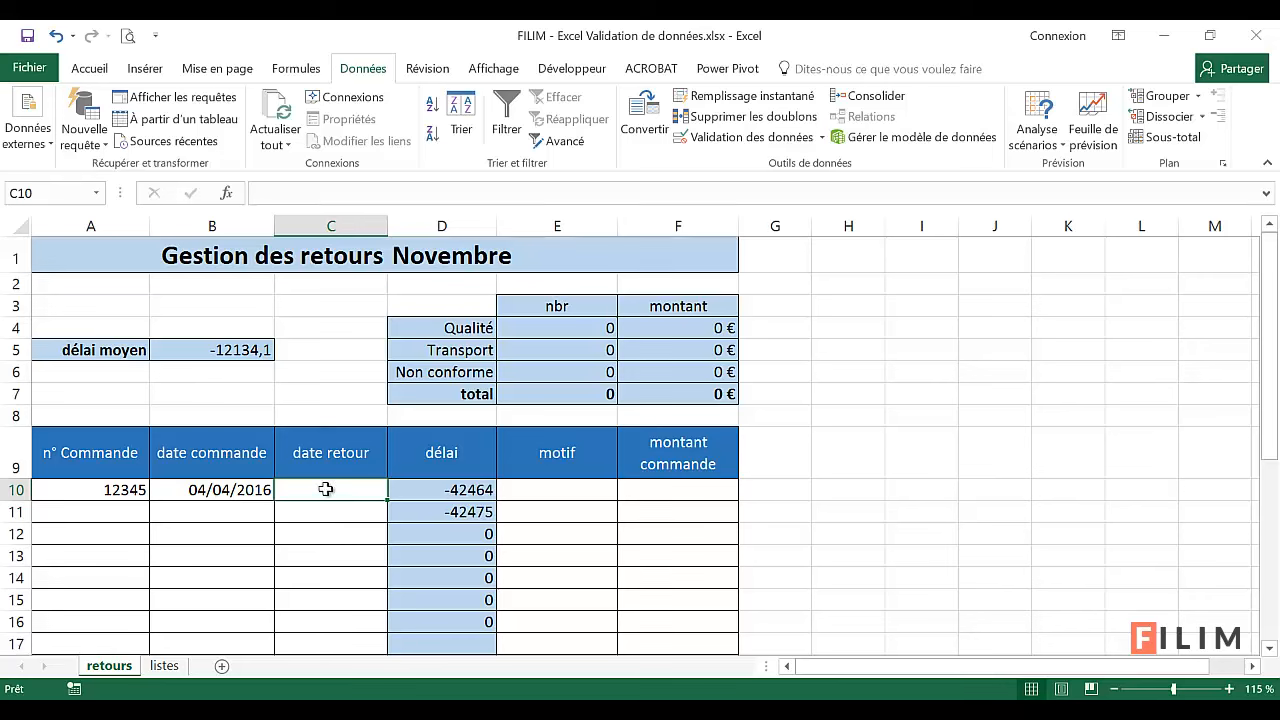
{"action": "left_click", "coordinate": [245, 489]}
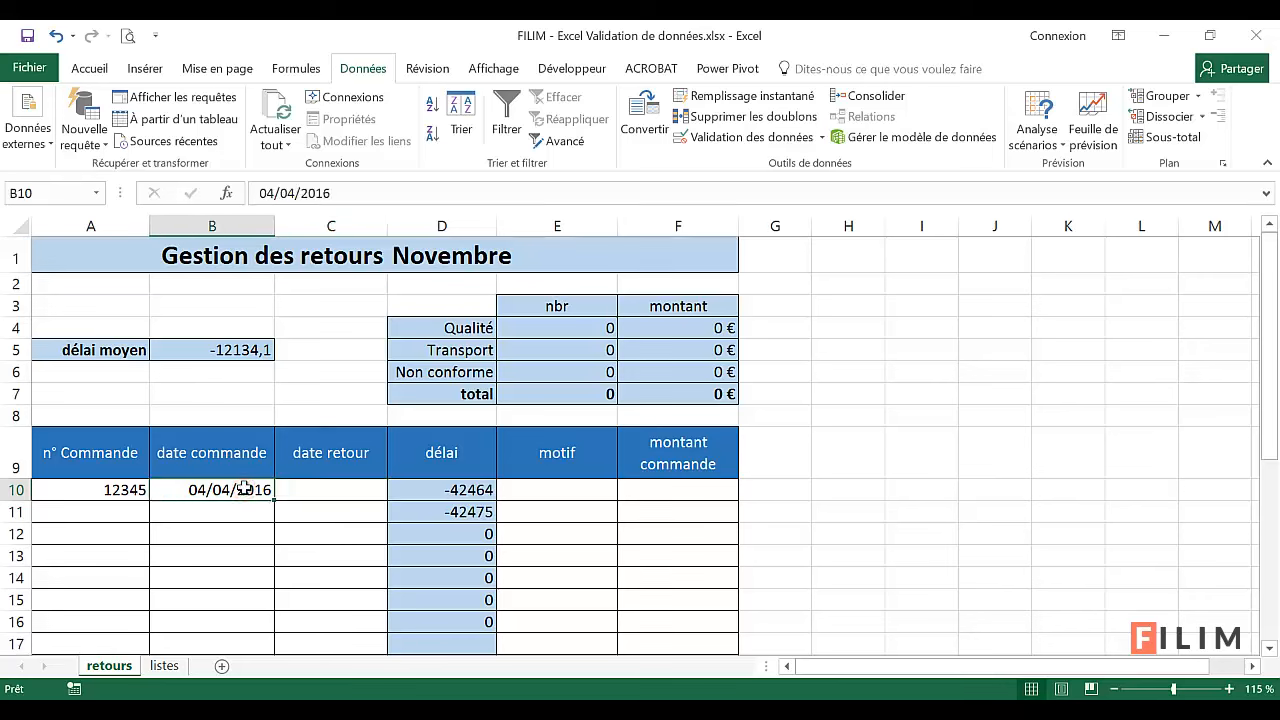
{"action": "left_click", "coordinate": [357, 486]}
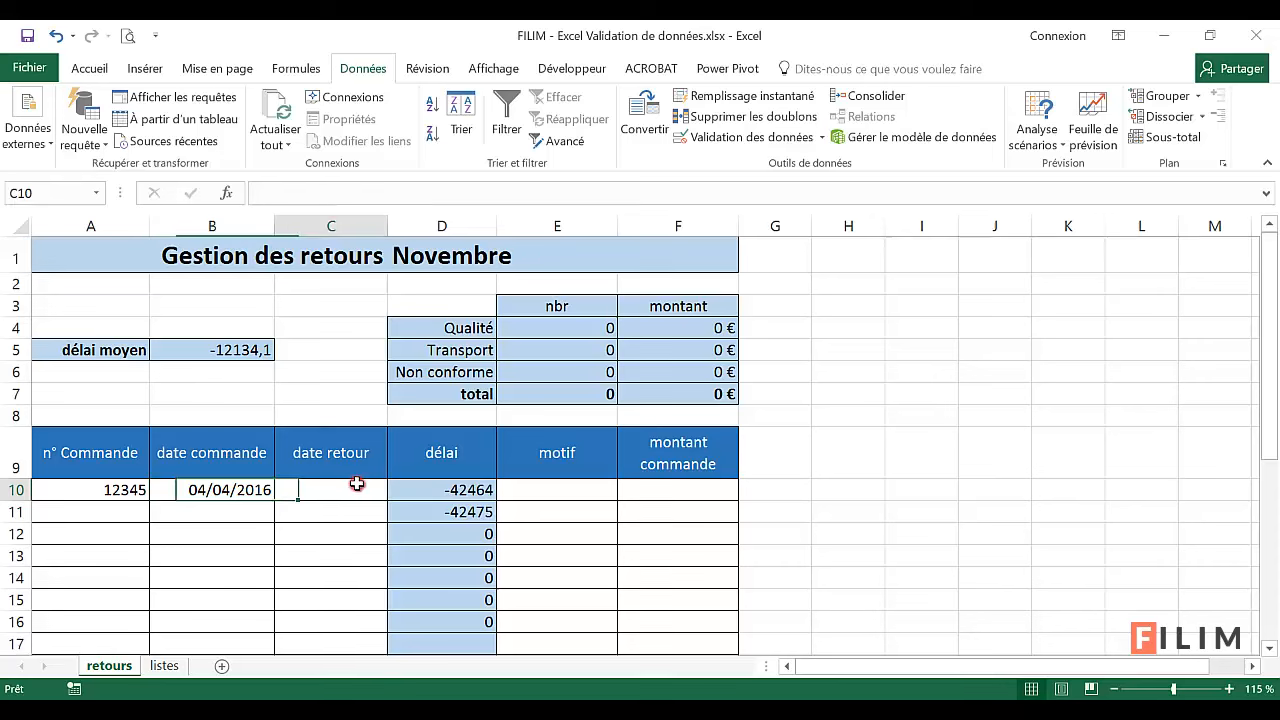
{"action": "left_click_drag", "start_coordinate": [357, 484], "coordinate": [337, 622]}
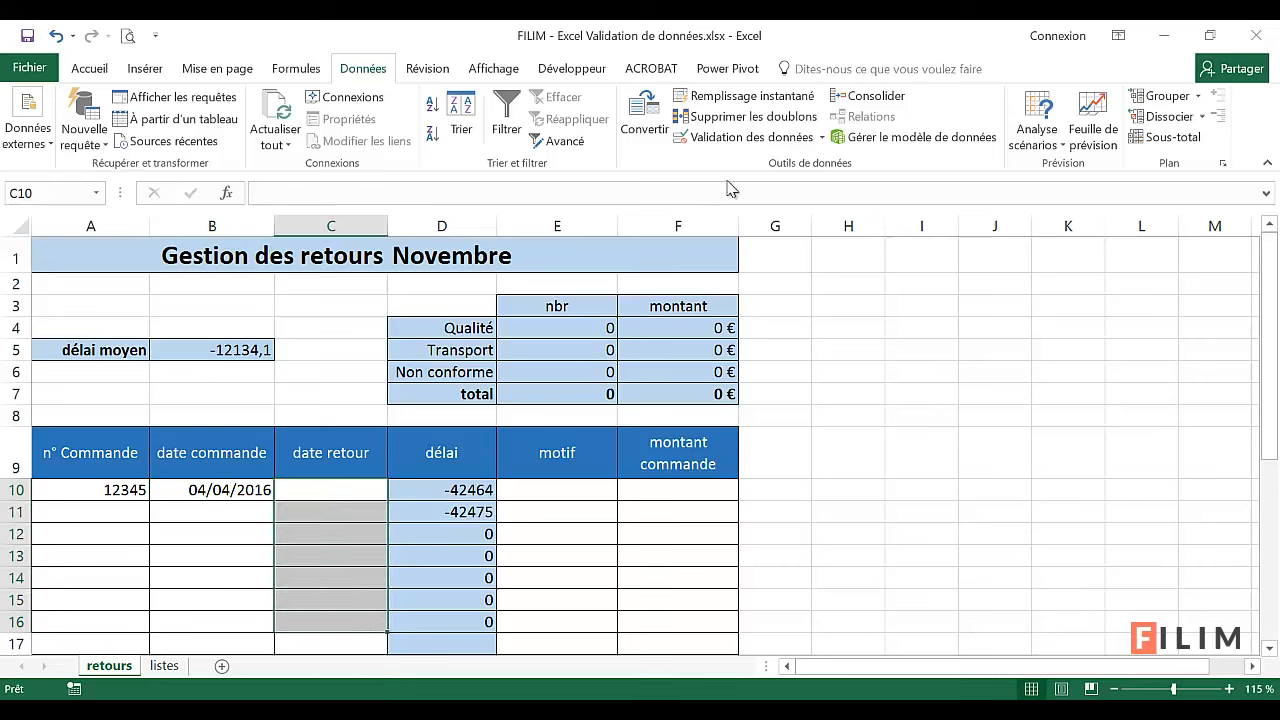
{"action": "left_click", "coordinate": [752, 137]}
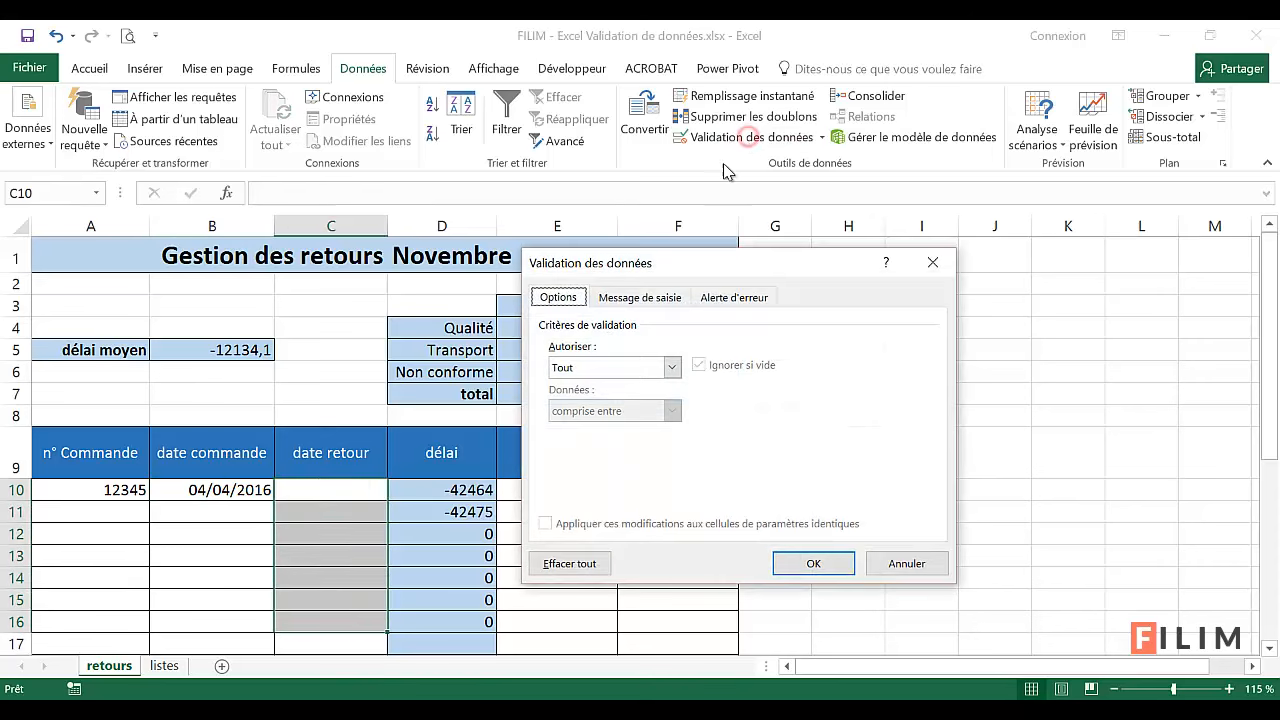
{"action": "left_click", "coordinate": [674, 366]}
{"action": "left_click", "coordinate": [600, 442]}
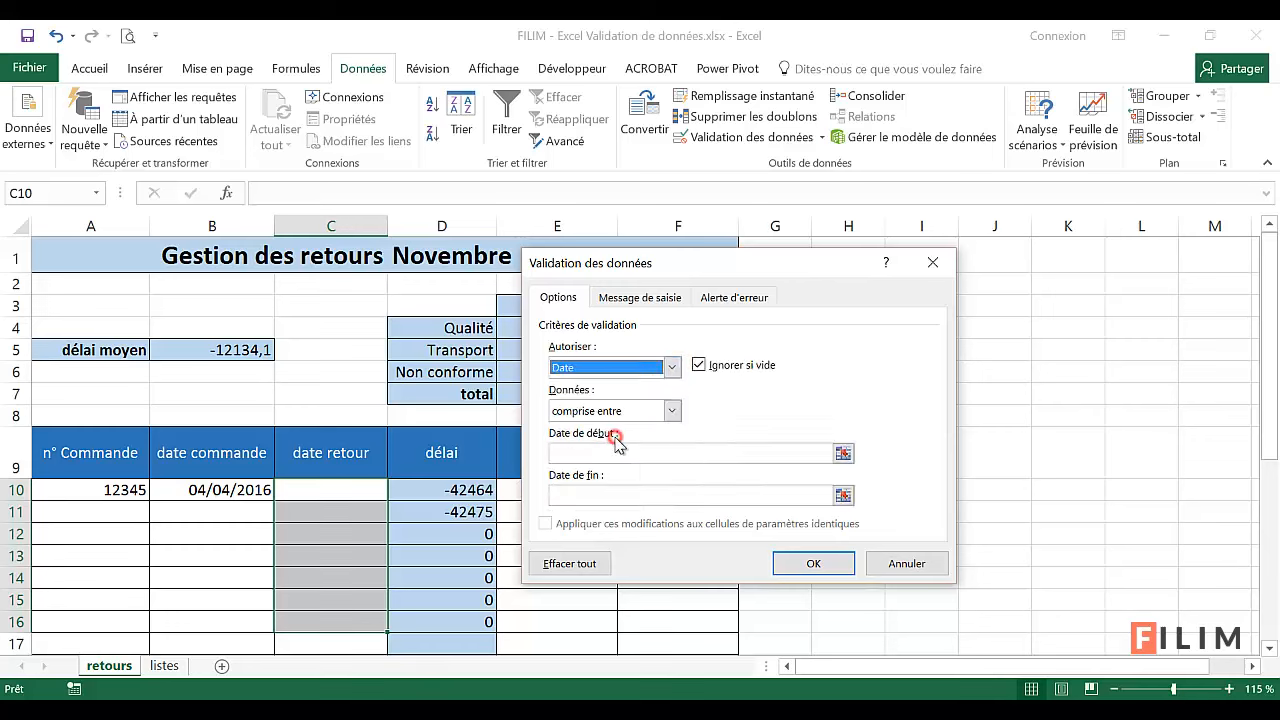
{"action": "left_click", "coordinate": [669, 412]}
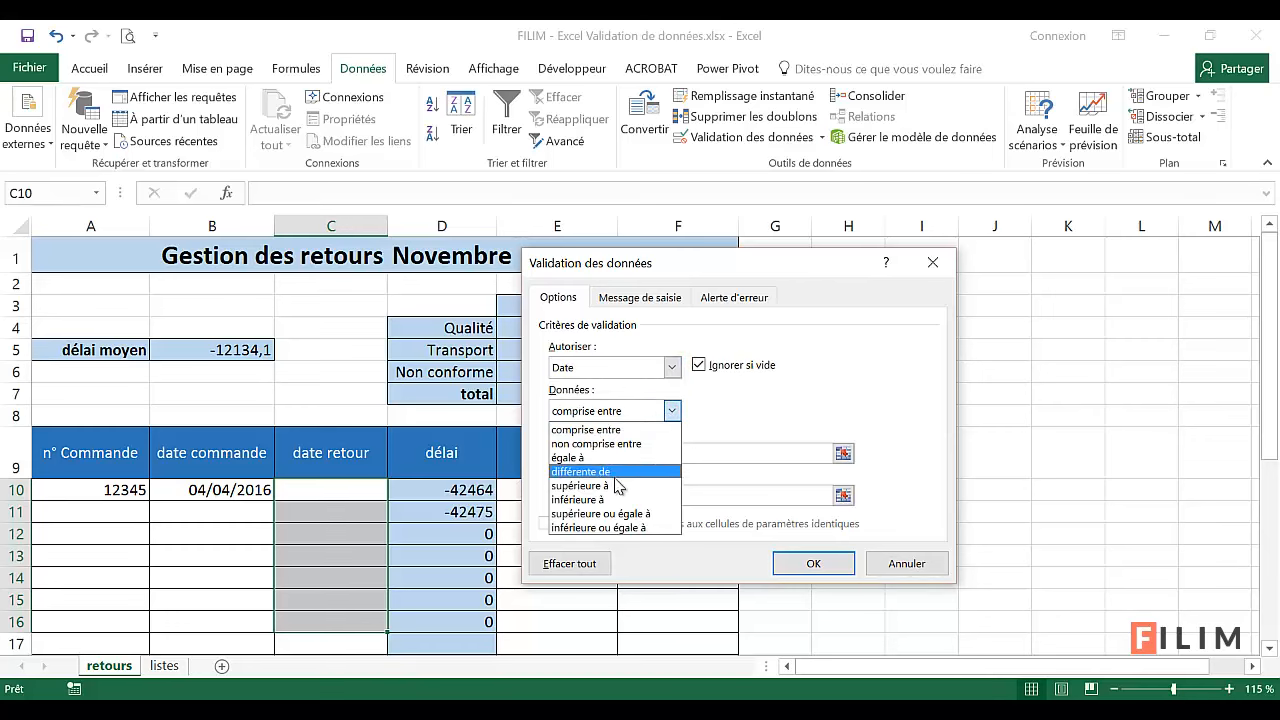
{"action": "left_click", "coordinate": [603, 514]}
{"action": "left_click", "coordinate": [594, 452]}
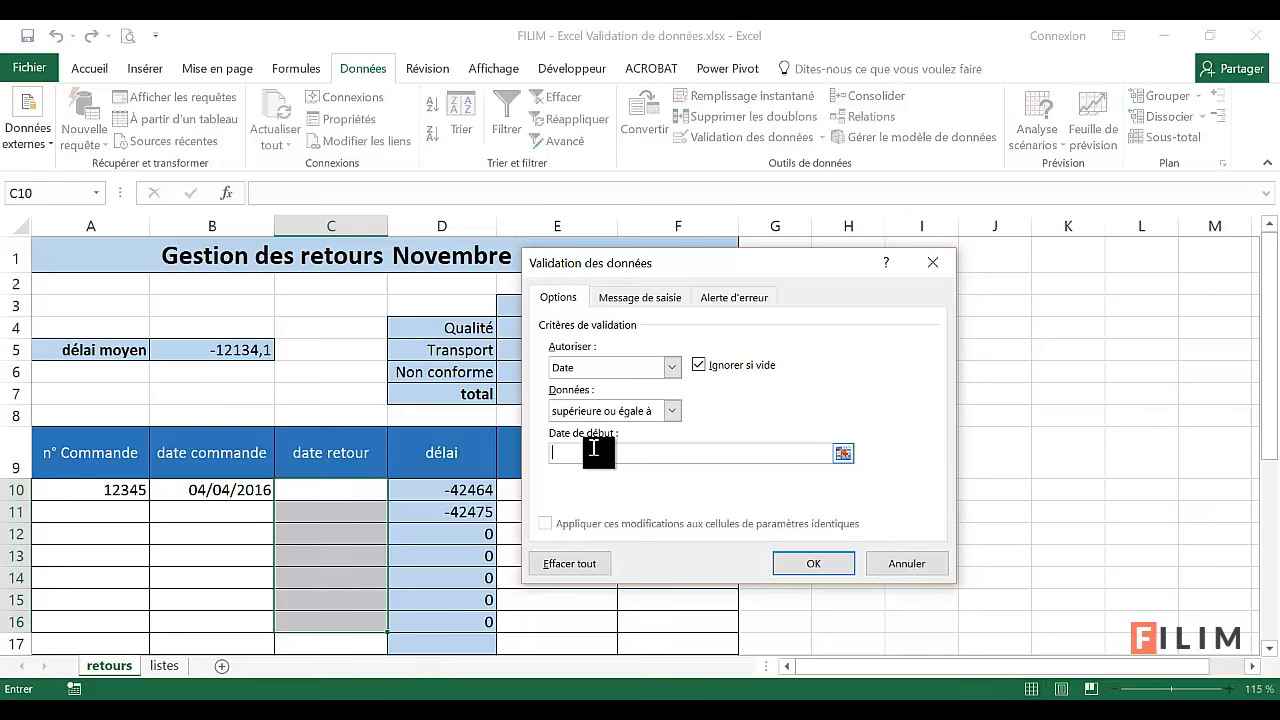
{"action": "left_click", "coordinate": [194, 488]}
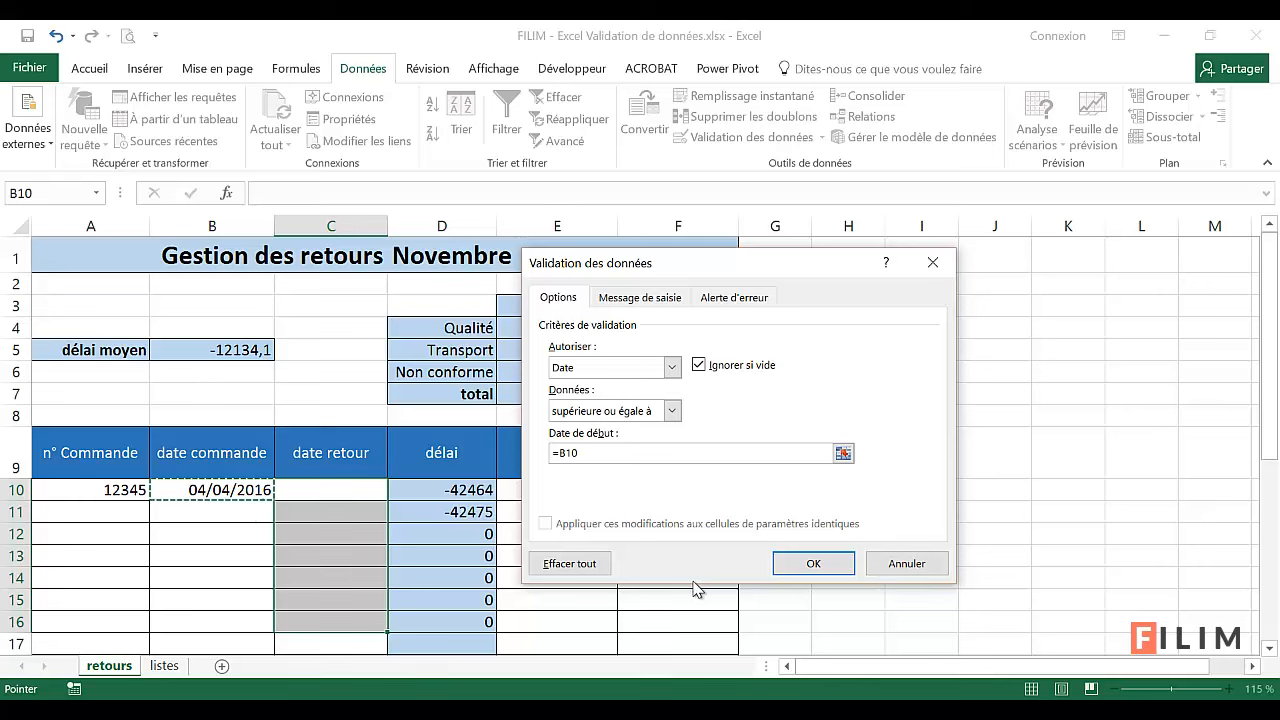
{"action": "left_click", "coordinate": [806, 564]}
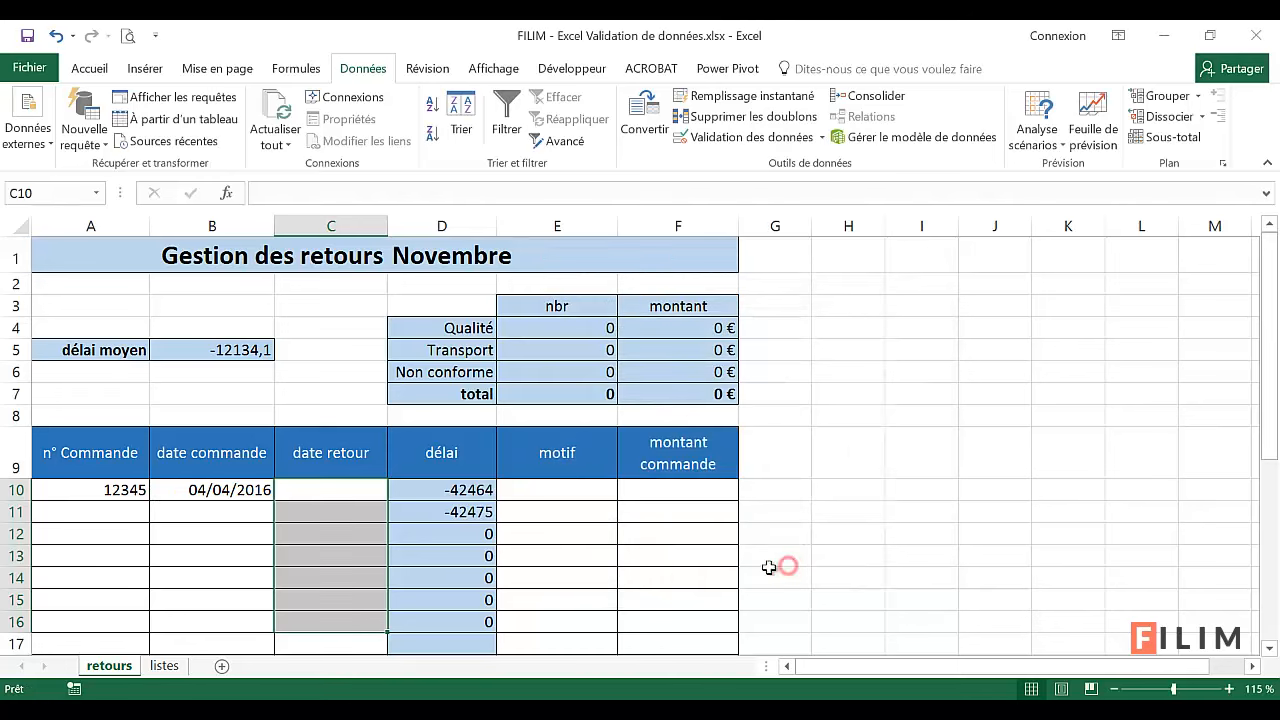
- Try to enter the return date 2/2/16 in cell C10 to test the return date rule
{"action": "left_click", "coordinate": [340, 489]}
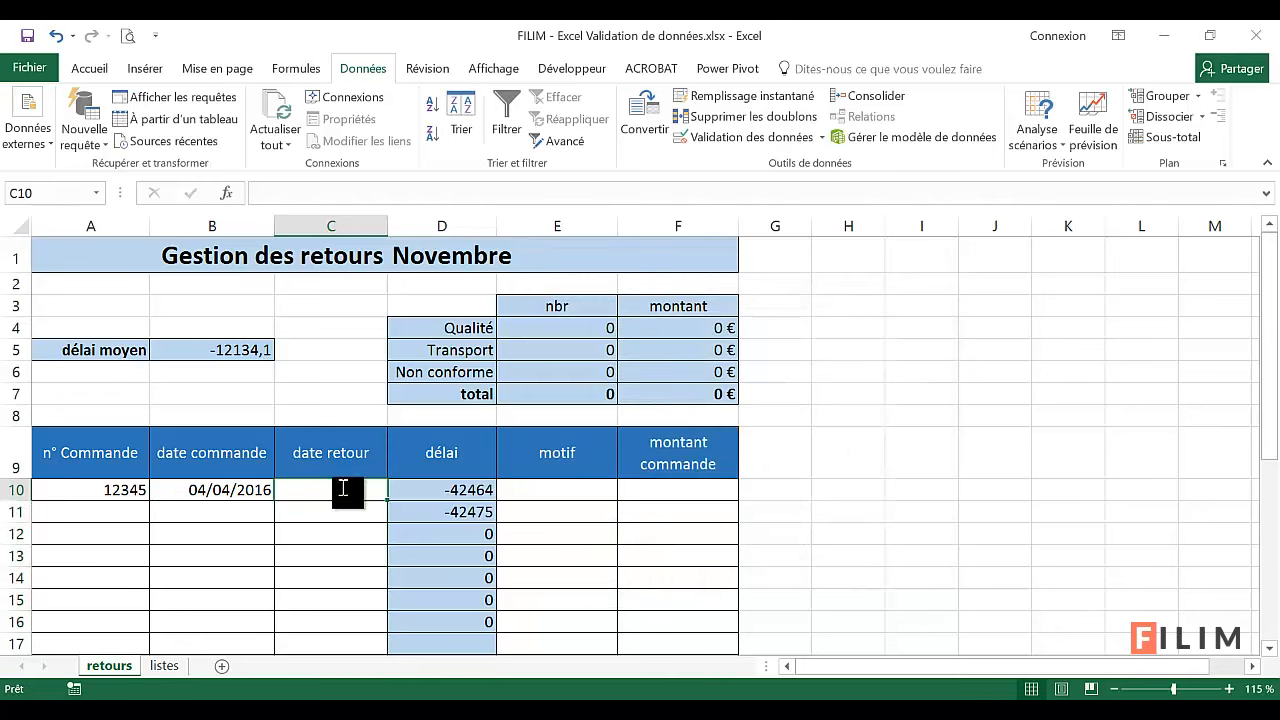
{"action": "type", "text": "2/2/"}
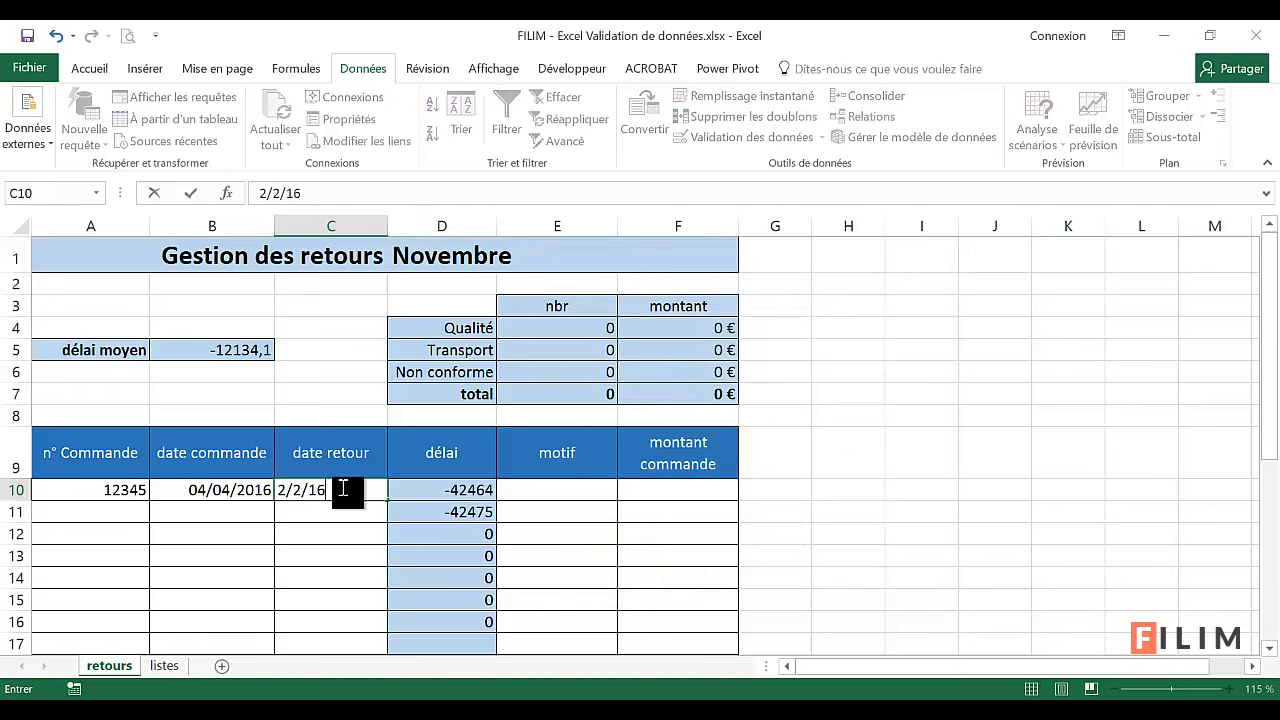
{"action": "type", "text": "16"}
{"action": "key", "text": "Return"}
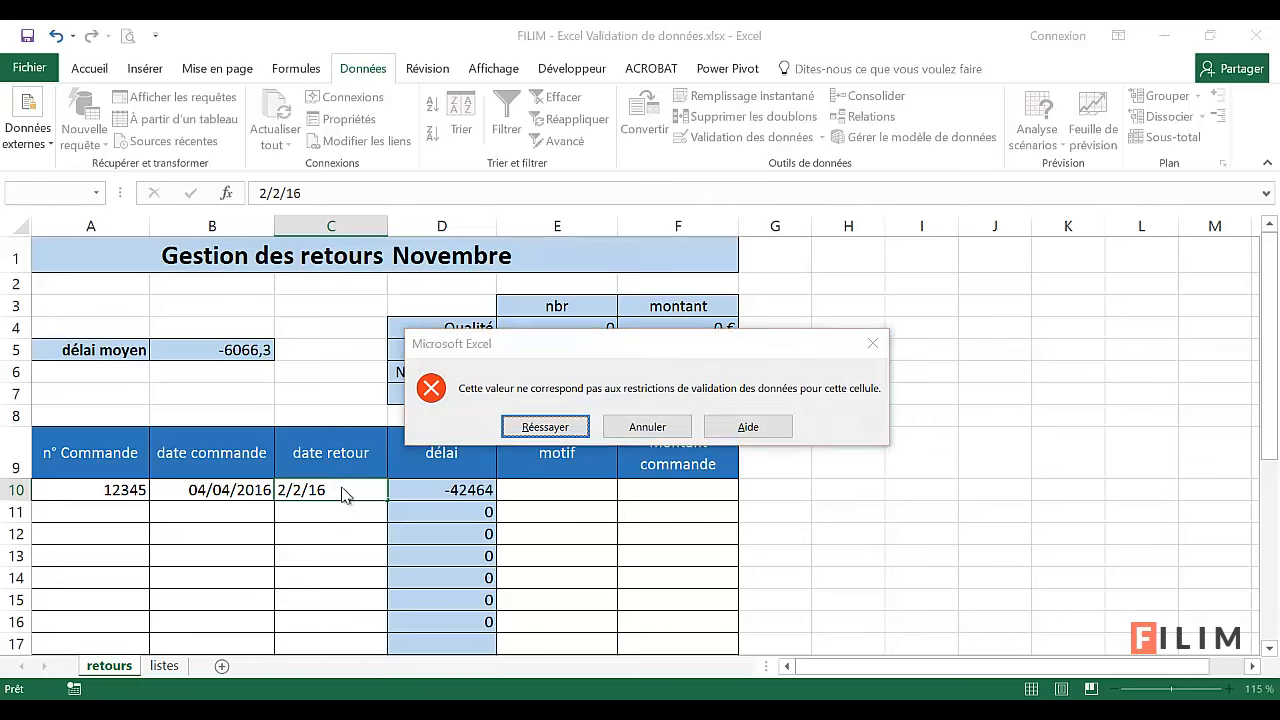
{"action": "key", "text": "Return"}
- Enter the return date 2/5/16 in cell C10
{"action": "type", "text": "2/05/201"}
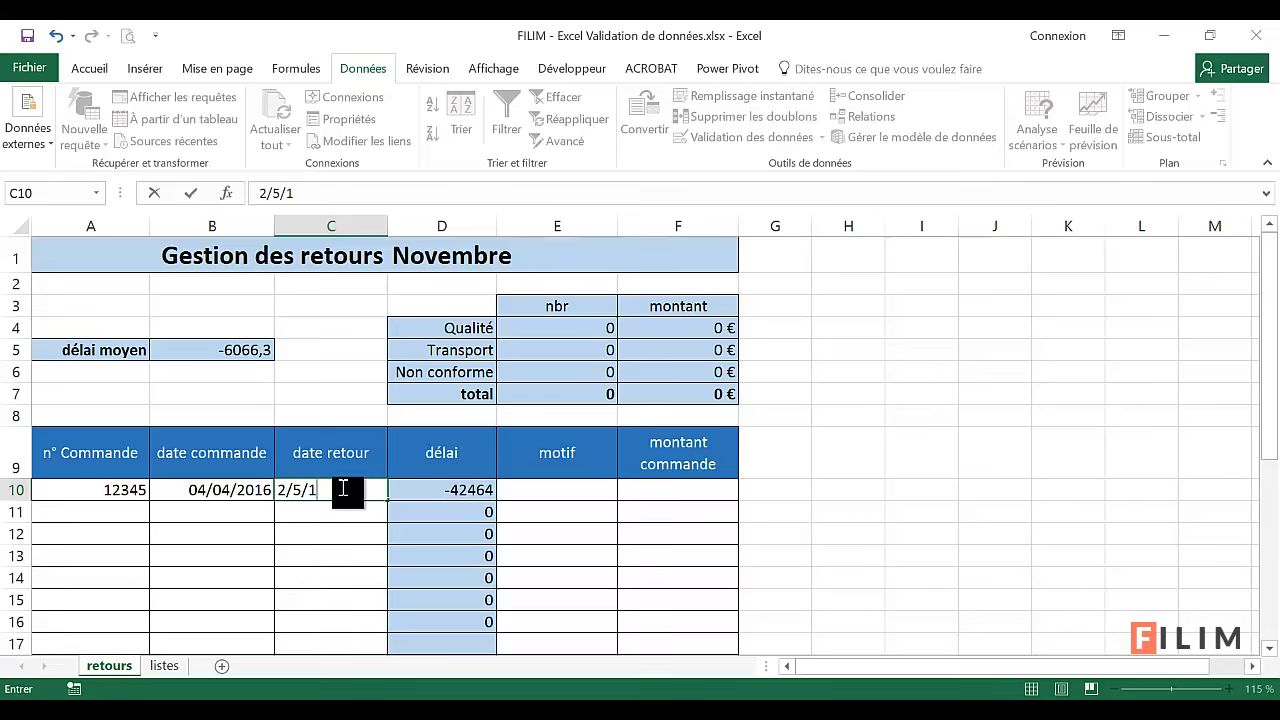
{"action": "type", "text": "6"}
{"action": "key", "text": "Return"}
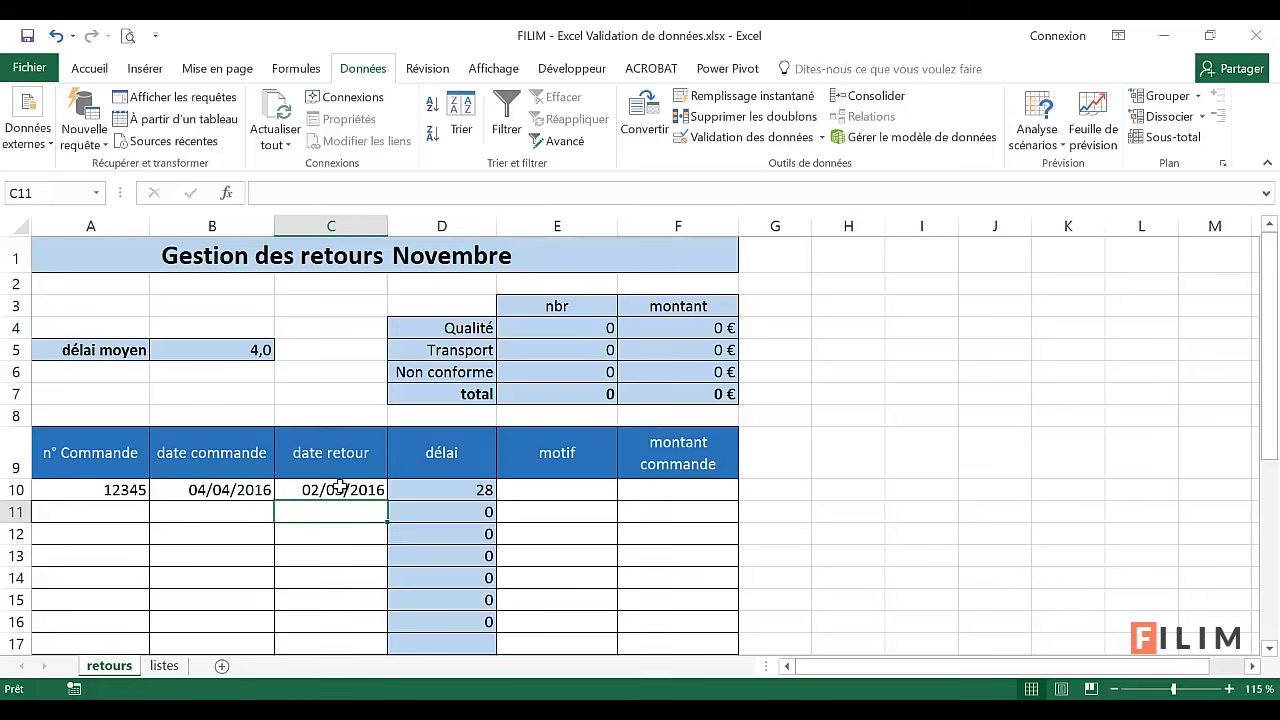
- Write the input message "date retour >= date commande" in the data validation of the return dates C10:C16
{"action": "left_click_drag", "start_coordinate": [340, 488], "coordinate": [352, 614]}
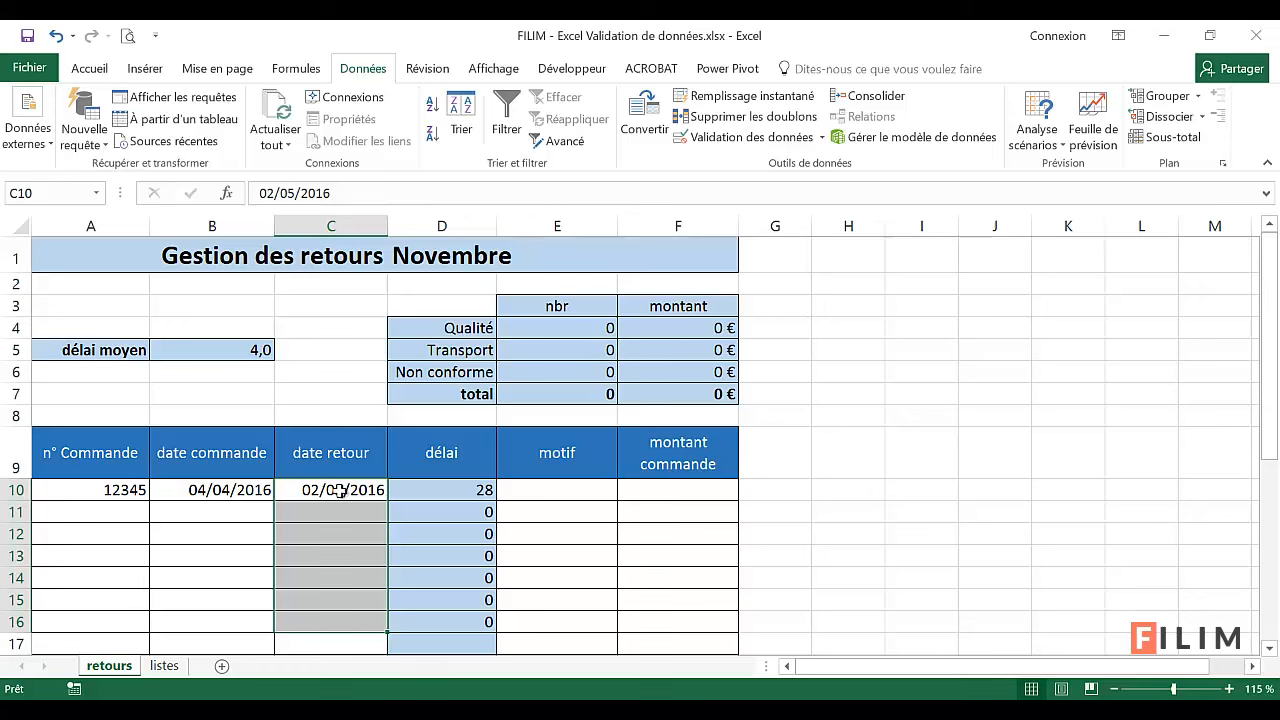
{"action": "left_click_drag", "start_coordinate": [340, 490], "coordinate": [336, 620]}
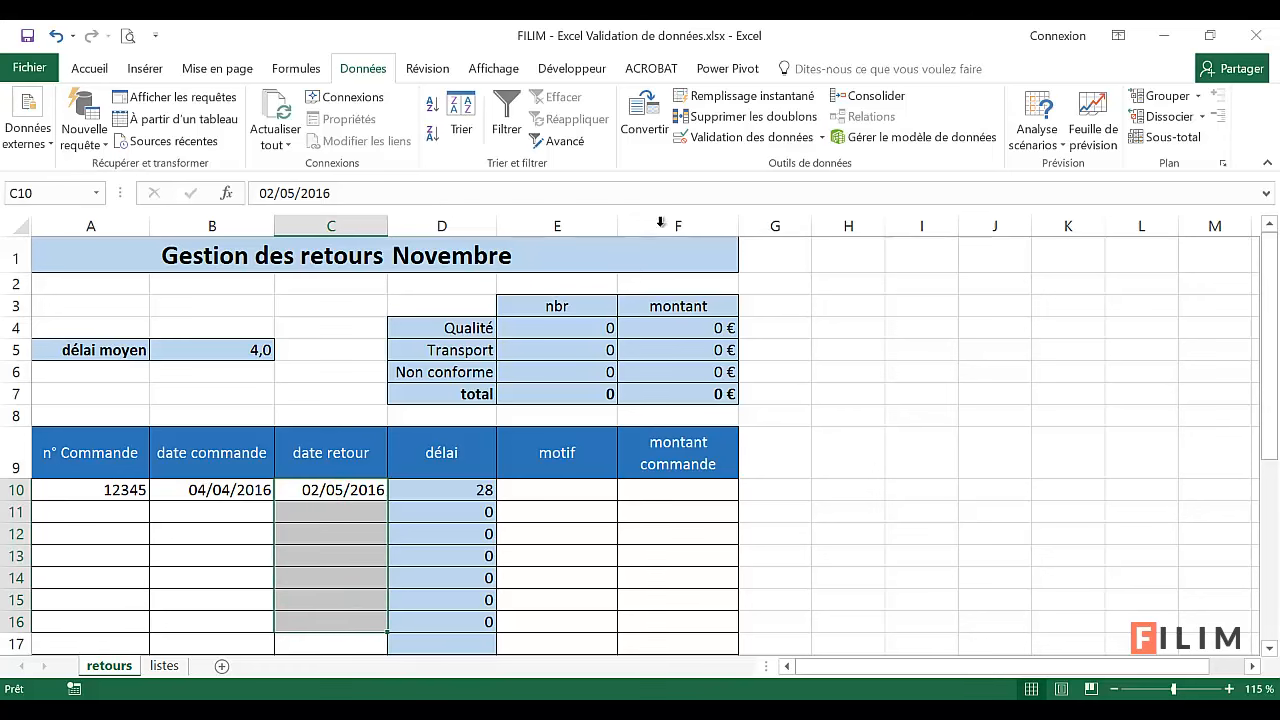
{"action": "left_click", "coordinate": [722, 140]}
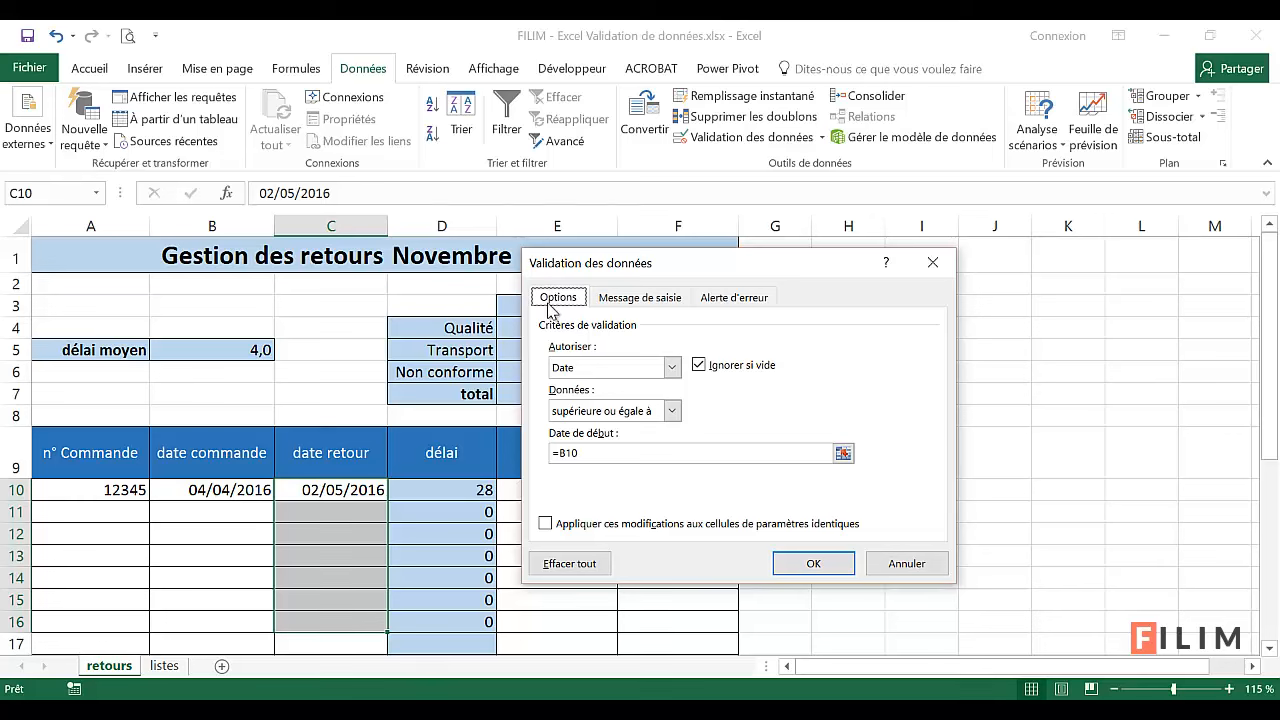
{"action": "left_click", "coordinate": [644, 300]}
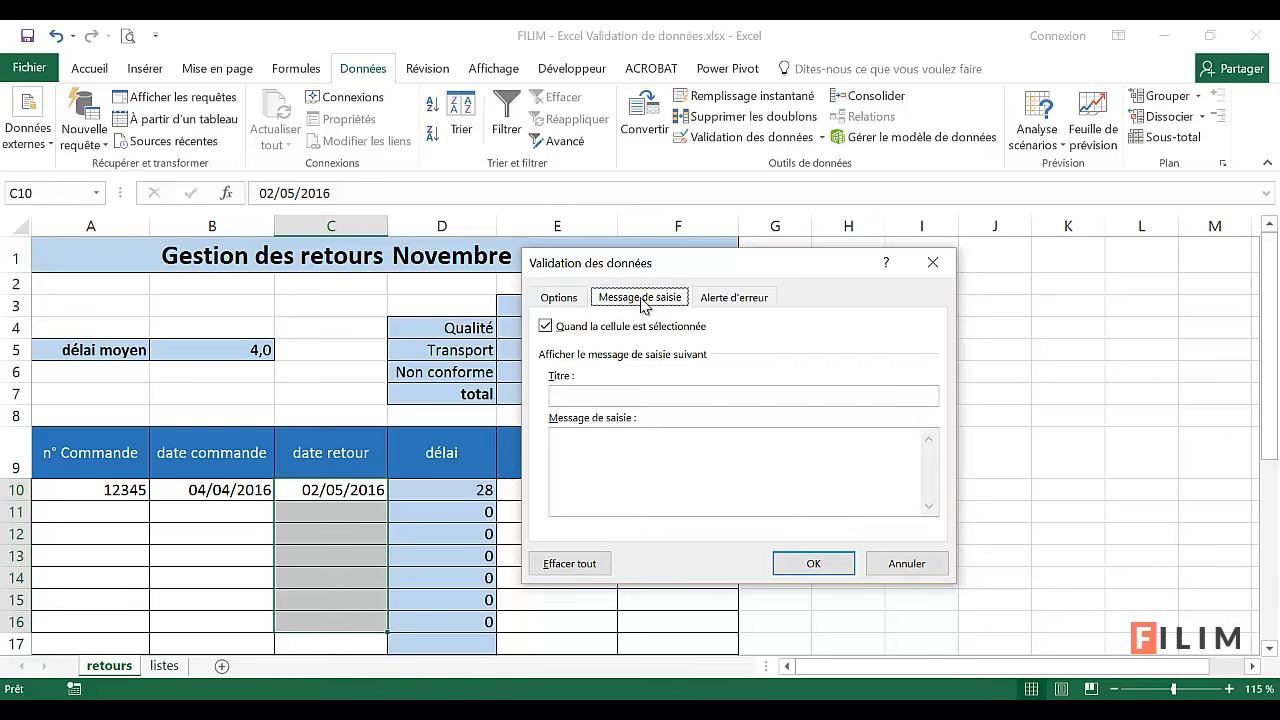
{"action": "left_click", "coordinate": [598, 476]}
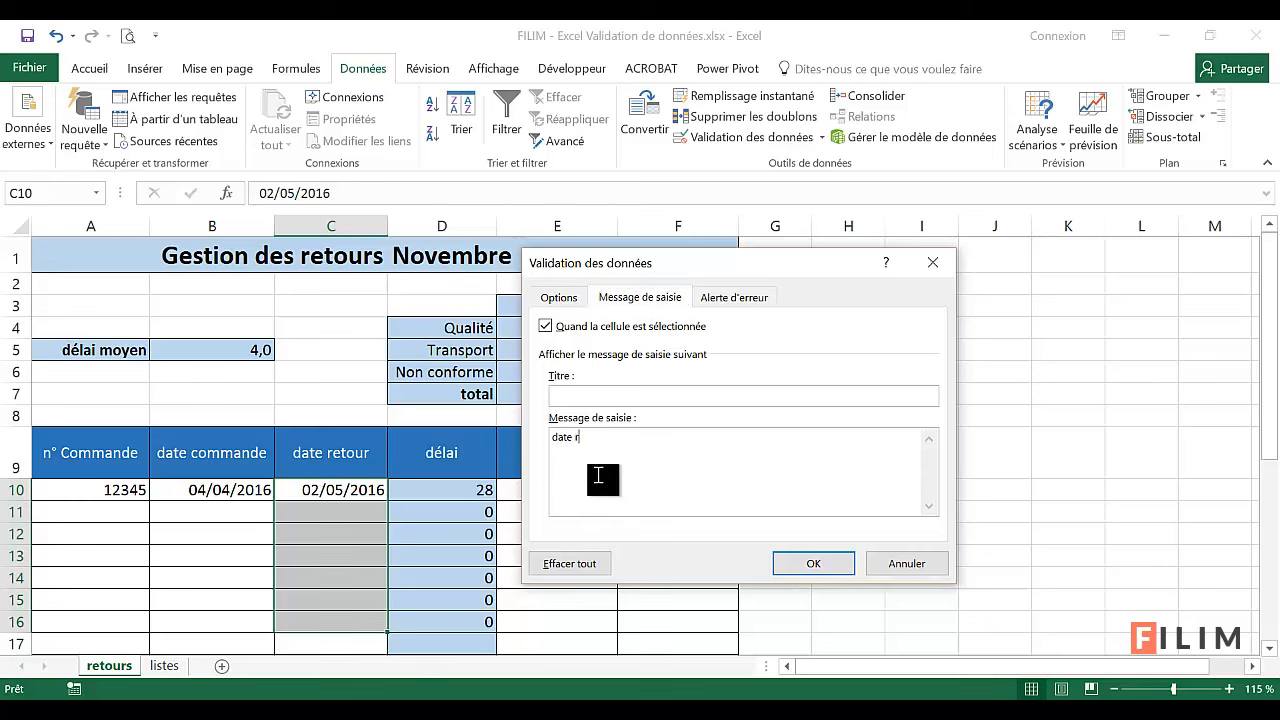
{"action": "type", "text": "date retour >= dage"}
{"action": "key", "text": "BackSpace"}
{"action": "key", "text": "BackSpace"}
{"action": "type", "text": "te commande"}
- Title the input message "obligation" and apply the validation settings to the return dates
{"action": "left_click", "coordinate": [594, 395]}
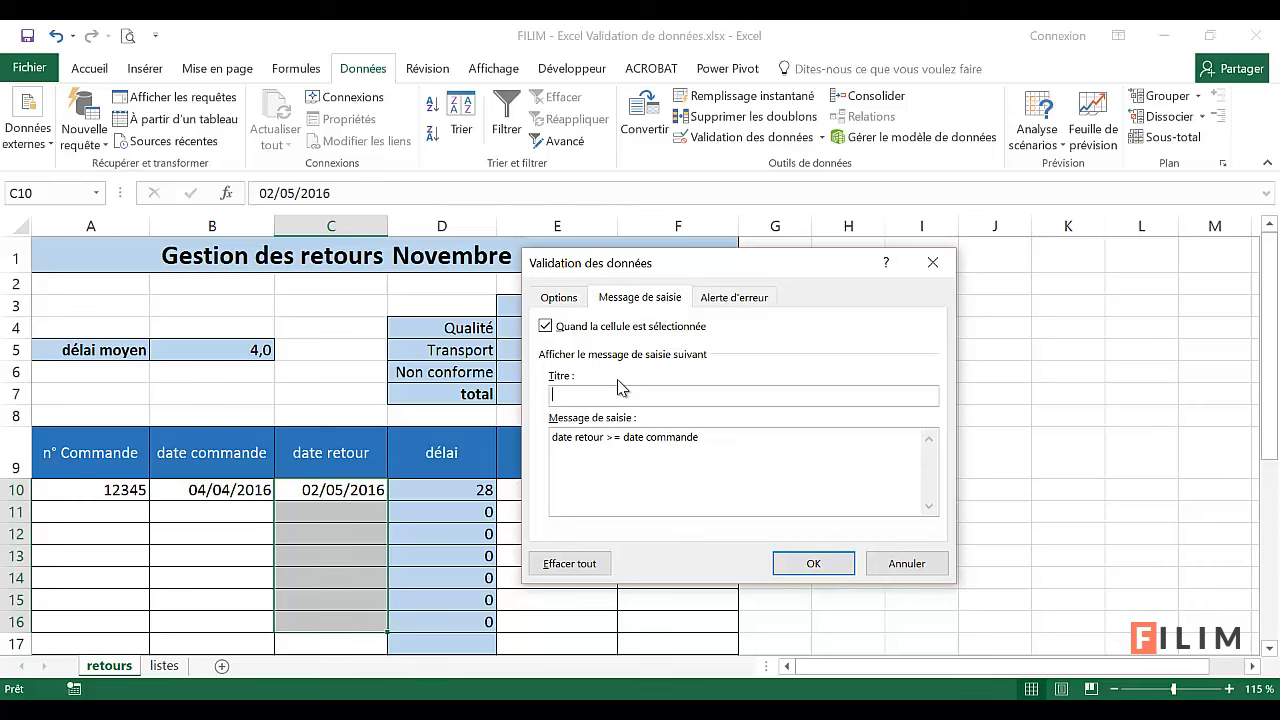
{"action": "type", "text": "condition"}
{"action": "type", "text": "obligation"}
{"action": "left_click", "coordinate": [790, 564]}
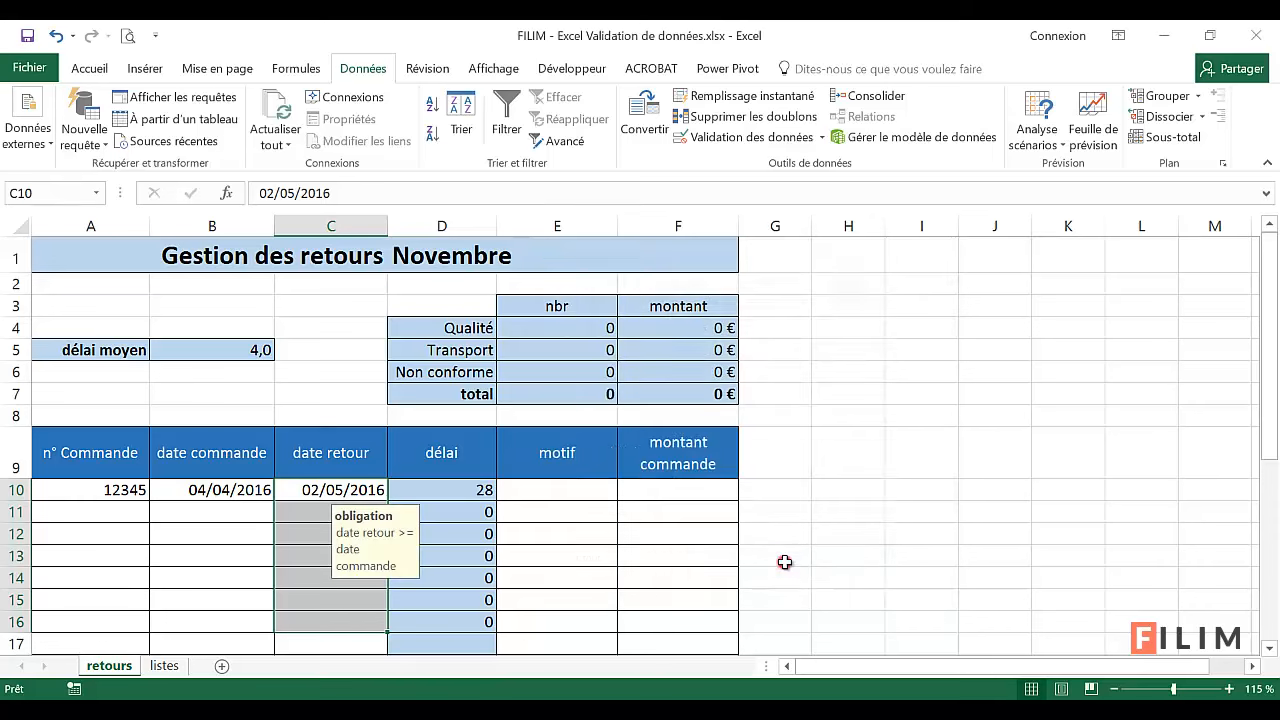
- Check the input message on the empty return date cells C12 and C11
{"action": "left_click", "coordinate": [478, 514]}
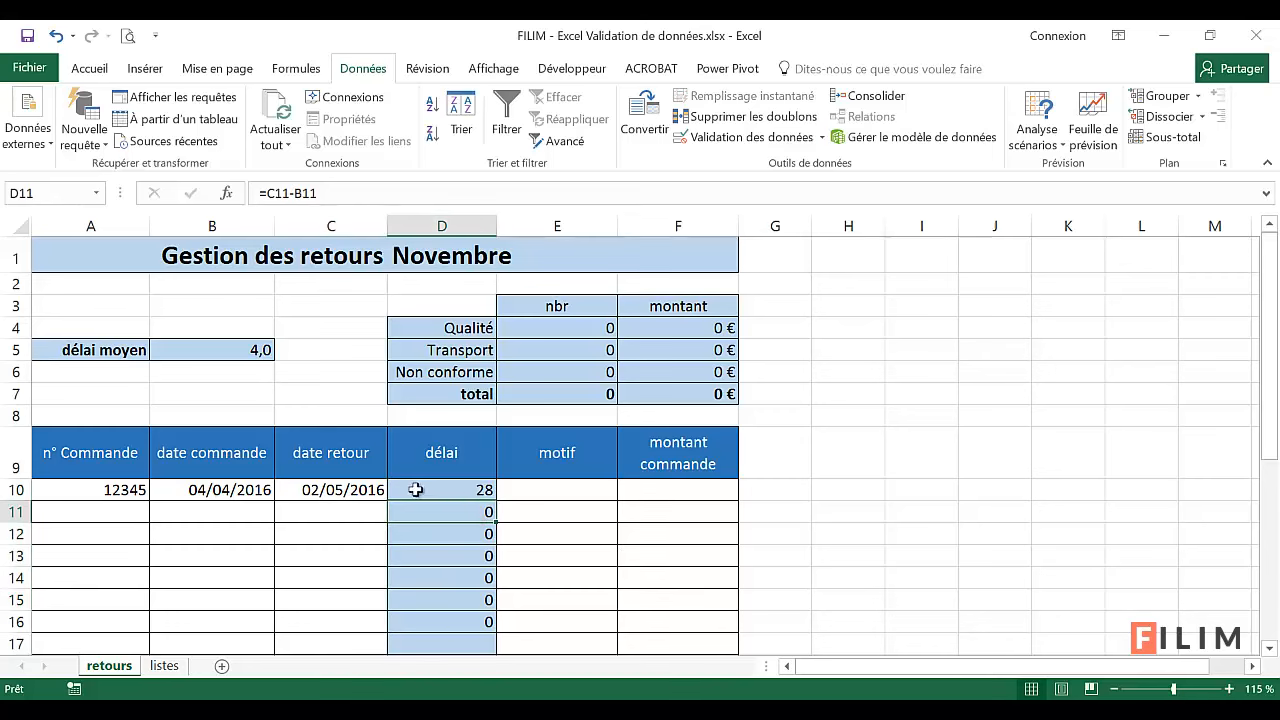
{"action": "left_click", "coordinate": [338, 533]}
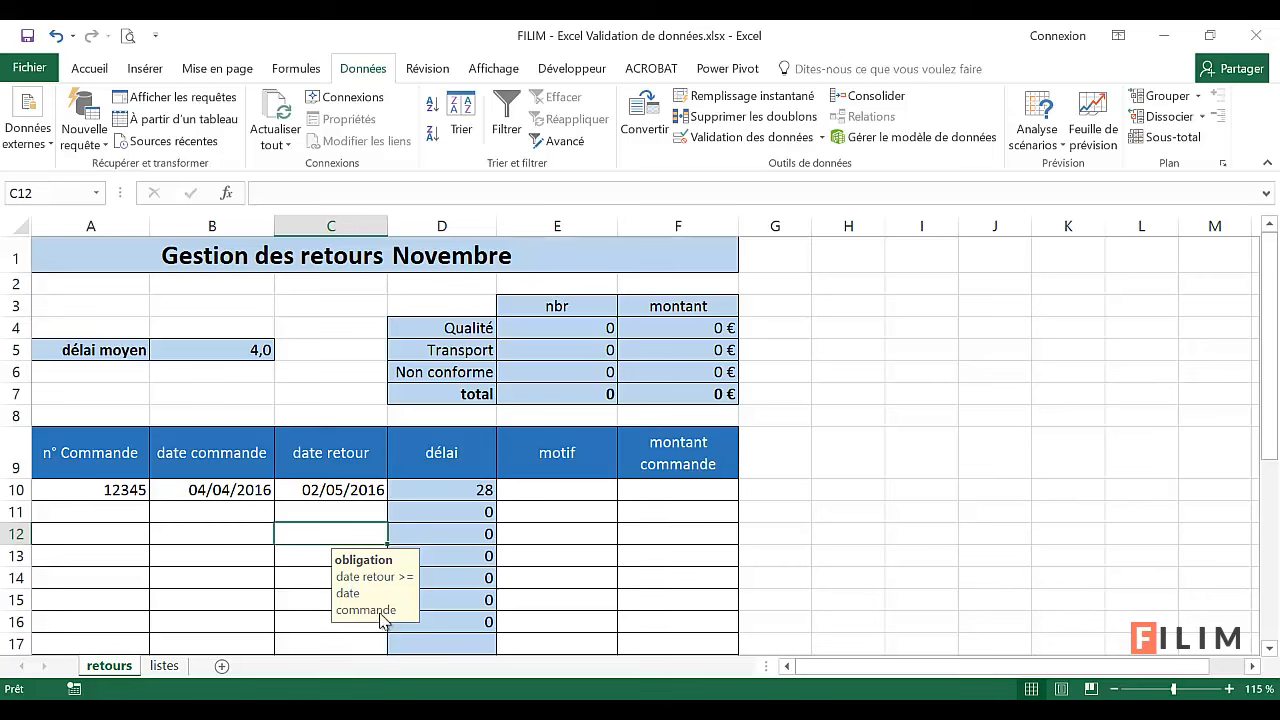
{"action": "left_click", "coordinate": [337, 514]}
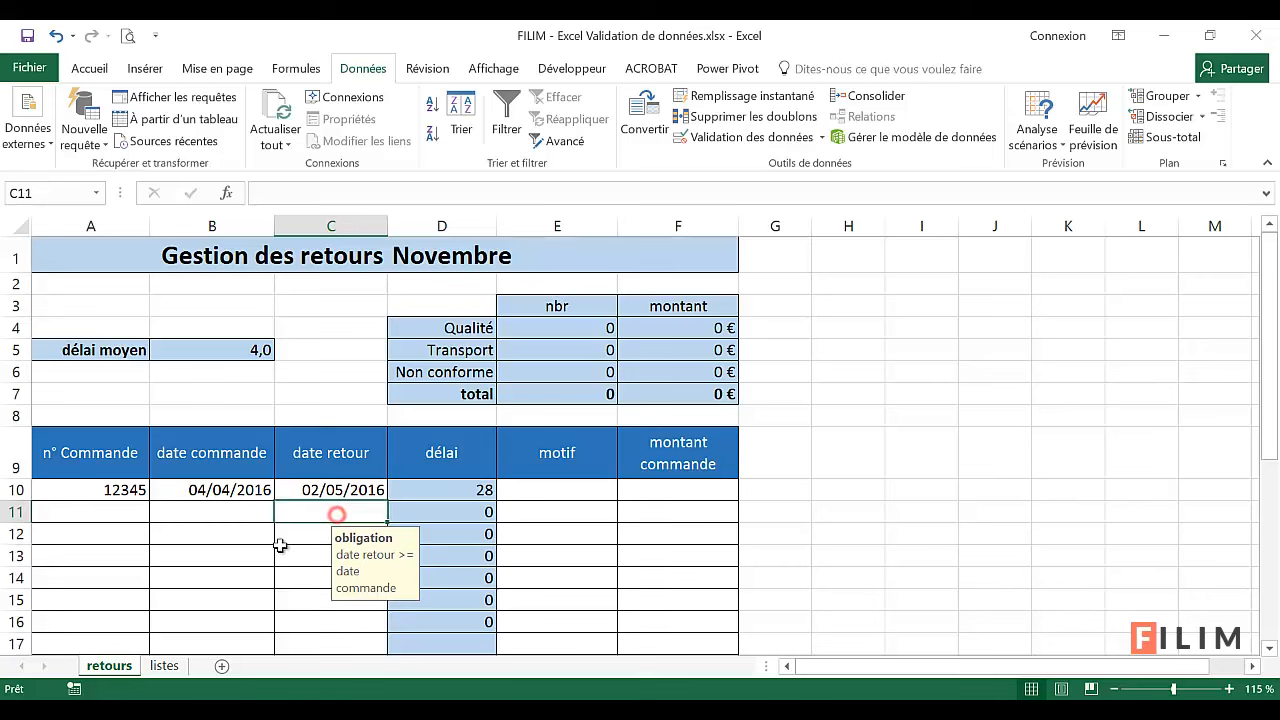
{"action": "left_click", "coordinate": [463, 492]}
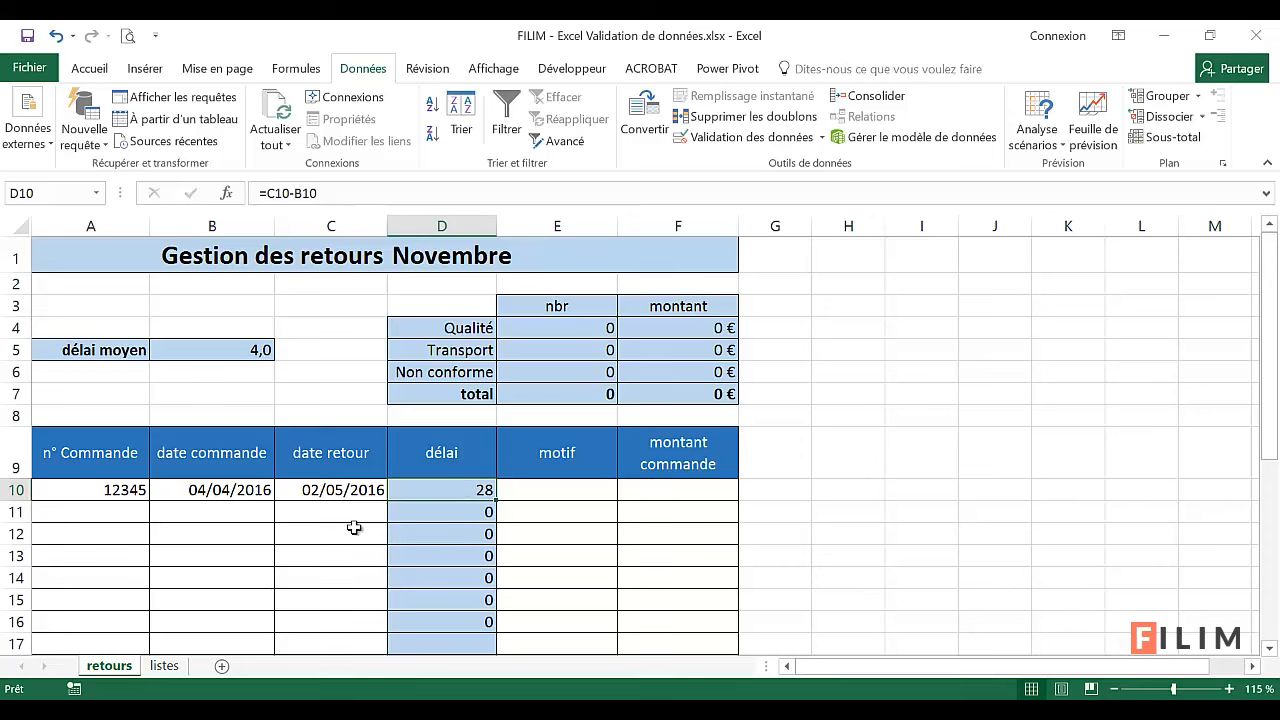
- Review the return reasons in A2:A4 of the listes sheet and go back to the retours sheet
{"action": "left_click", "coordinate": [578, 487]}
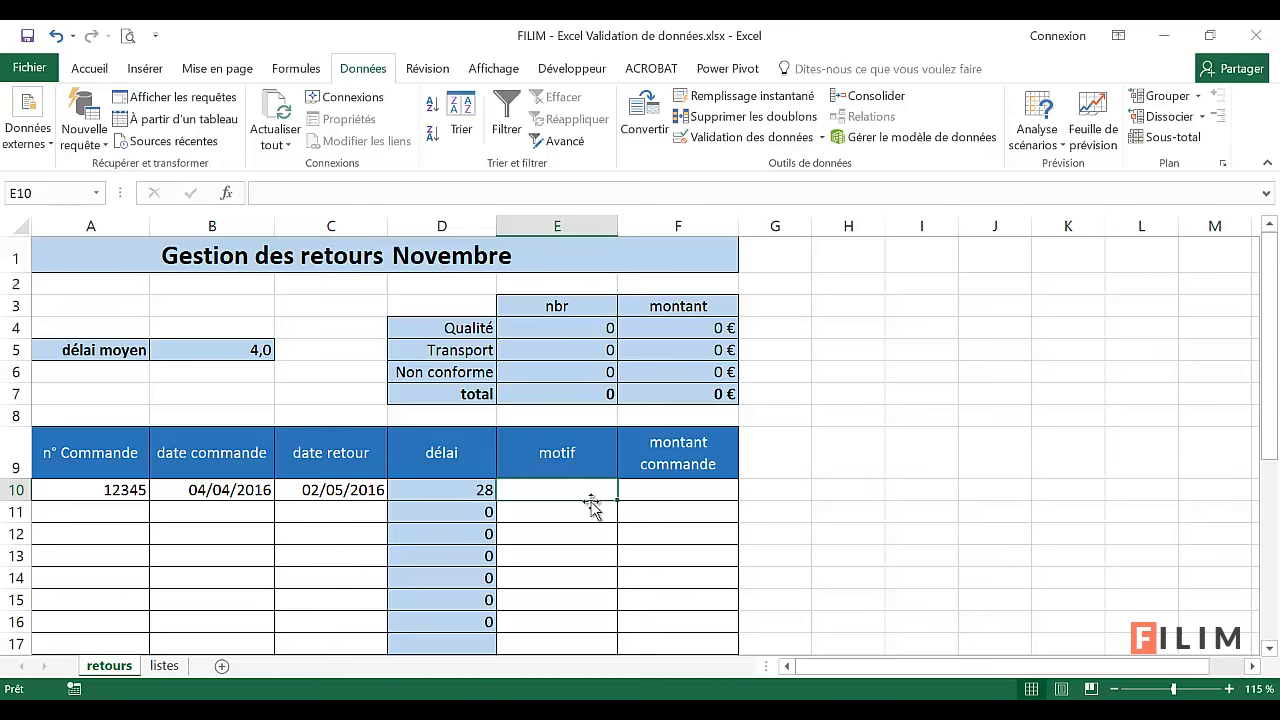
{"action": "left_click", "coordinate": [164, 665]}
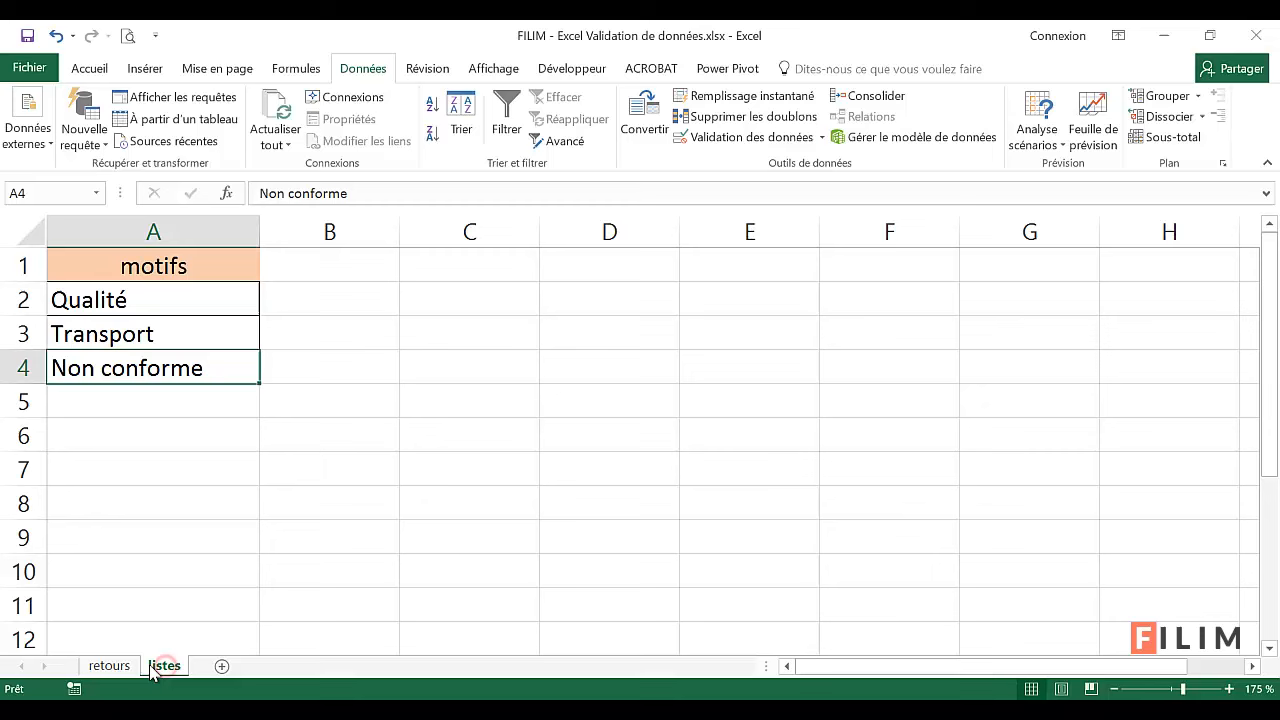
{"action": "left_click", "coordinate": [188, 296]}
{"action": "left_click", "coordinate": [168, 334]}
{"action": "left_click", "coordinate": [155, 372]}
{"action": "left_click", "coordinate": [115, 665]}
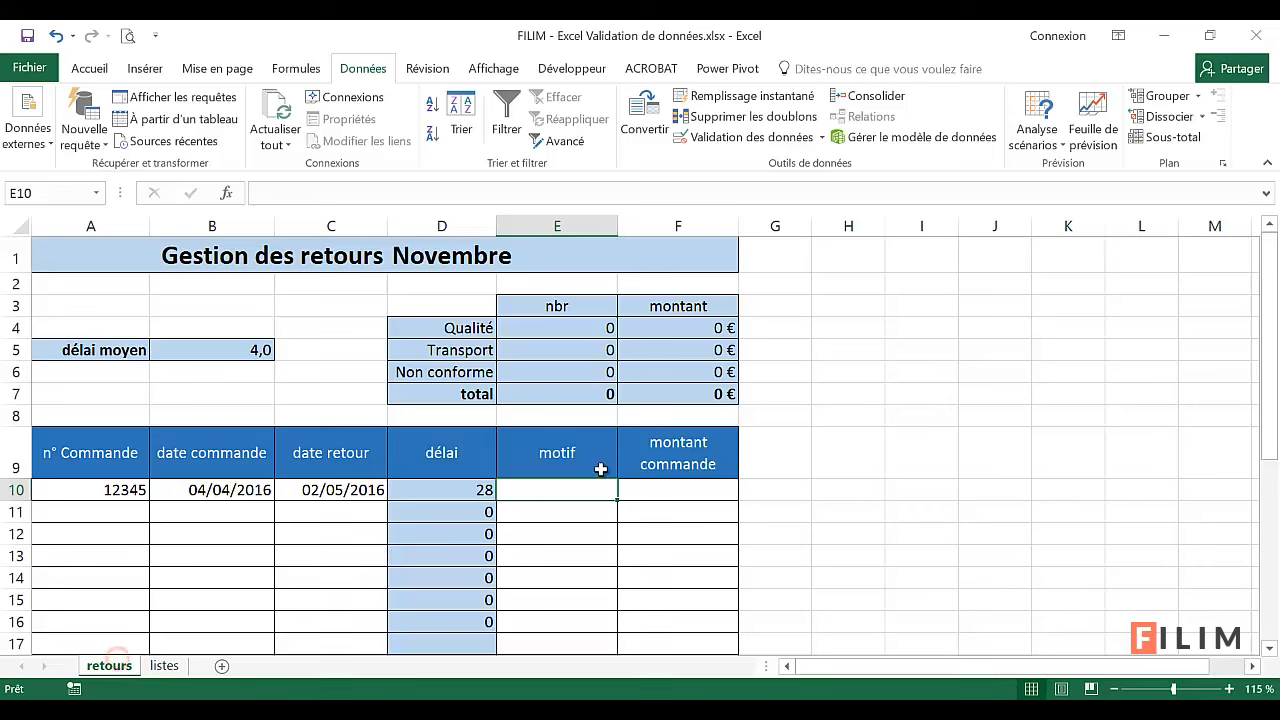
- Set the data validation of the motif cells E10:E16 to allow only a Liste
{"action": "left_click_drag", "start_coordinate": [591, 486], "coordinate": [554, 617]}
{"action": "left_click", "coordinate": [775, 140]}
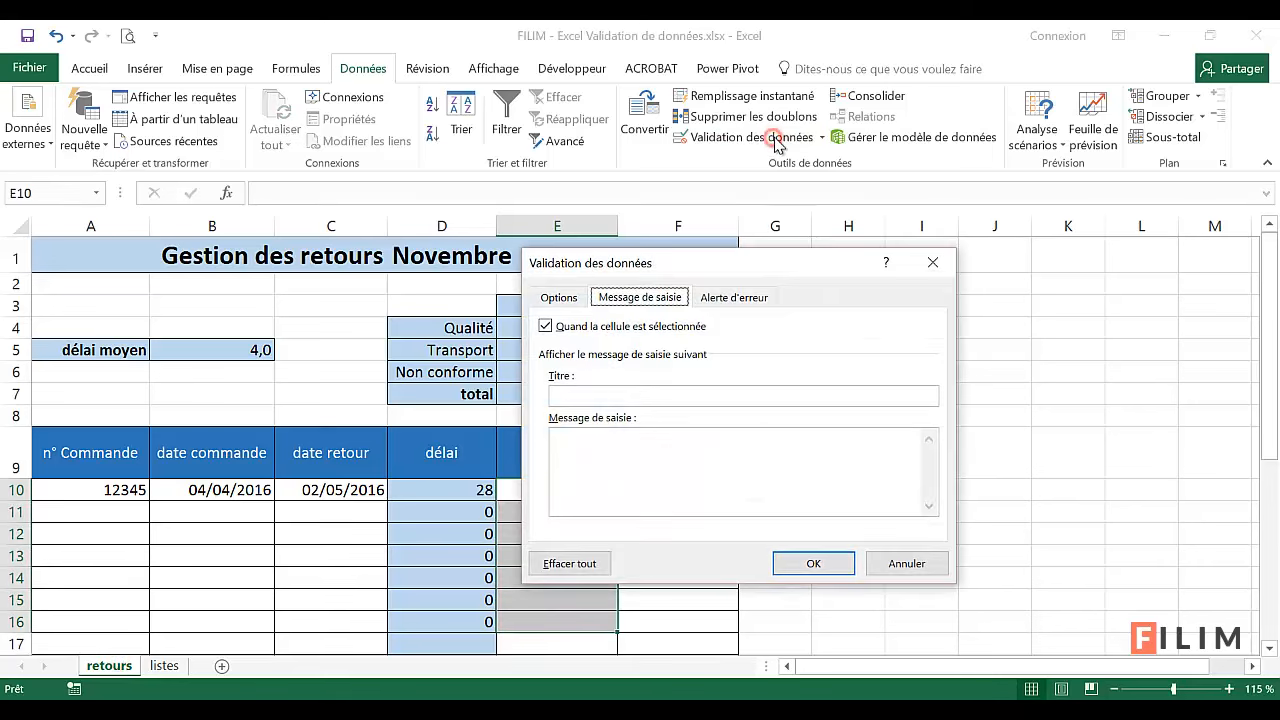
{"action": "left_click", "coordinate": [559, 298]}
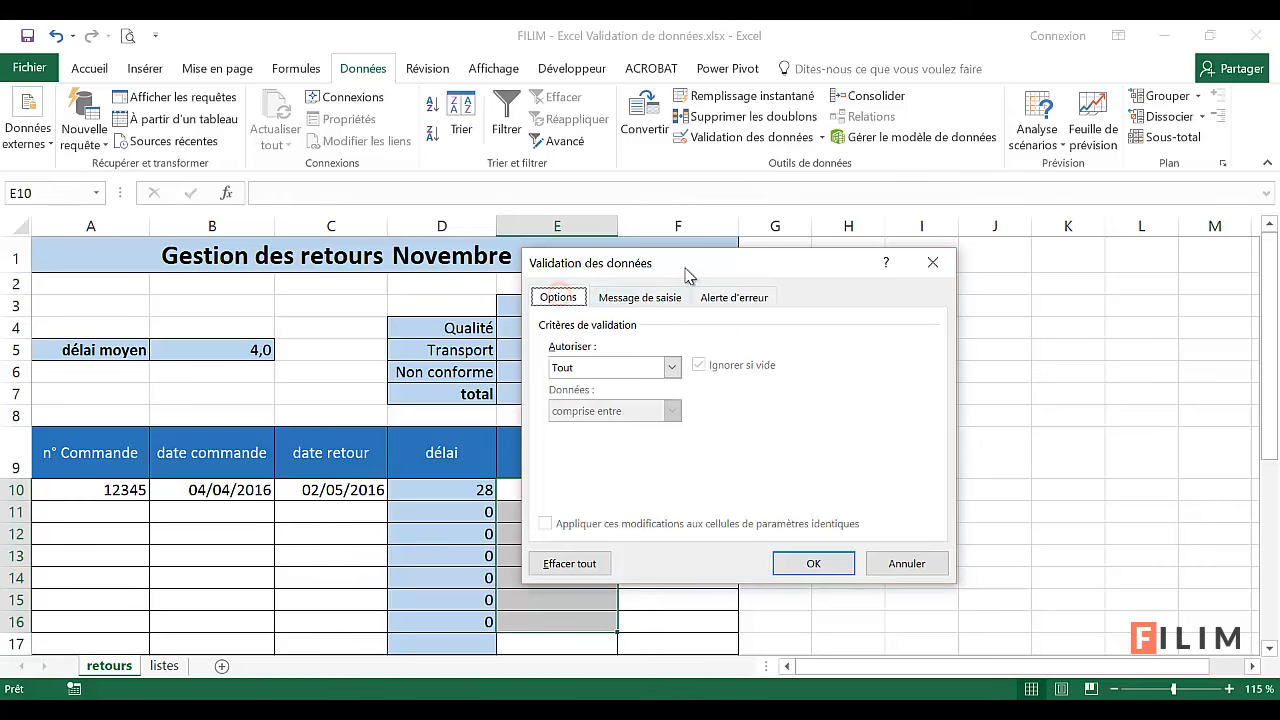
{"action": "left_click_drag", "start_coordinate": [690, 263], "coordinate": [856, 255]}
{"action": "left_click", "coordinate": [815, 360]}
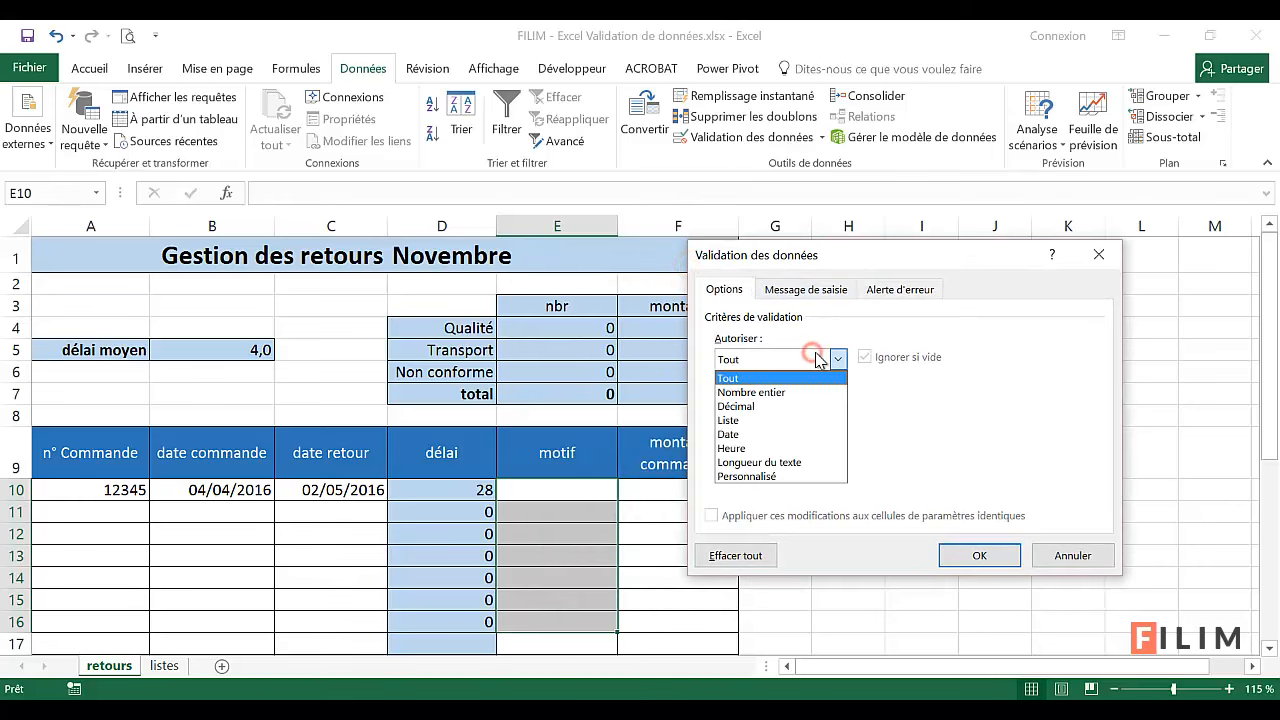
{"action": "left_click", "coordinate": [782, 421]}
- Use the range =listes!$A$2:$A$4 as the list source for the motif cells and apply the validation
{"action": "left_click", "coordinate": [750, 444]}
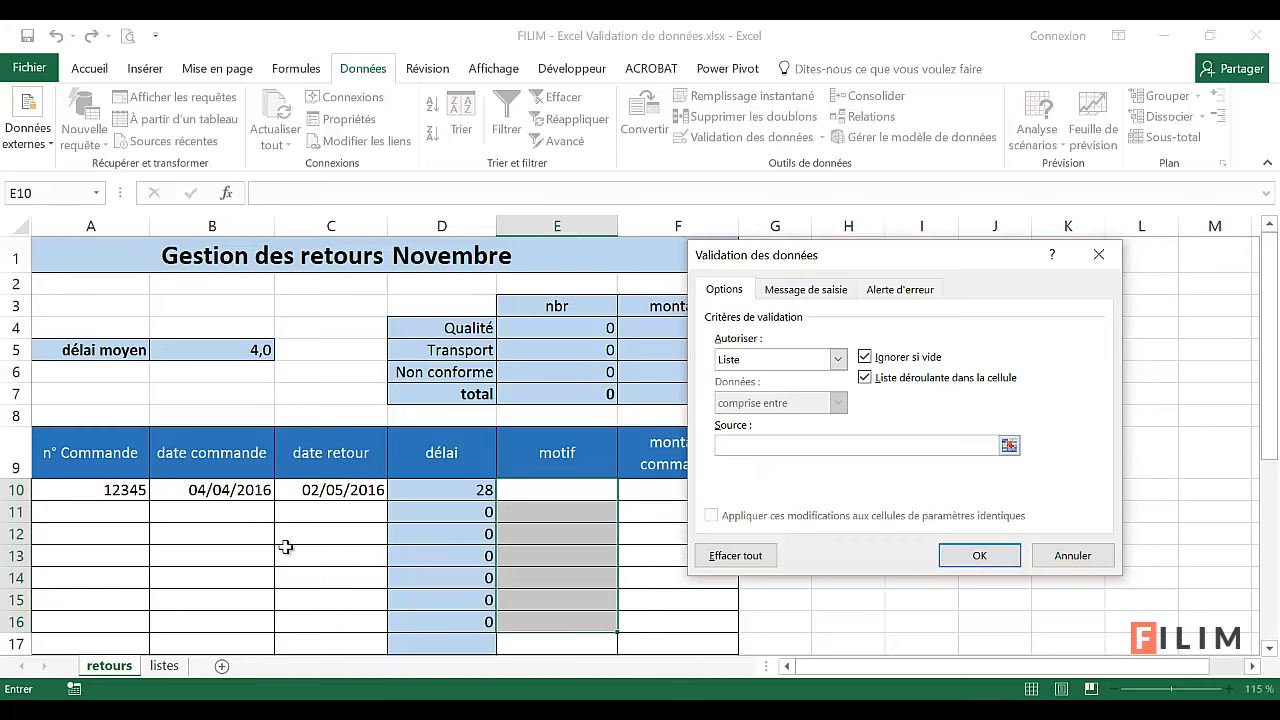
{"action": "left_click", "coordinate": [167, 670]}
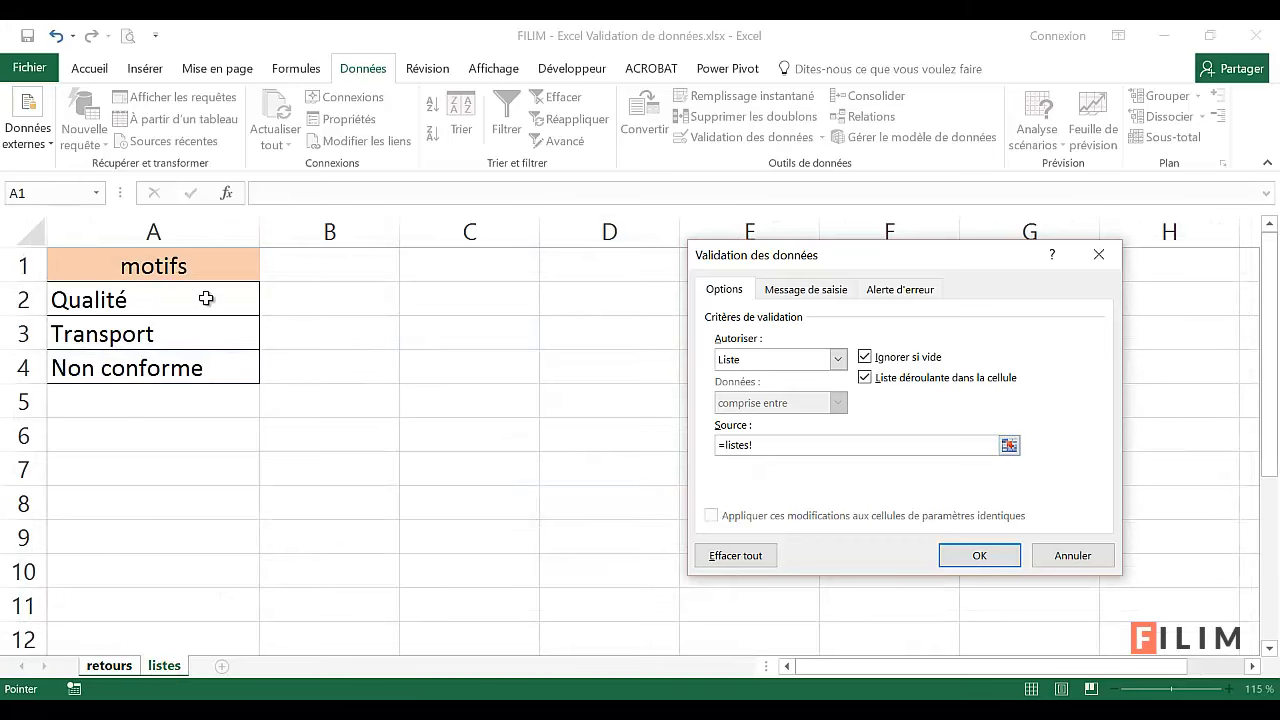
{"action": "left_click", "coordinate": [206, 300]}
{"action": "left_click_drag", "start_coordinate": [206, 300], "coordinate": [194, 369]}
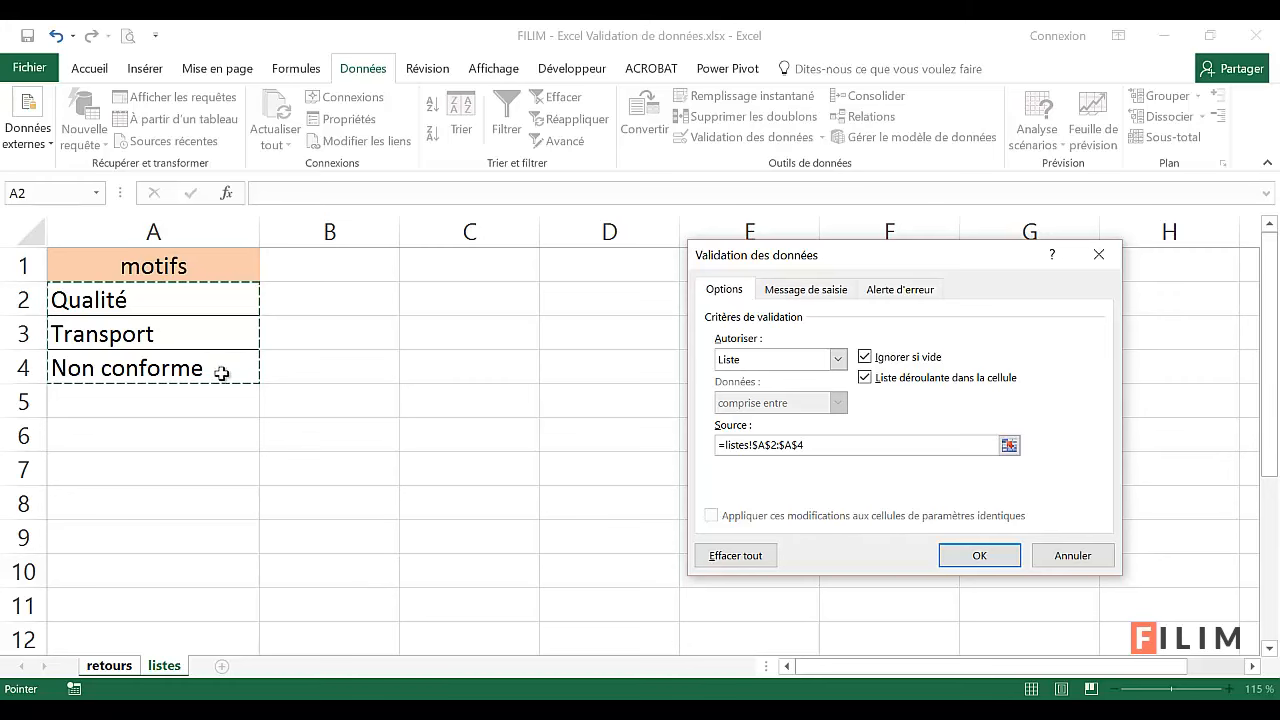
{"action": "left_click", "coordinate": [963, 558]}
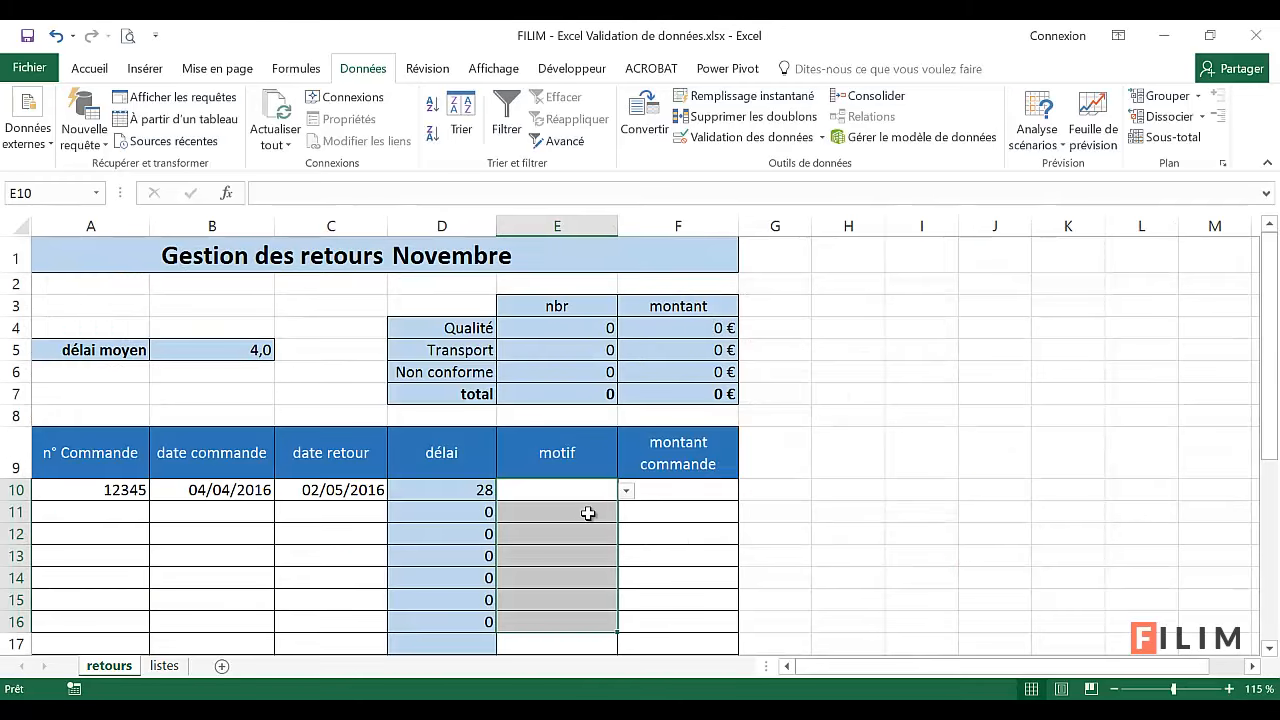
- Check the drop-down list of return reasons in the motif cells E10 and E12
{"action": "left_click", "coordinate": [589, 511]}
{"action": "left_click", "coordinate": [580, 534]}
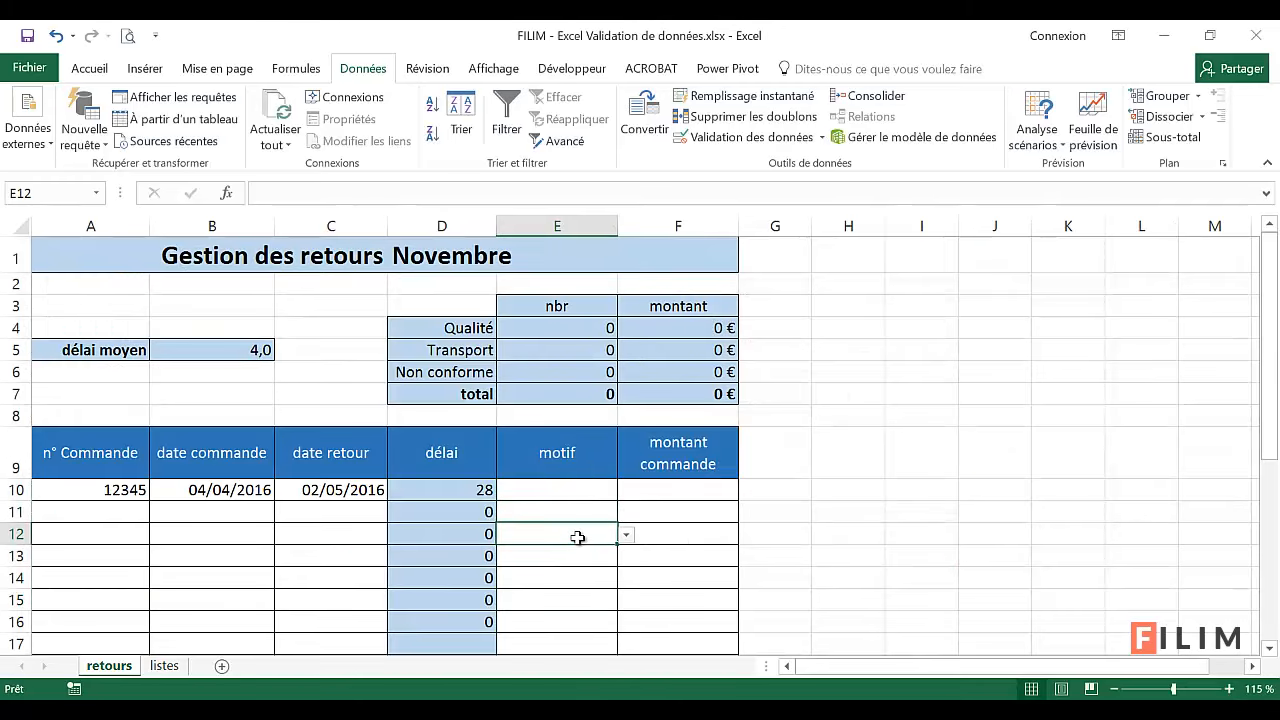
{"action": "left_click", "coordinate": [595, 490]}
{"action": "left_click", "coordinate": [626, 491]}
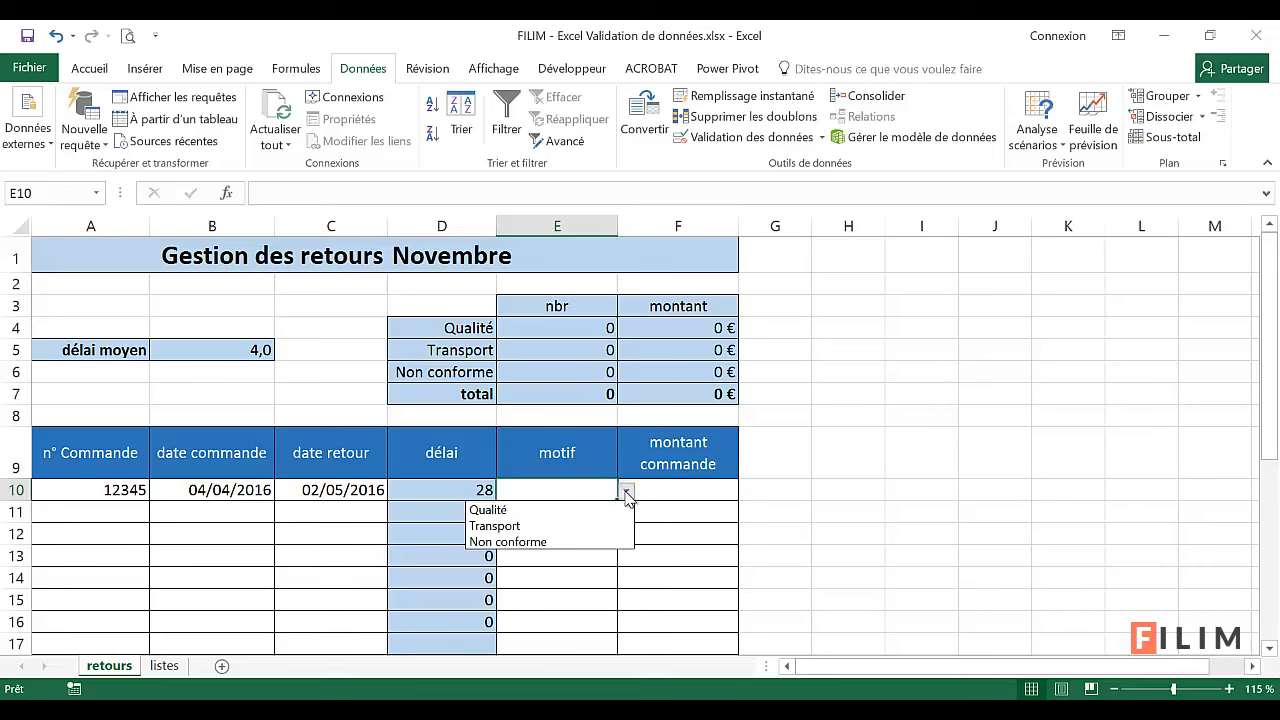
{"action": "left_click", "coordinate": [600, 489]}
{"action": "left_click", "coordinate": [580, 528]}
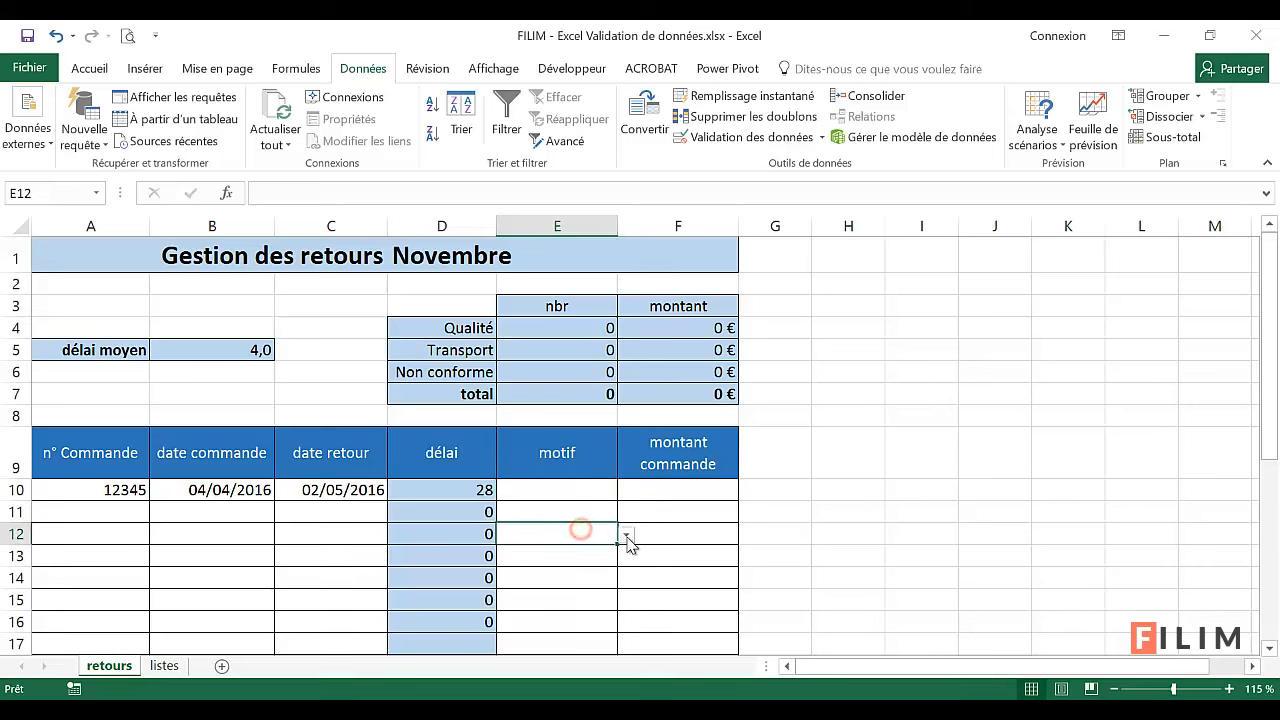
{"action": "left_click", "coordinate": [626, 537]}
- Choose Transport from the list as the return reason in cell E10
{"action": "left_click", "coordinate": [592, 490]}
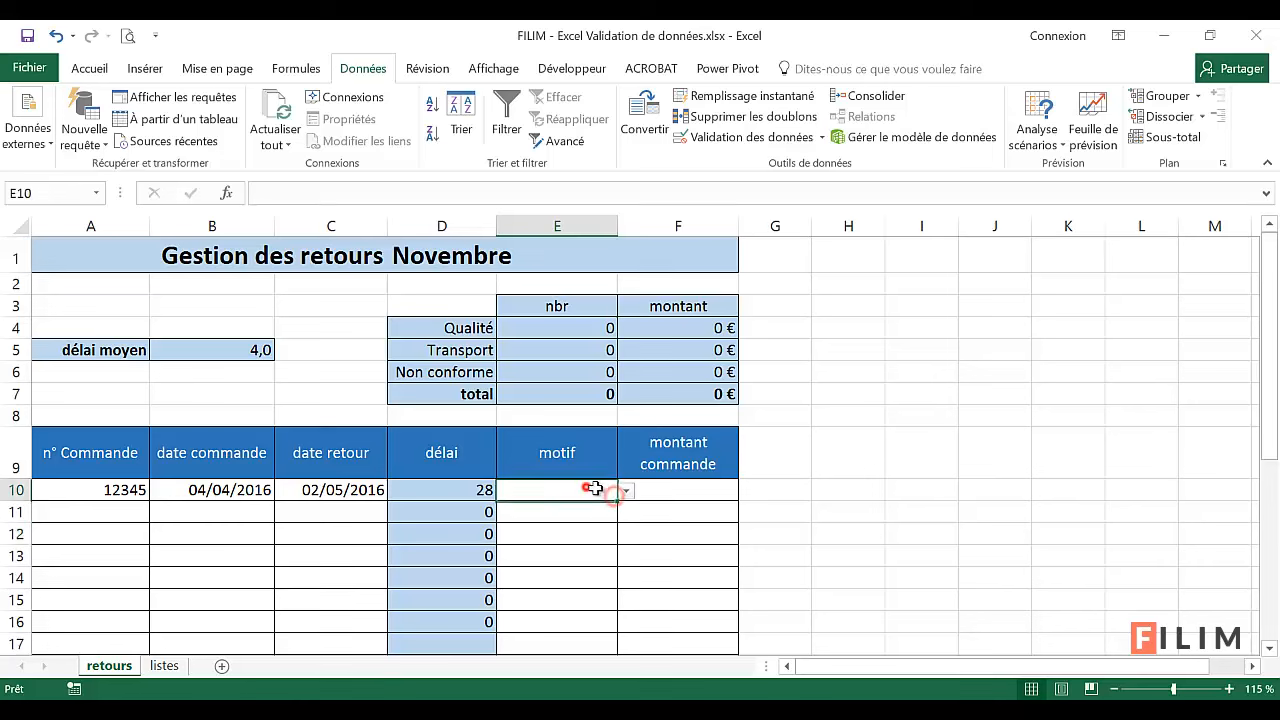
{"action": "left_click", "coordinate": [626, 490]}
{"action": "left_click", "coordinate": [552, 524]}
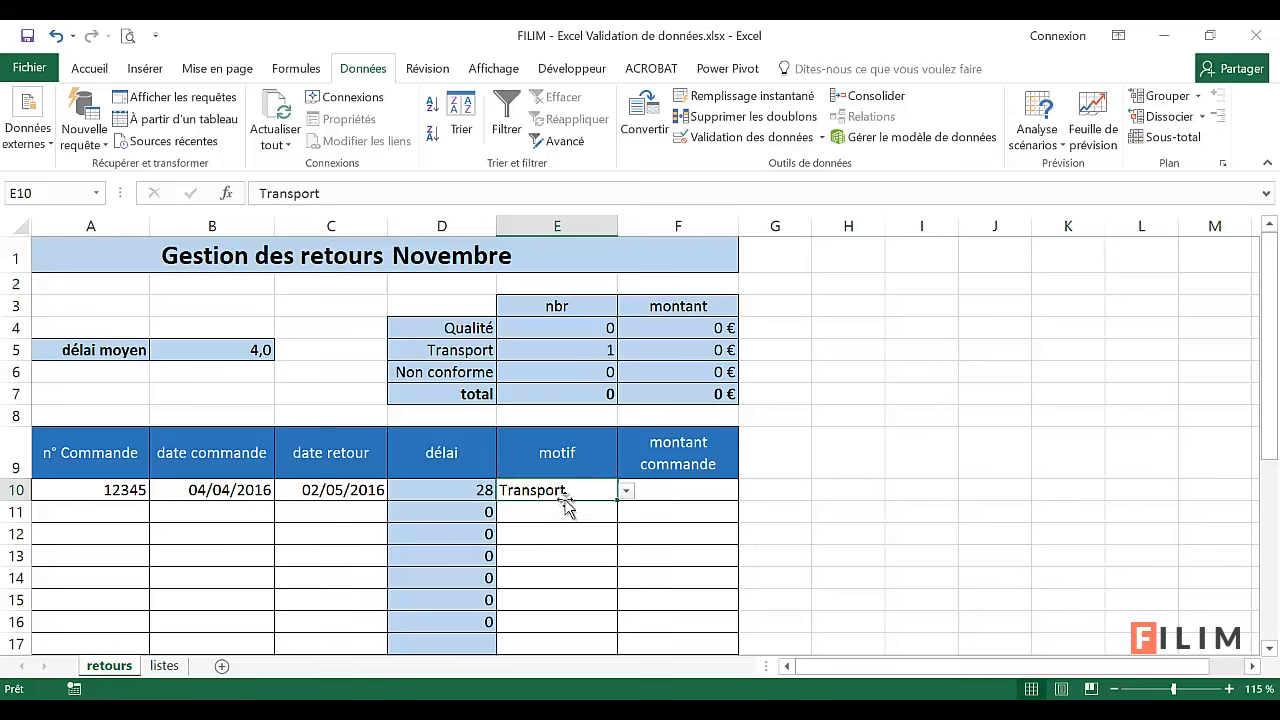
- Try to enter the unlisted spelling "qualite" in cell E10 to test the list rule, and cancel the entry
{"action": "type", "text": "qualite"}
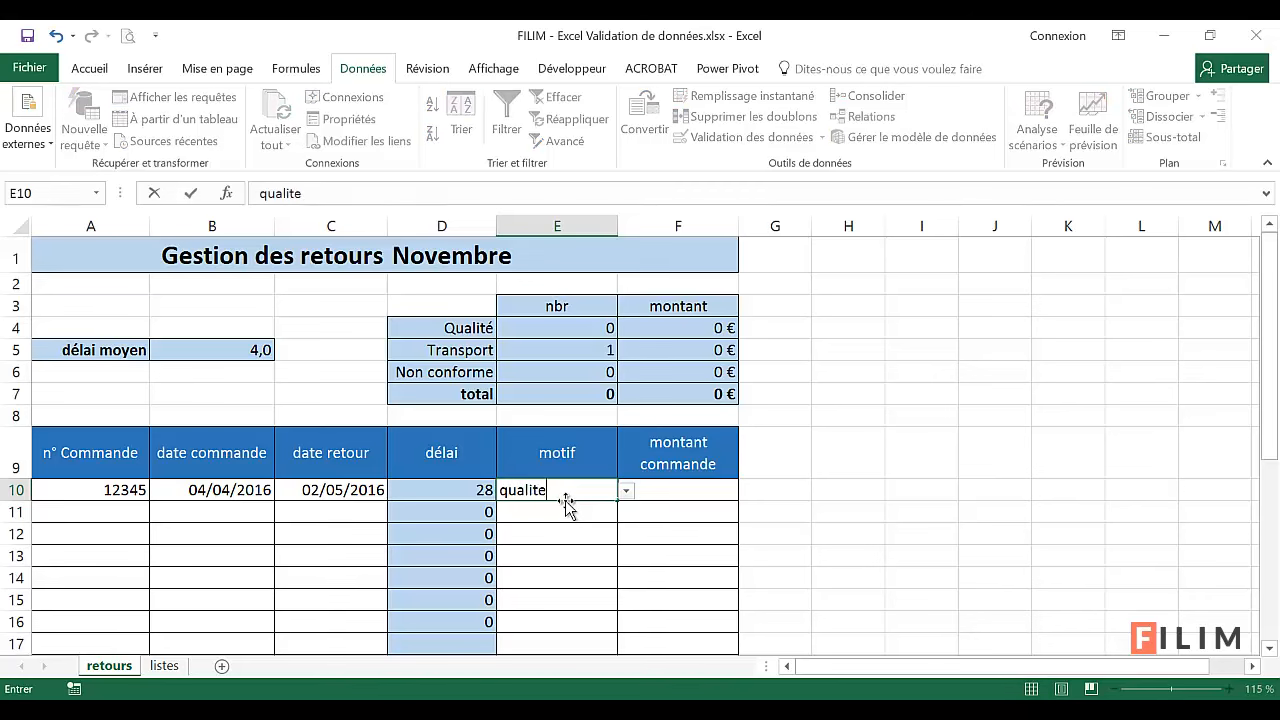
{"action": "key", "text": "Return"}
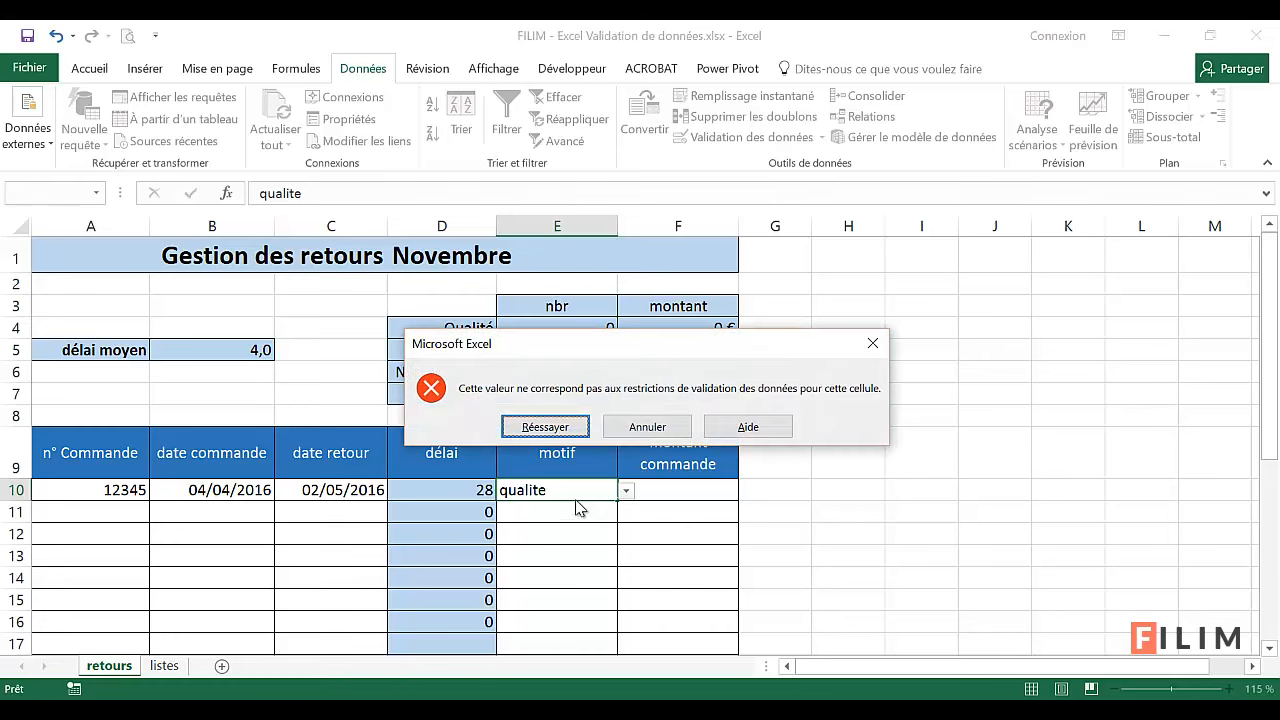
{"action": "left_click", "coordinate": [647, 427]}
- Choose Qualité from the list as the return reason in cell E10, and reopen the list of reasons
{"action": "left_click", "coordinate": [626, 490]}
{"action": "left_click", "coordinate": [584, 512]}
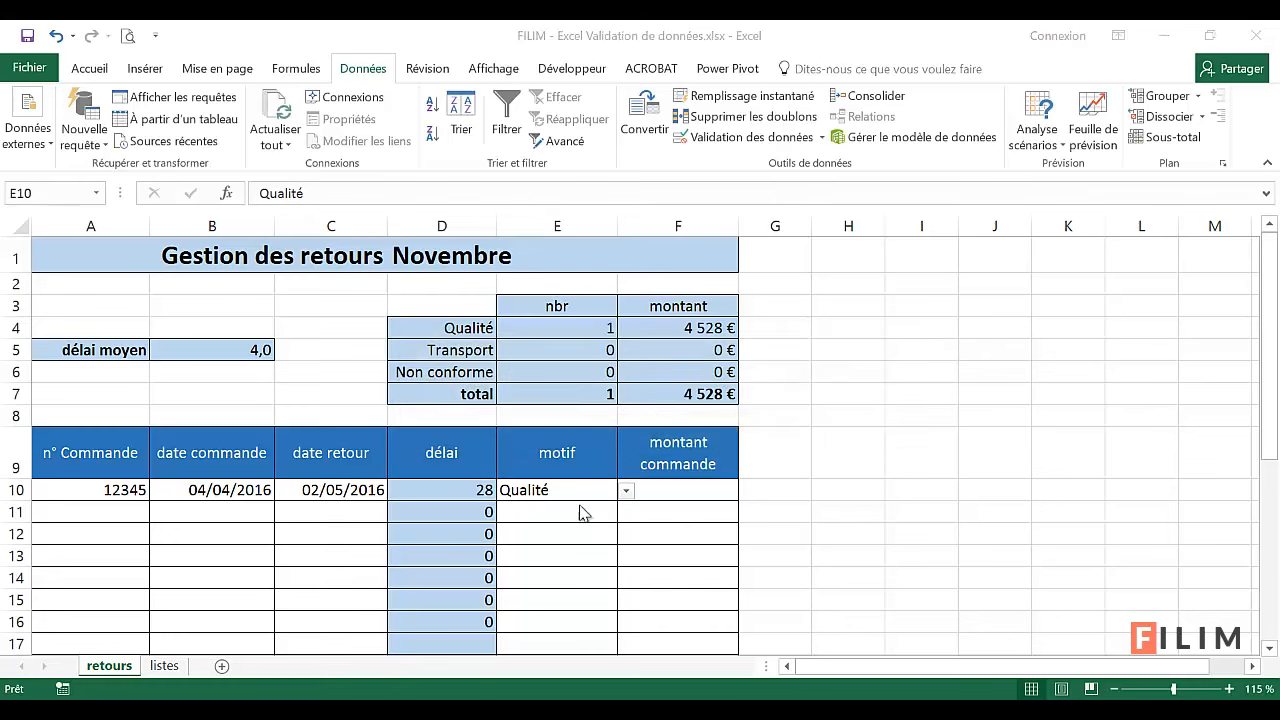
{"action": "left_click", "coordinate": [626, 490]}
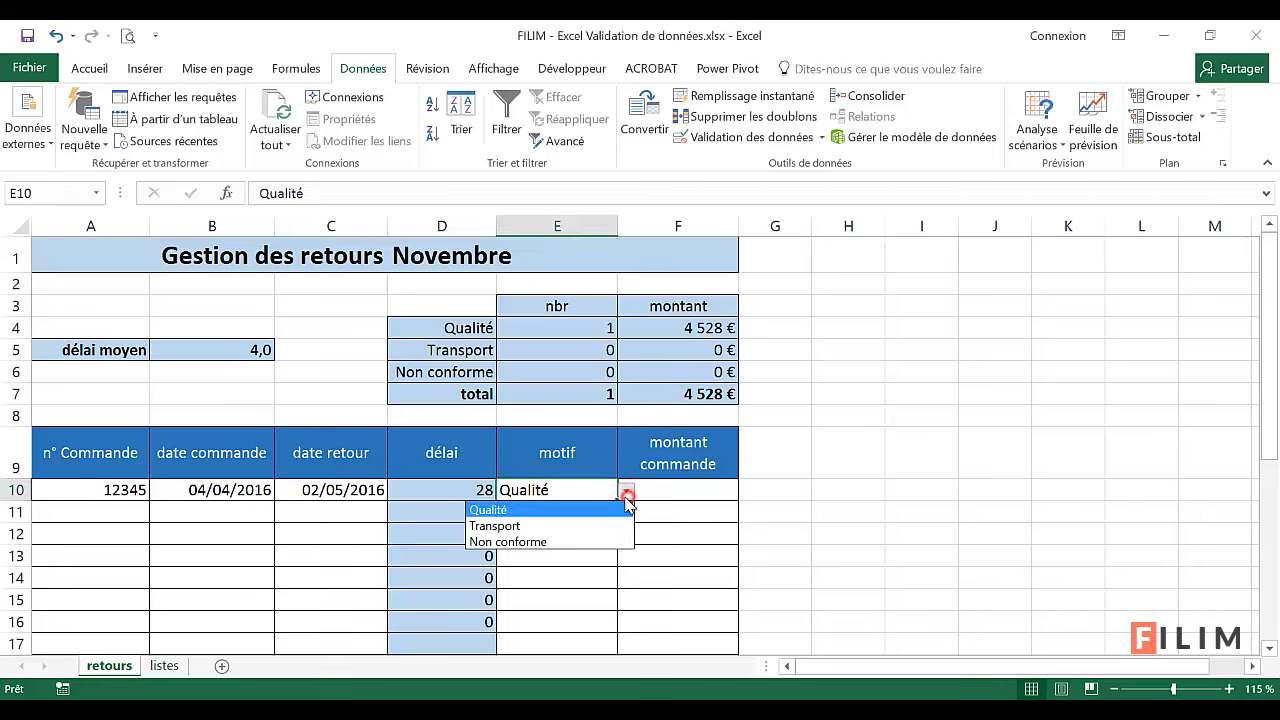
- Choose the return reasons from the motif lists: Qualité in E10, Transport in E11 and Non conforme in E12
{"action": "left_click", "coordinate": [533, 510]}
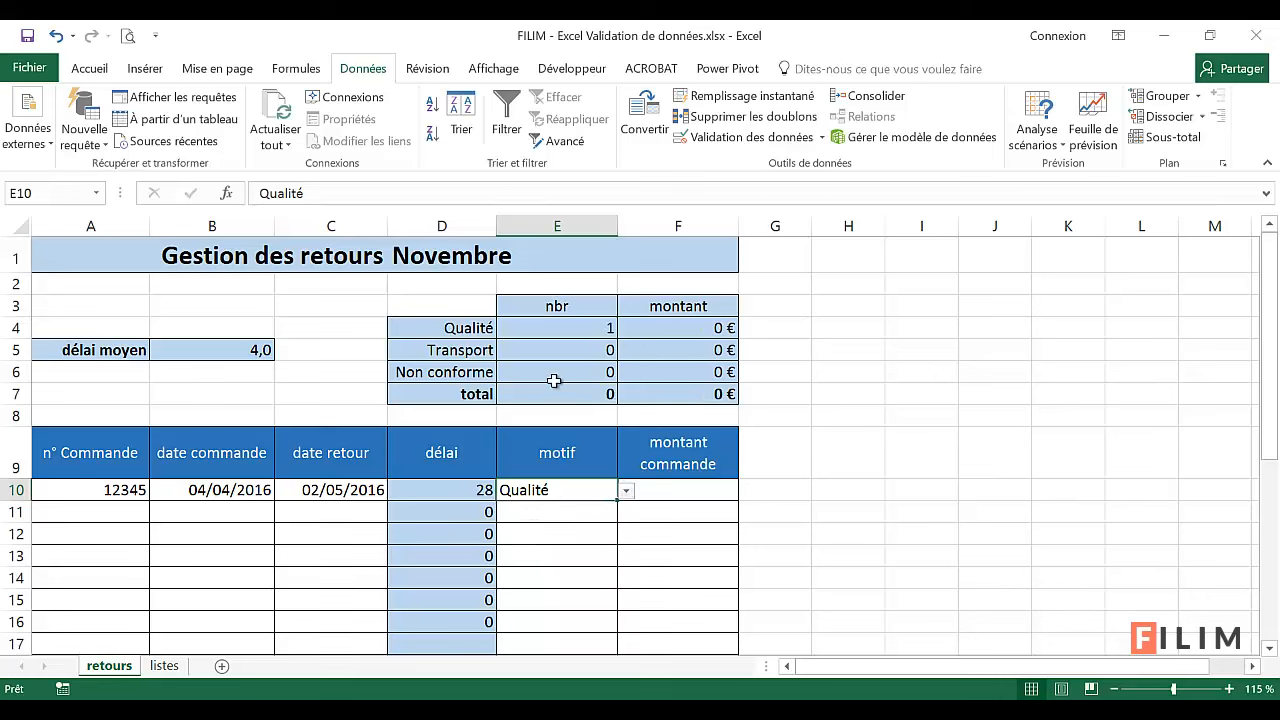
{"action": "left_click_drag", "start_coordinate": [554, 322], "coordinate": [608, 372]}
{"action": "left_click", "coordinate": [567, 508]}
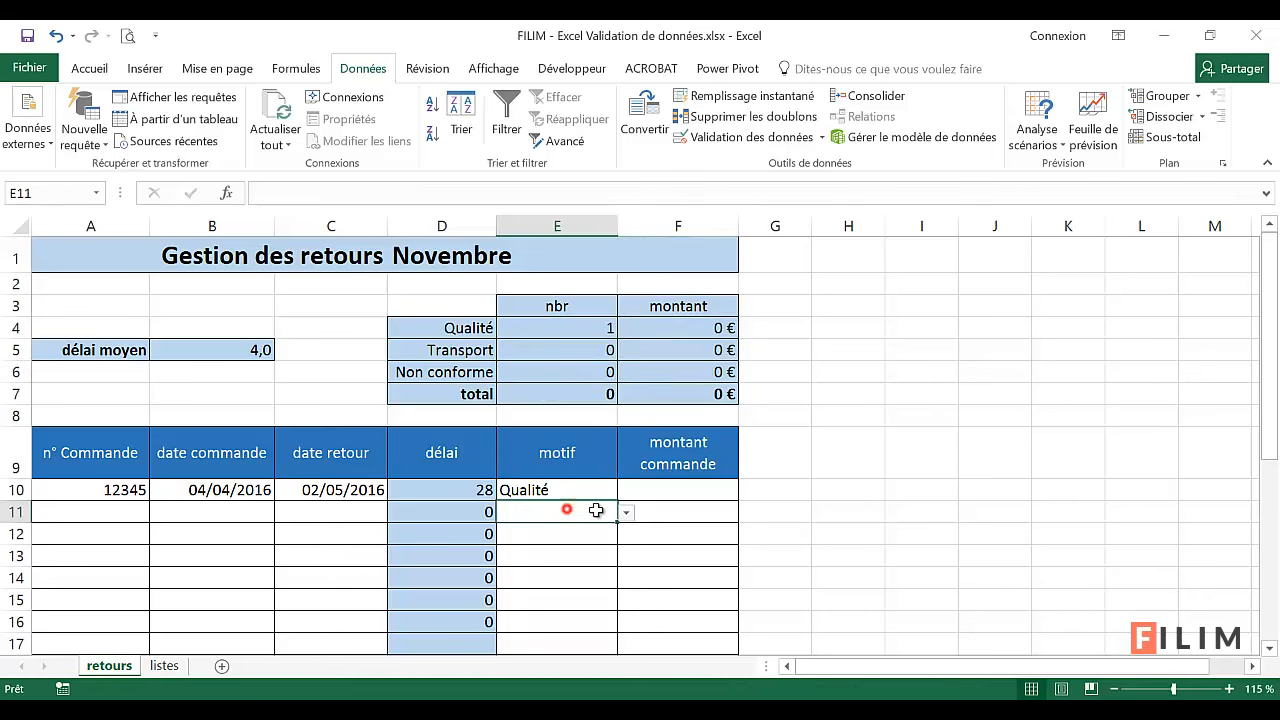
{"action": "left_click", "coordinate": [626, 512]}
{"action": "left_click", "coordinate": [556, 548]}
{"action": "left_click", "coordinate": [566, 536]}
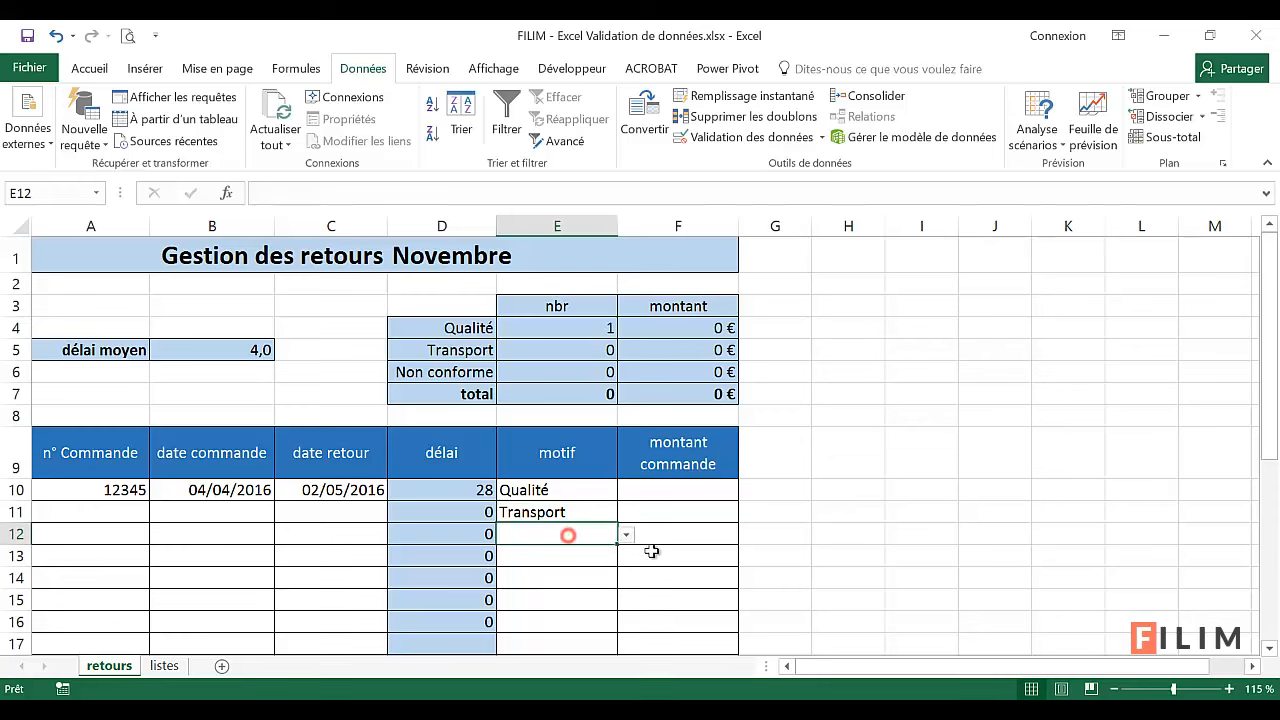
{"action": "left_click", "coordinate": [626, 534]}
{"action": "left_click", "coordinate": [551, 581]}
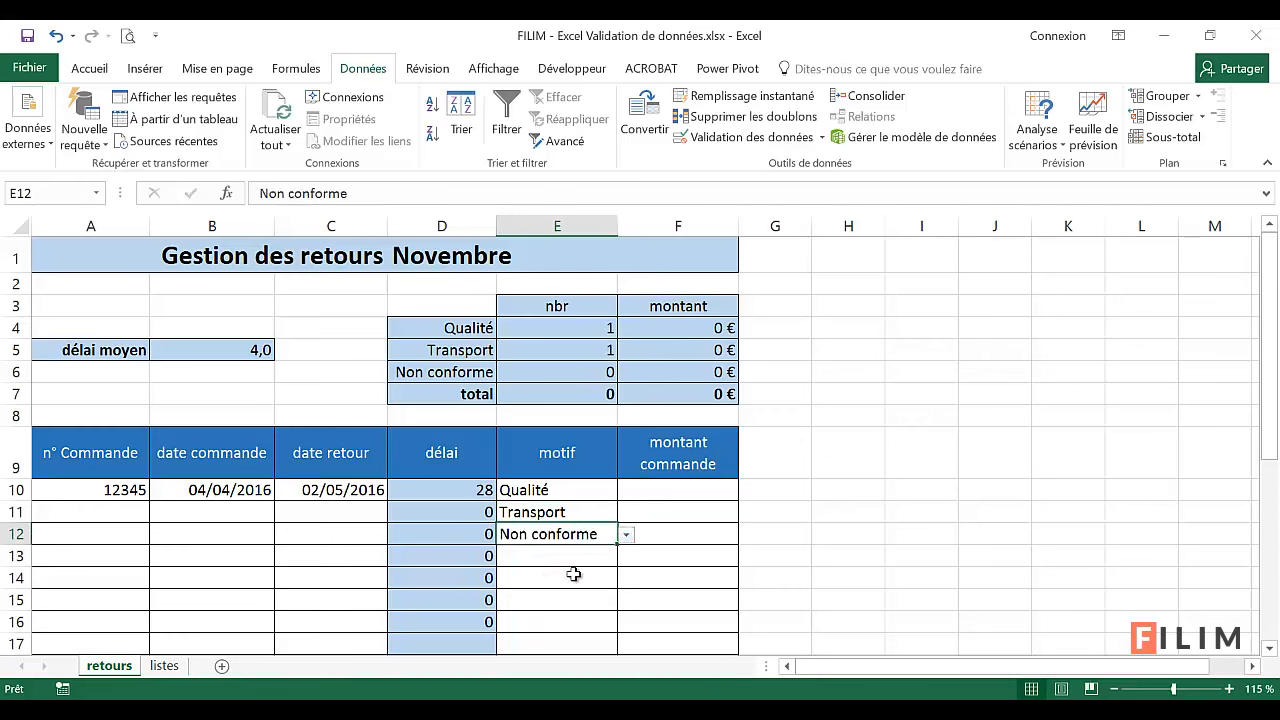
- Restrict the order amounts in F10:F16 to whole numbers greater than or equal to a minimum of 0
{"action": "left_click", "coordinate": [663, 489]}
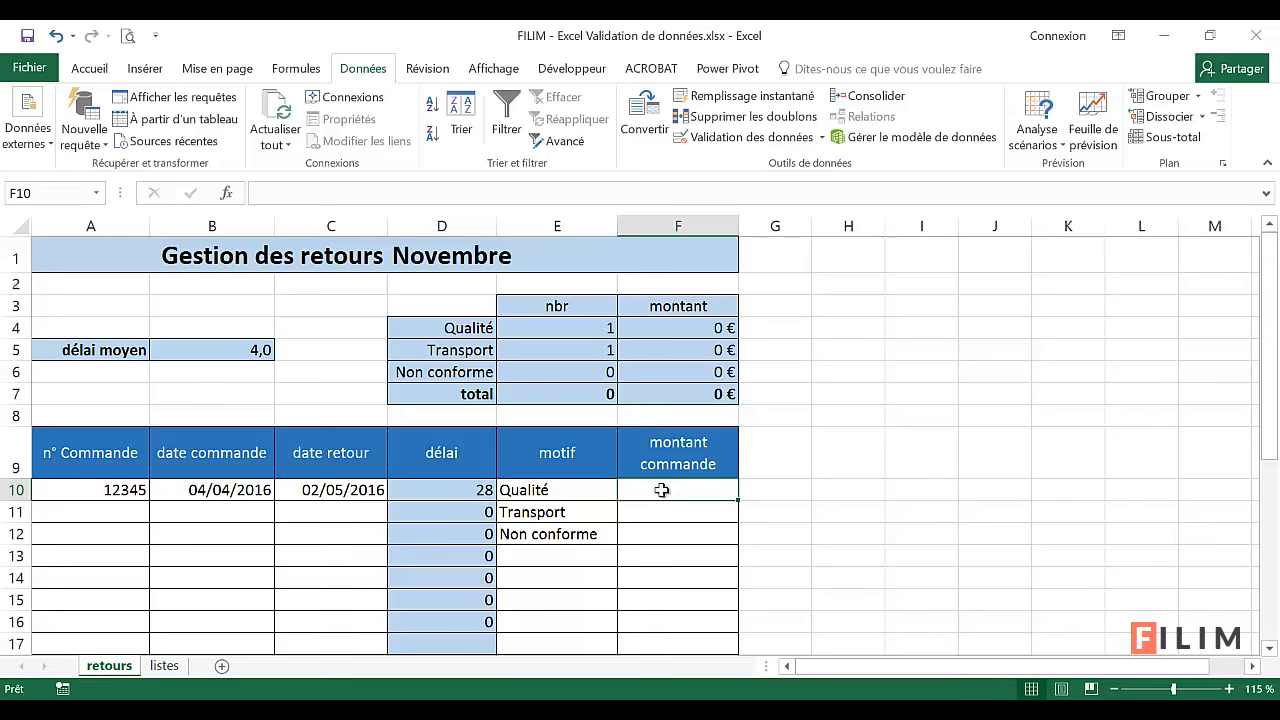
{"action": "left_click_drag", "start_coordinate": [651, 489], "coordinate": [663, 618]}
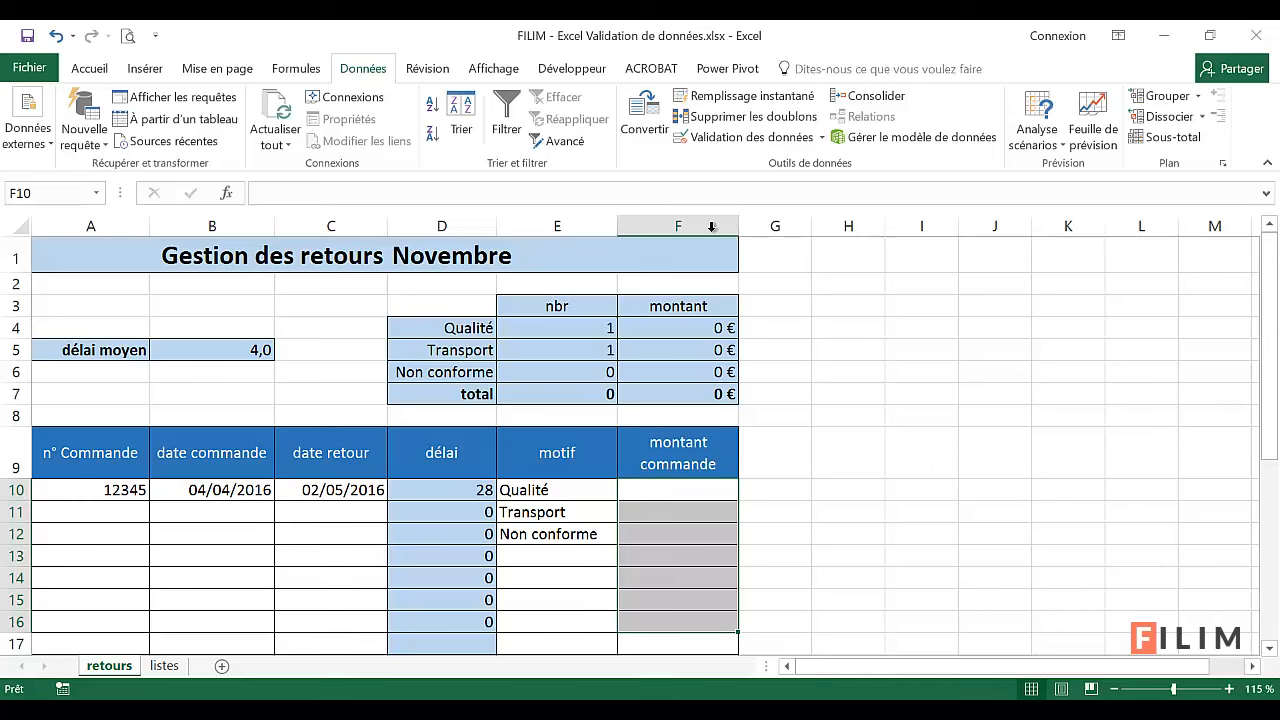
{"action": "left_click", "coordinate": [745, 137]}
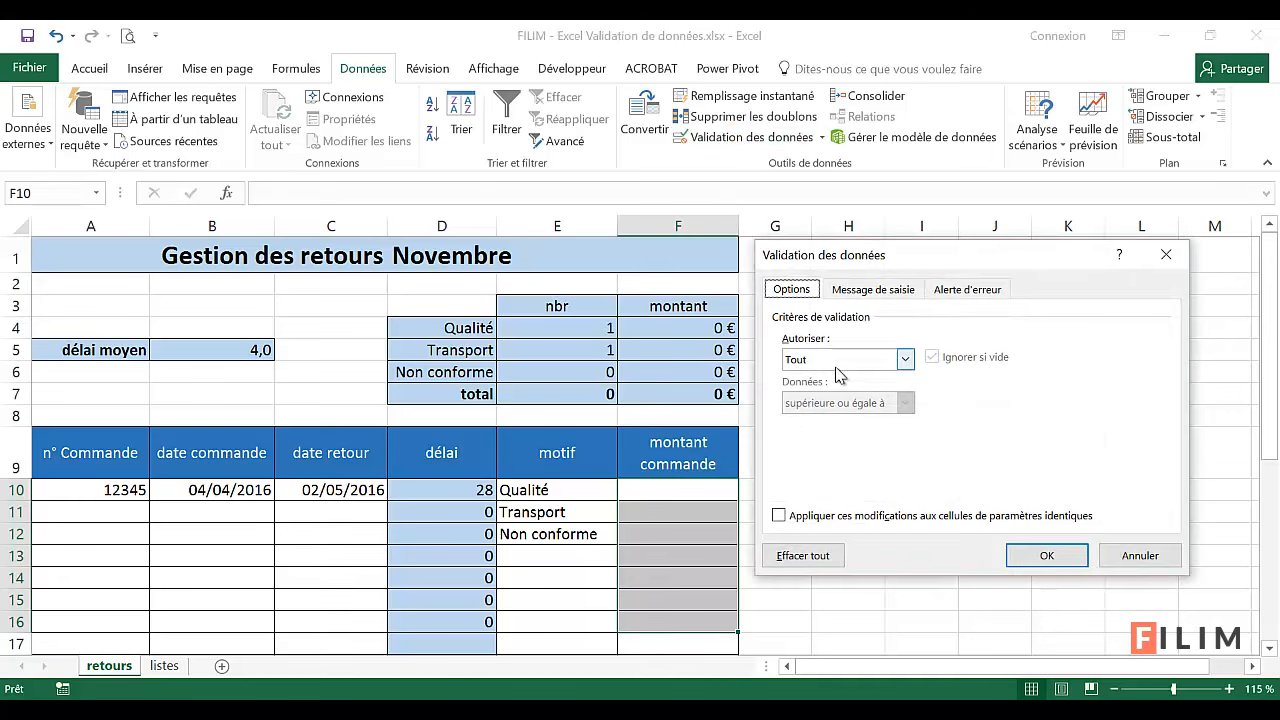
{"action": "left_click", "coordinate": [905, 359]}
{"action": "left_click", "coordinate": [838, 394]}
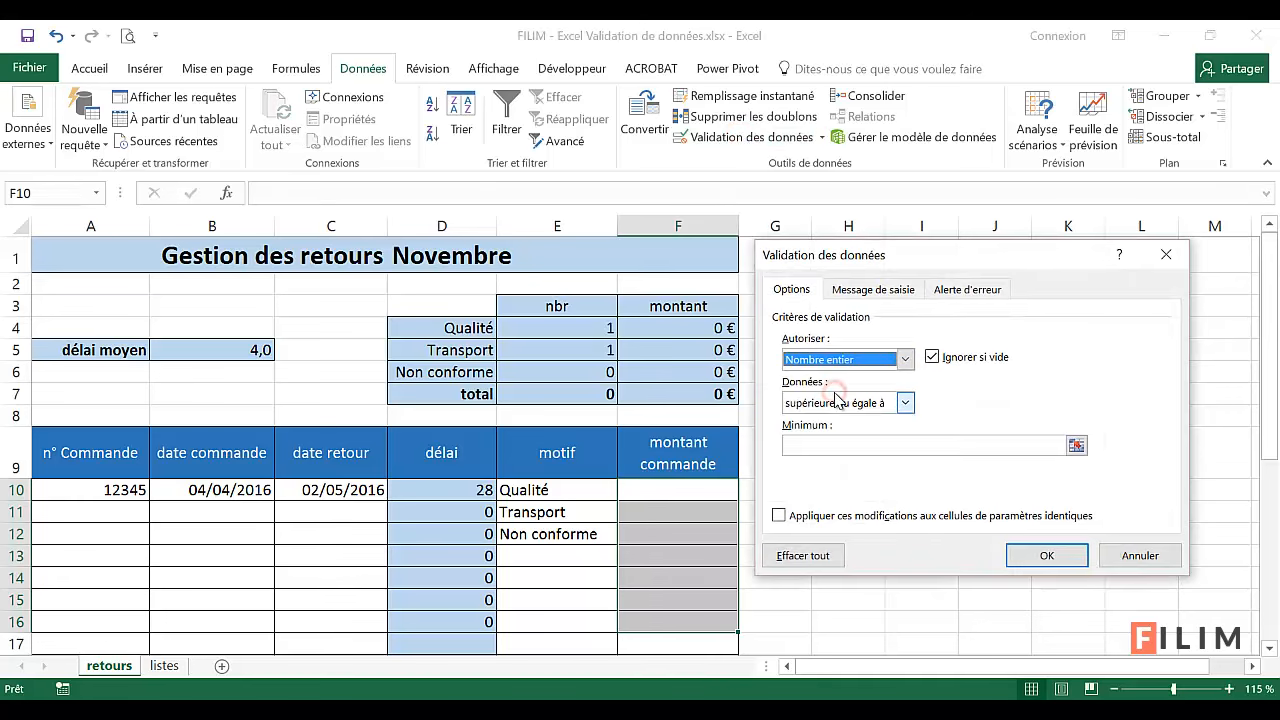
{"action": "left_click", "coordinate": [825, 446]}
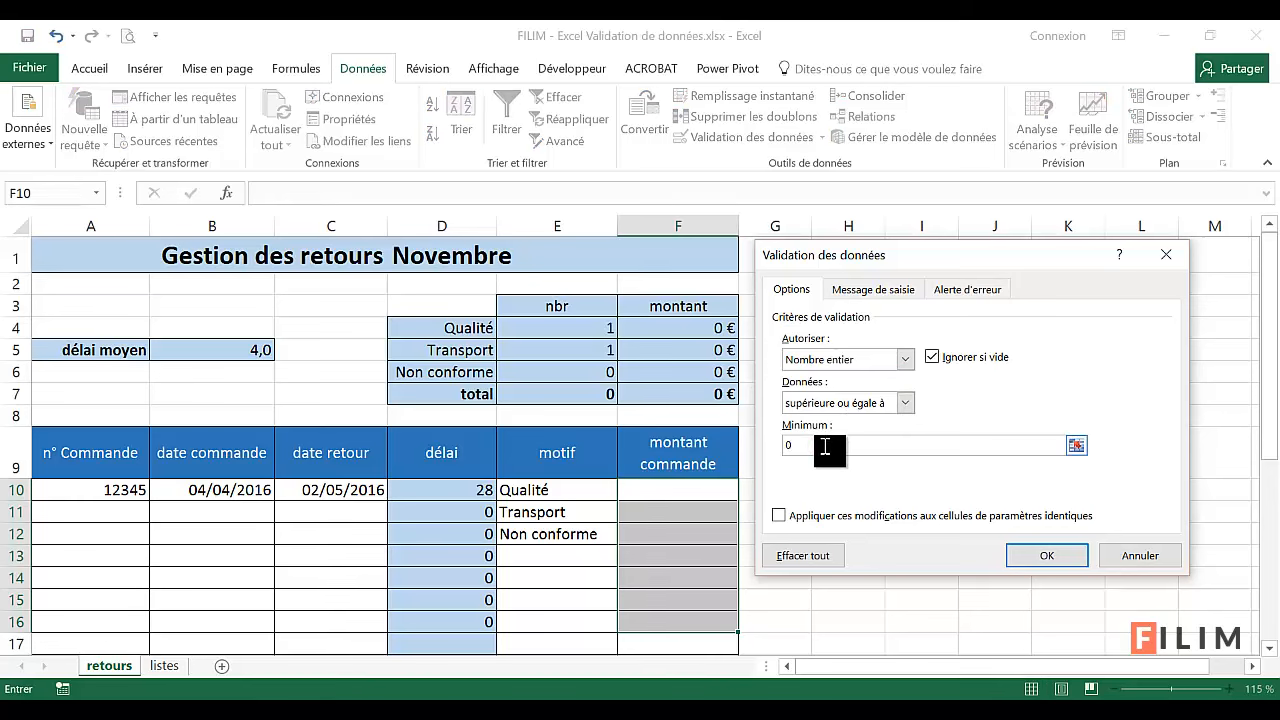
{"action": "left_click", "coordinate": [1044, 556]}
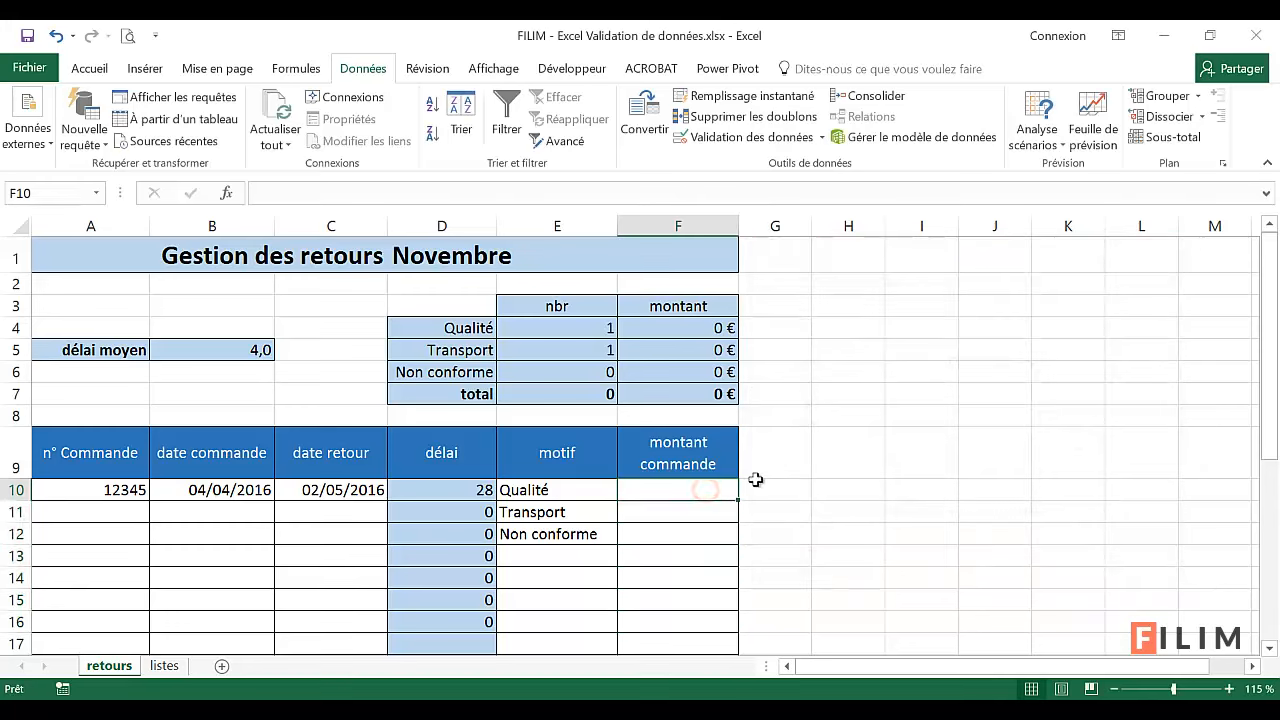
- Test the whole-number rule in F10 with the decimal amount 4525,35, cancel that entry, and enter 4587 as the order amount
{"action": "type", "text": "45250"}
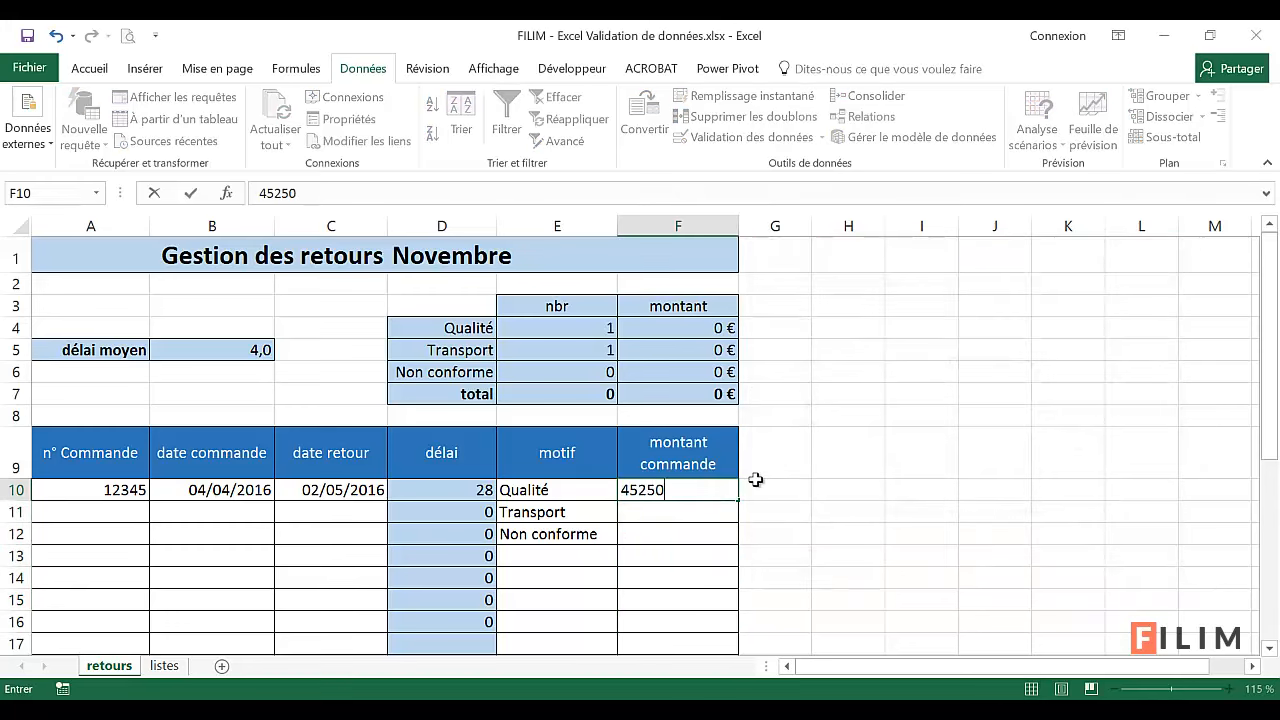
{"action": "type", "text": "37"}
{"action": "key", "text": "Return"}
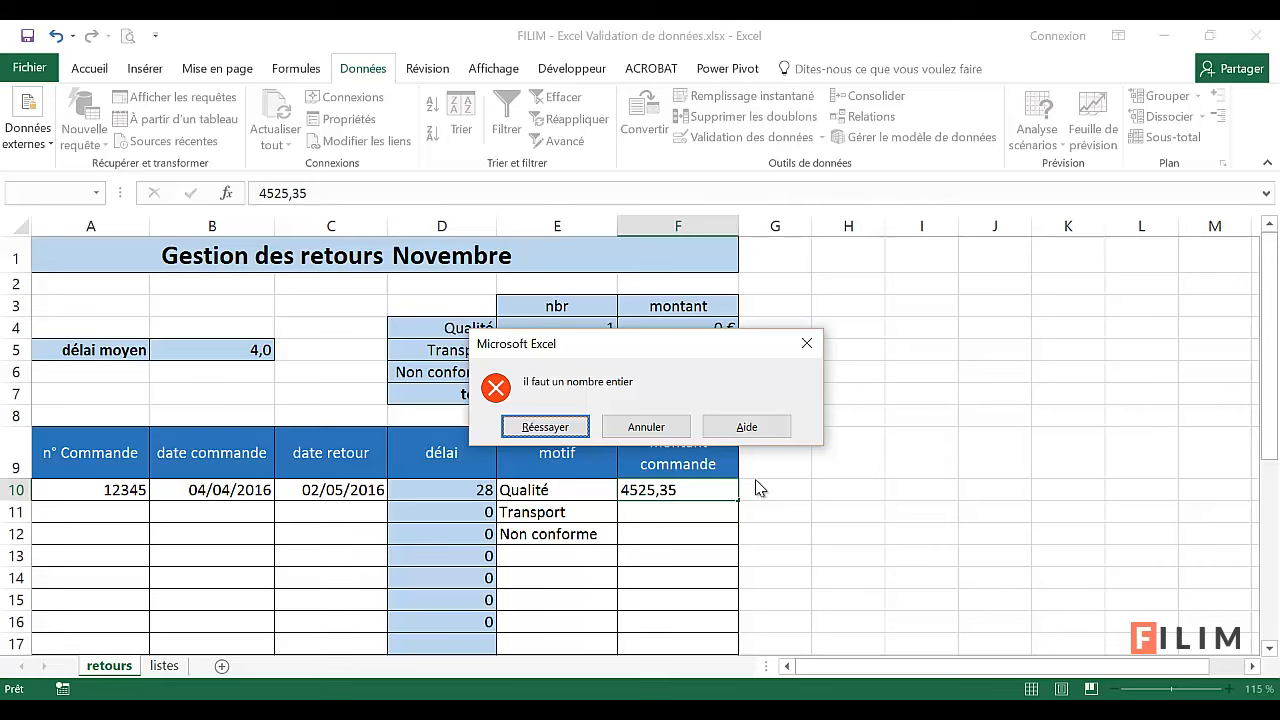
{"action": "left_click", "coordinate": [646, 425]}
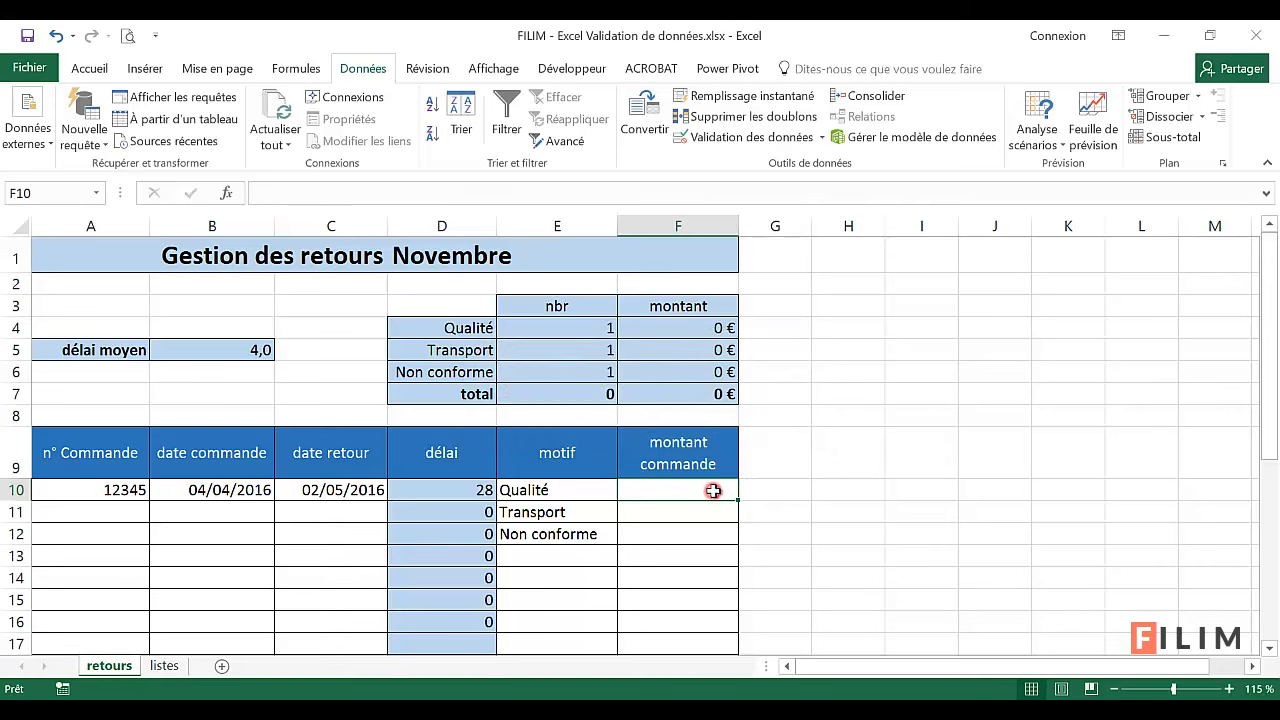
{"action": "type", "text": "4587"}
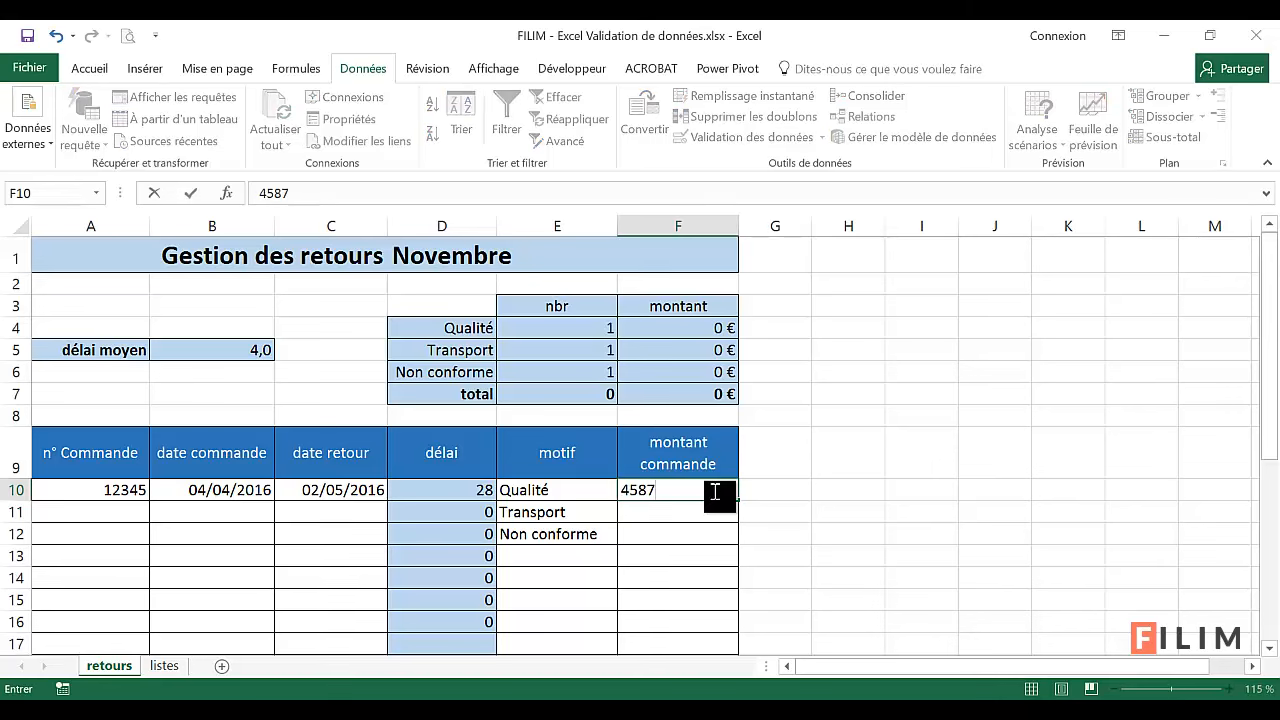
{"action": "key", "text": "Return"}
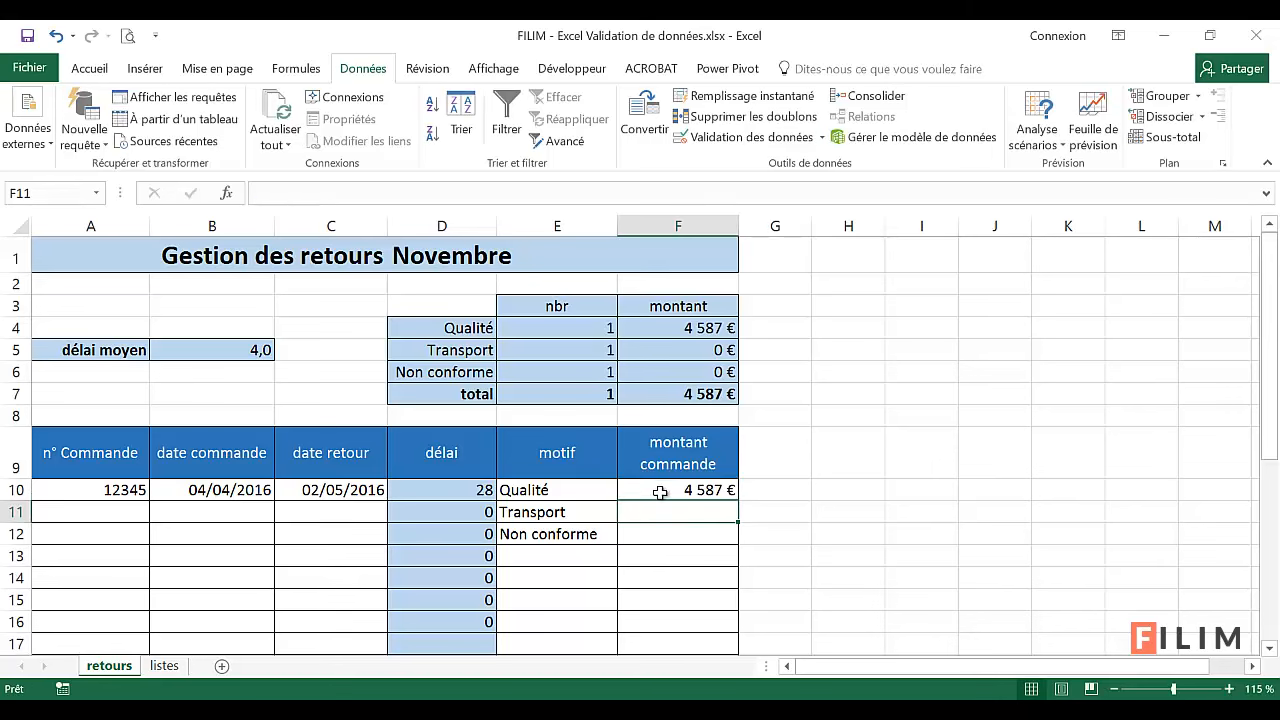
- Review the error alert style and message of the validation rule on the order amounts in F10:F16
{"action": "left_click_drag", "start_coordinate": [660, 492], "coordinate": [658, 617]}
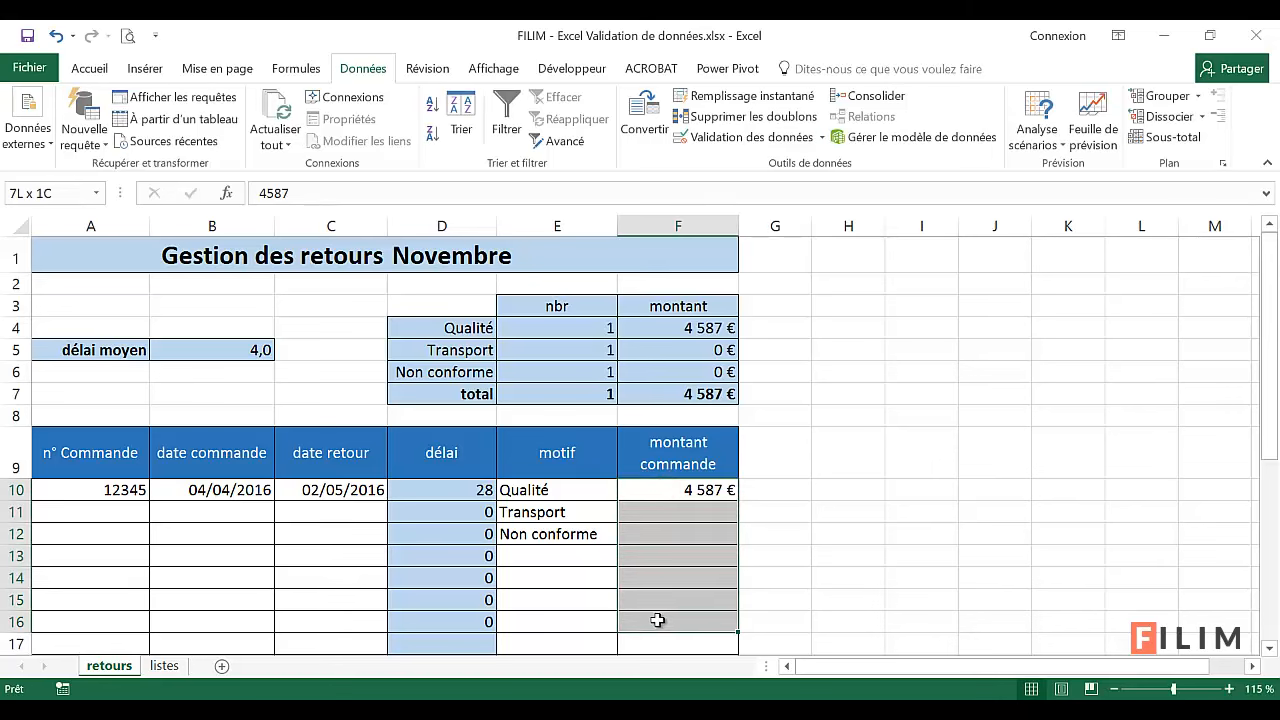
{"action": "left_click", "coordinate": [765, 137]}
{"action": "left_click", "coordinate": [967, 289]}
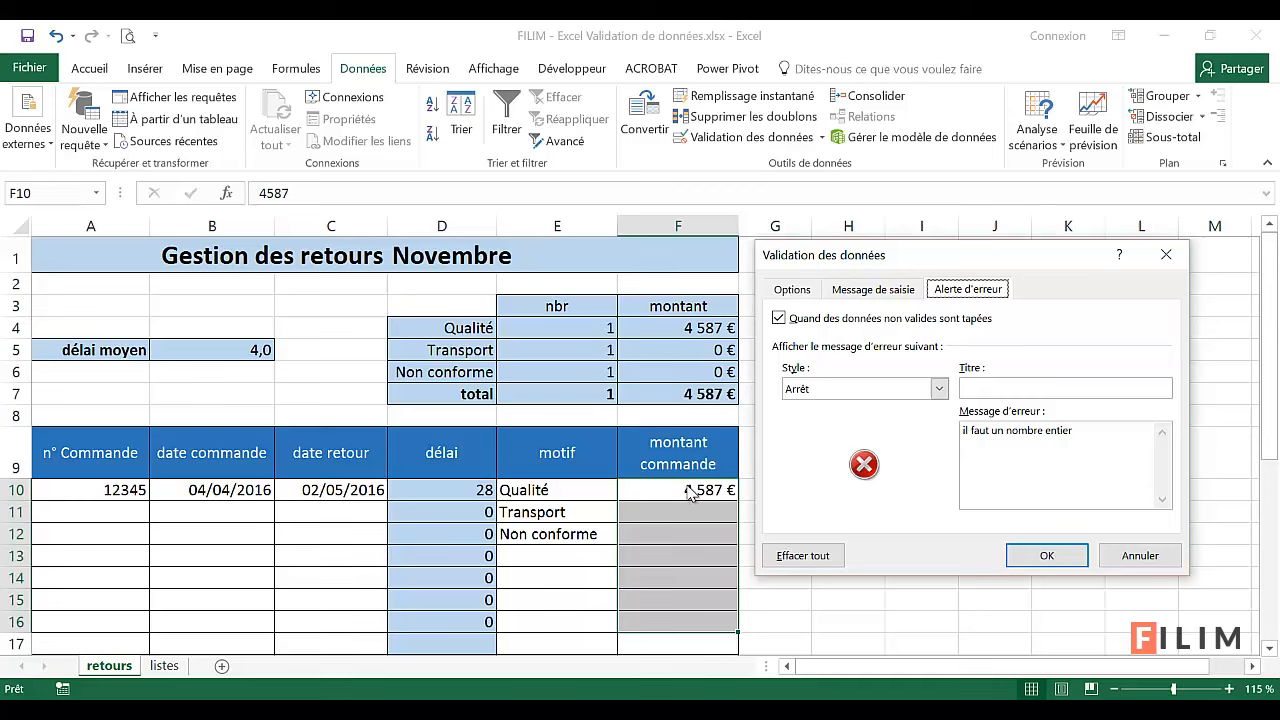
{"action": "left_click", "coordinate": [1136, 555]}
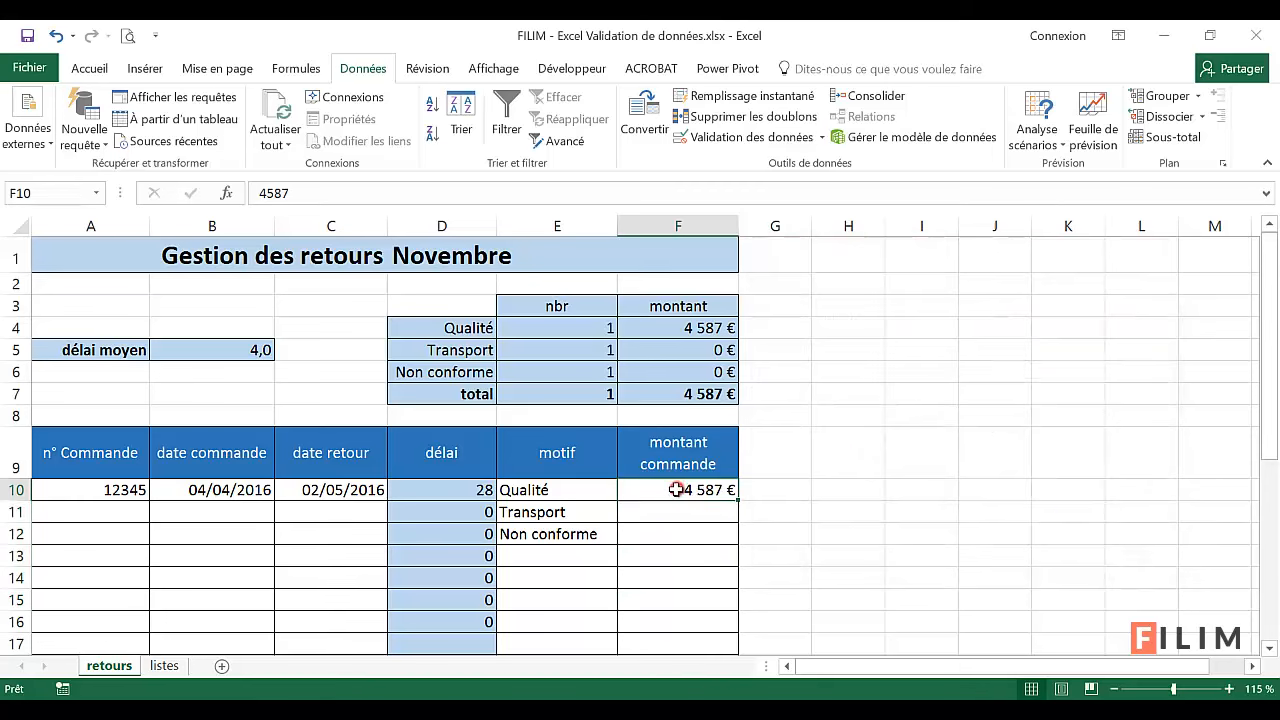
{"action": "left_click_drag", "start_coordinate": [677, 489], "coordinate": [620, 623]}
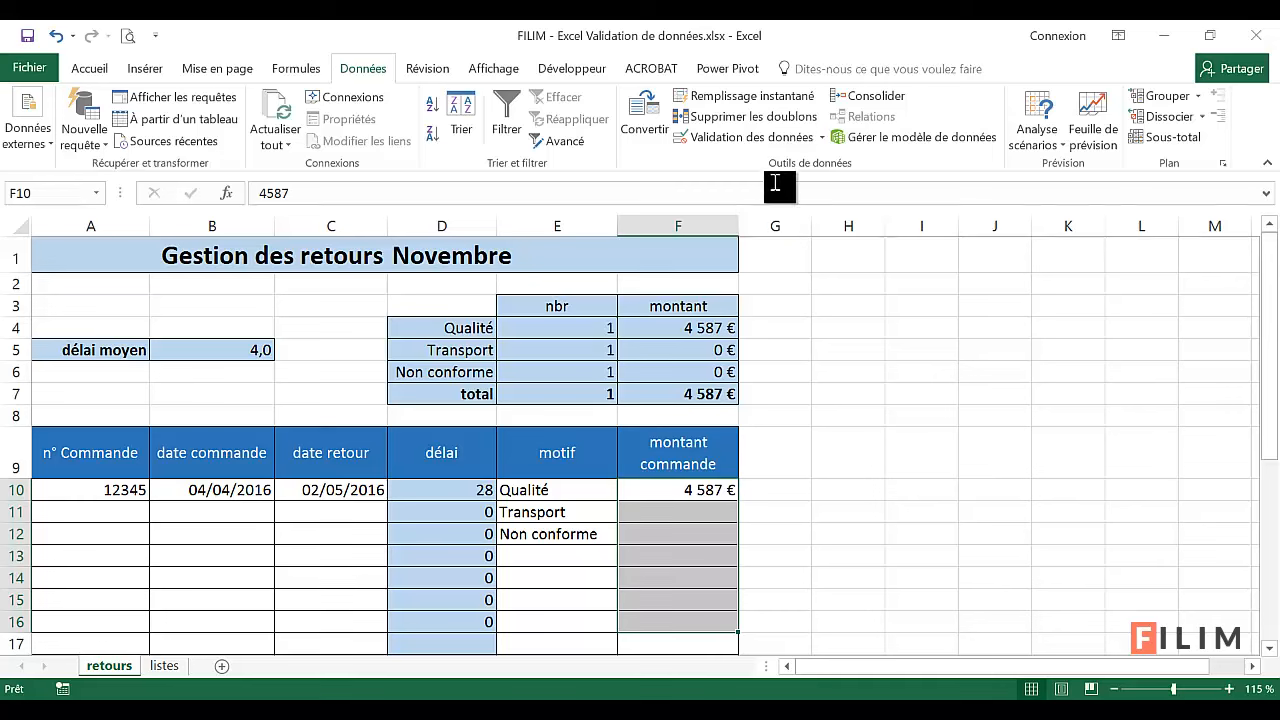
{"action": "left_click", "coordinate": [795, 137]}
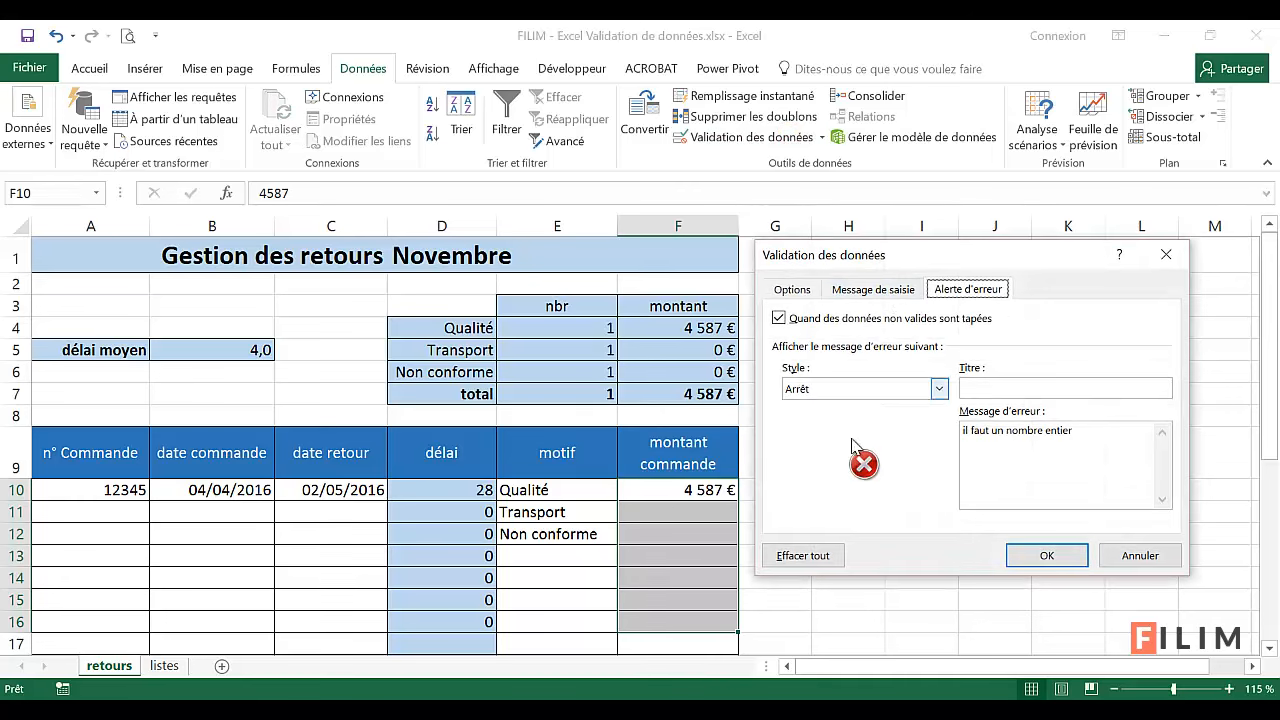
{"action": "left_click", "coordinate": [1094, 432]}
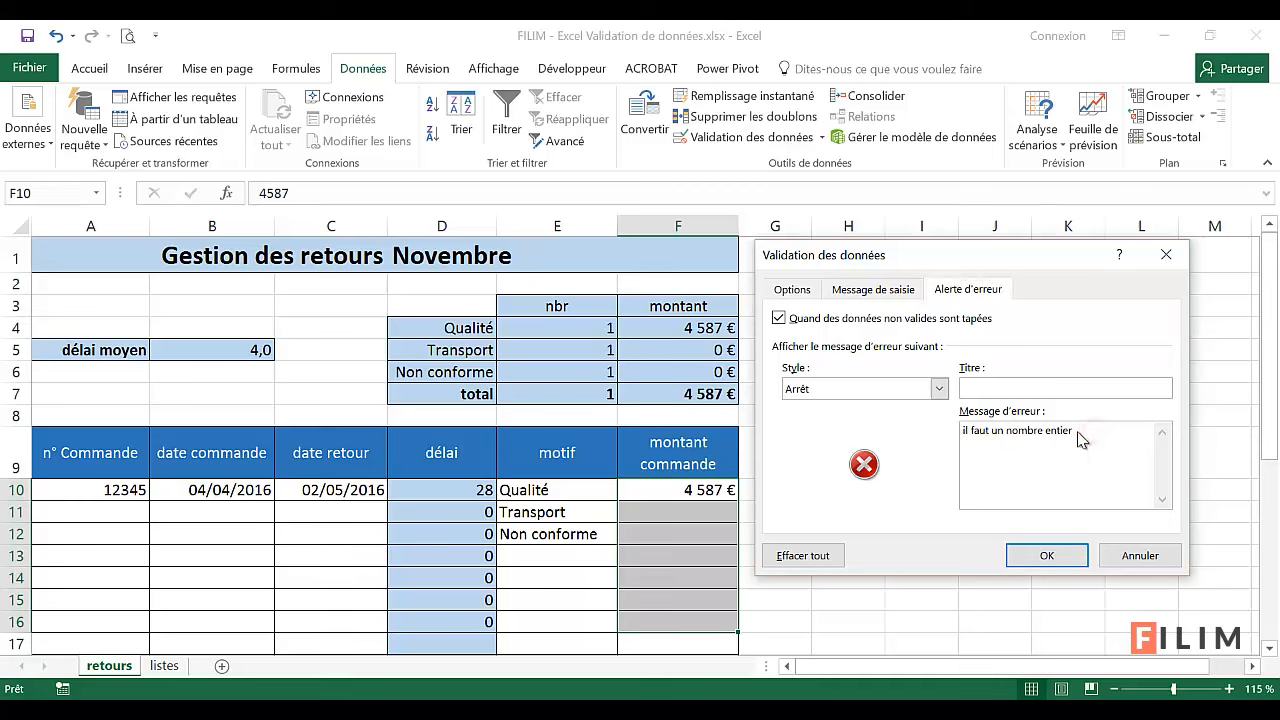
{"action": "left_click_drag", "start_coordinate": [1077, 433], "coordinate": [955, 431]}
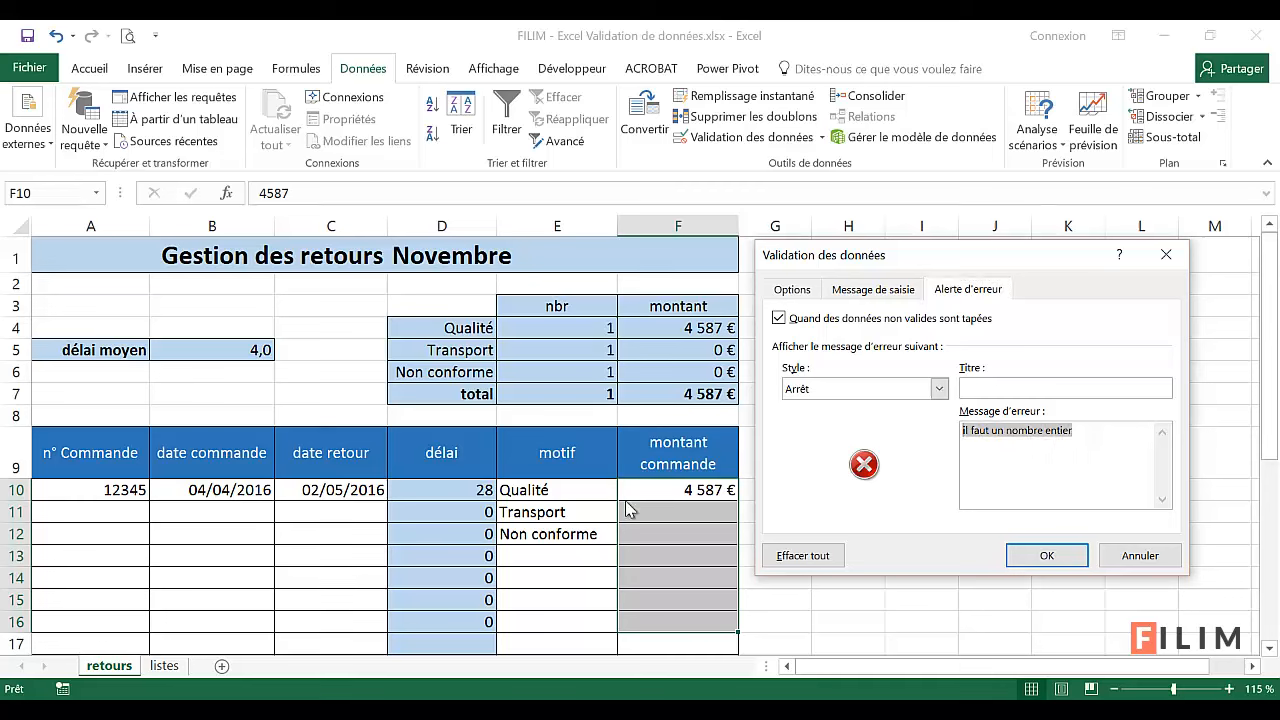
{"action": "left_click", "coordinate": [1006, 432]}
{"action": "left_click", "coordinate": [1065, 557]}
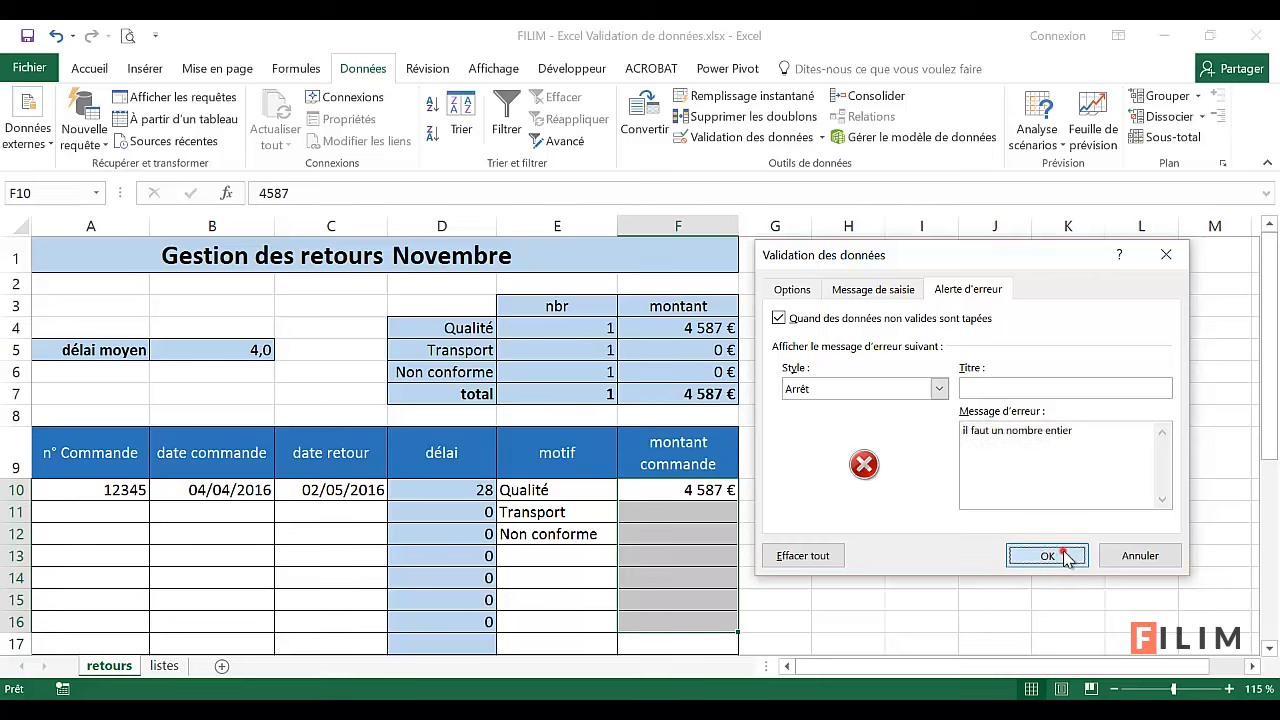
- Try the decimal amount 1245,5 in cell F11, and correct the entry to 1245
{"action": "left_click", "coordinate": [665, 512]}
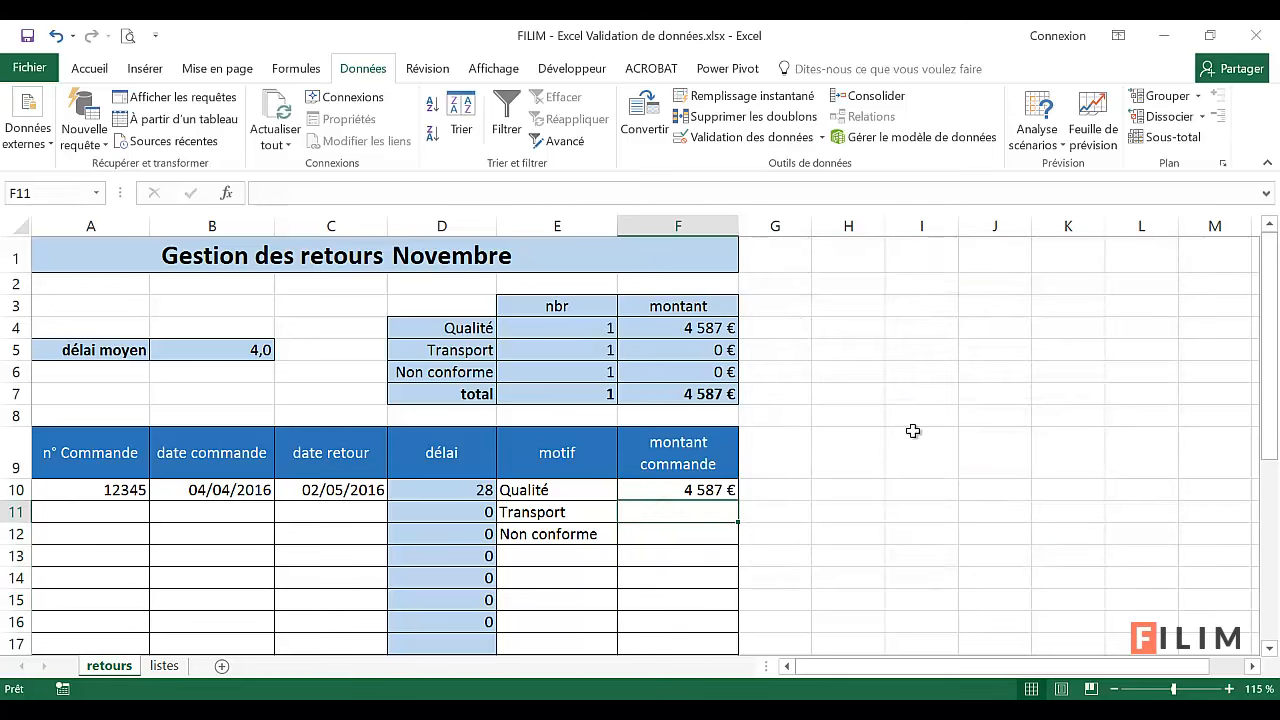
{"action": "type", "text": "1245"}
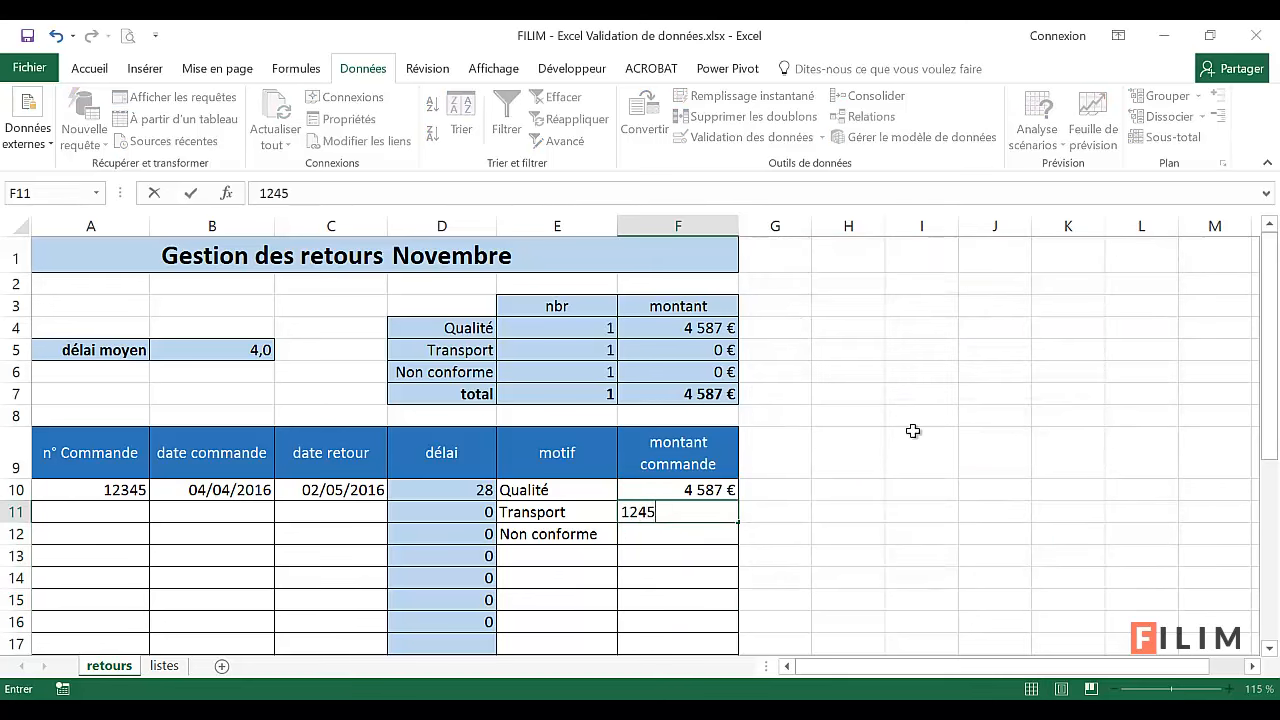
{"action": "type", "text": ",5"}
{"action": "key", "text": "Return"}
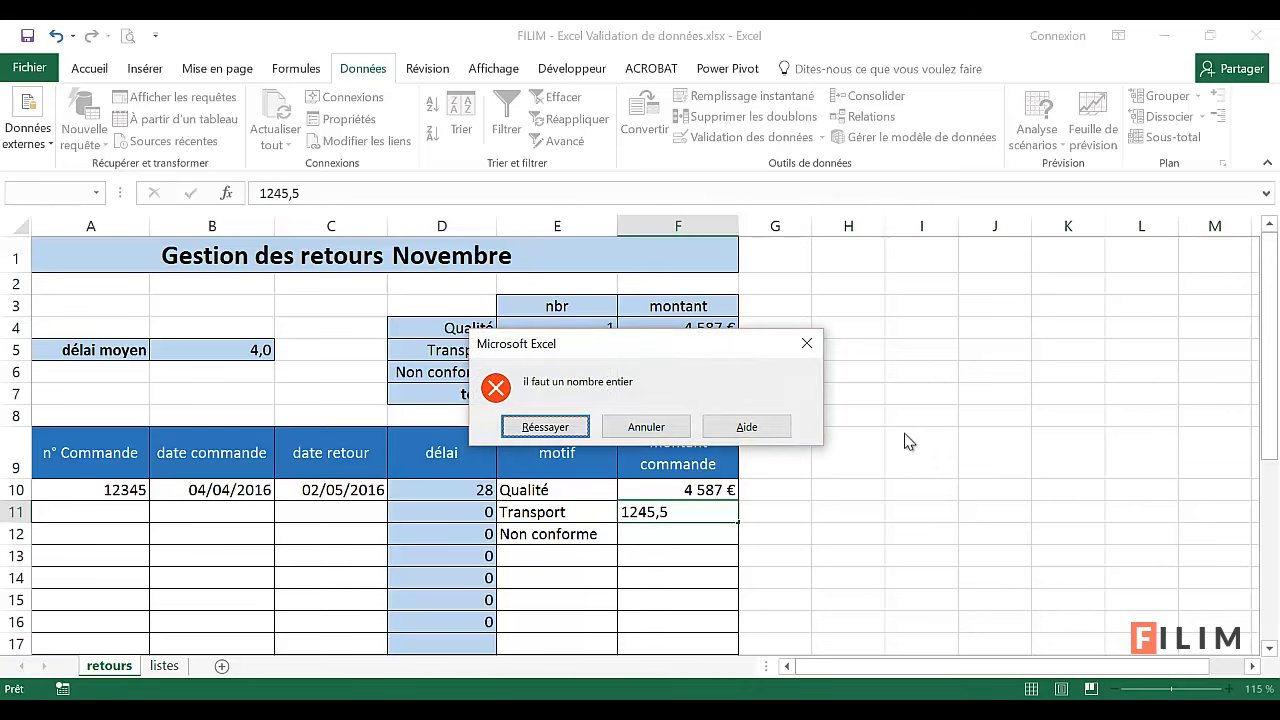
{"action": "left_click", "coordinate": [545, 427]}
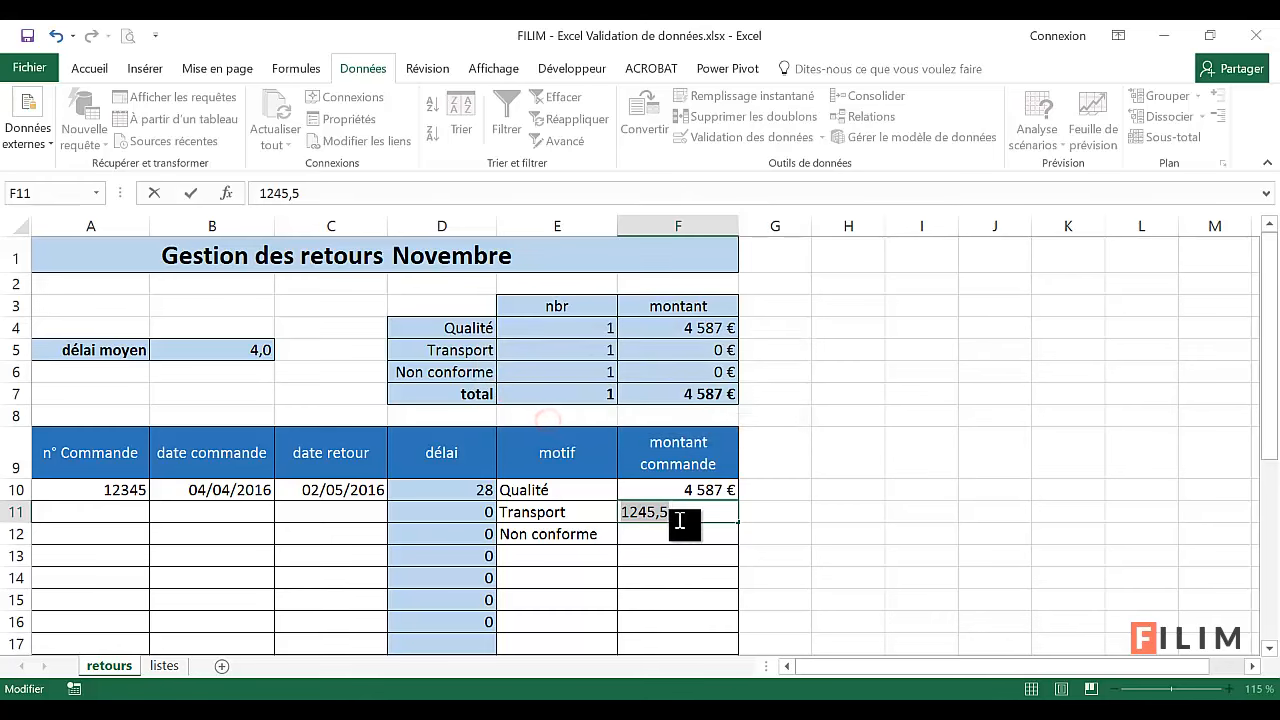
{"action": "left_click", "coordinate": [683, 518]}
{"action": "key", "text": "Return"}
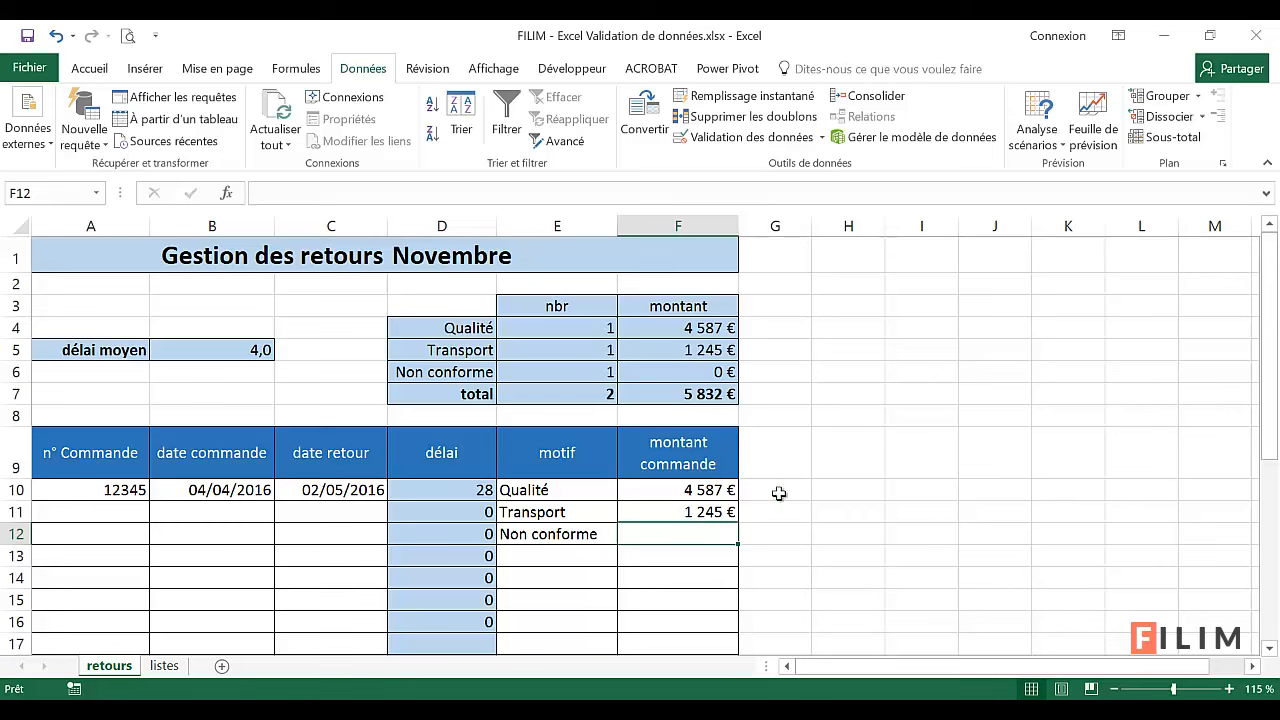
- Examine the available error alert styles and validation criteria types for empty cell H9, and close the settings without applying a rule
{"action": "left_click", "coordinate": [825, 469]}
{"action": "left_click", "coordinate": [750, 137]}
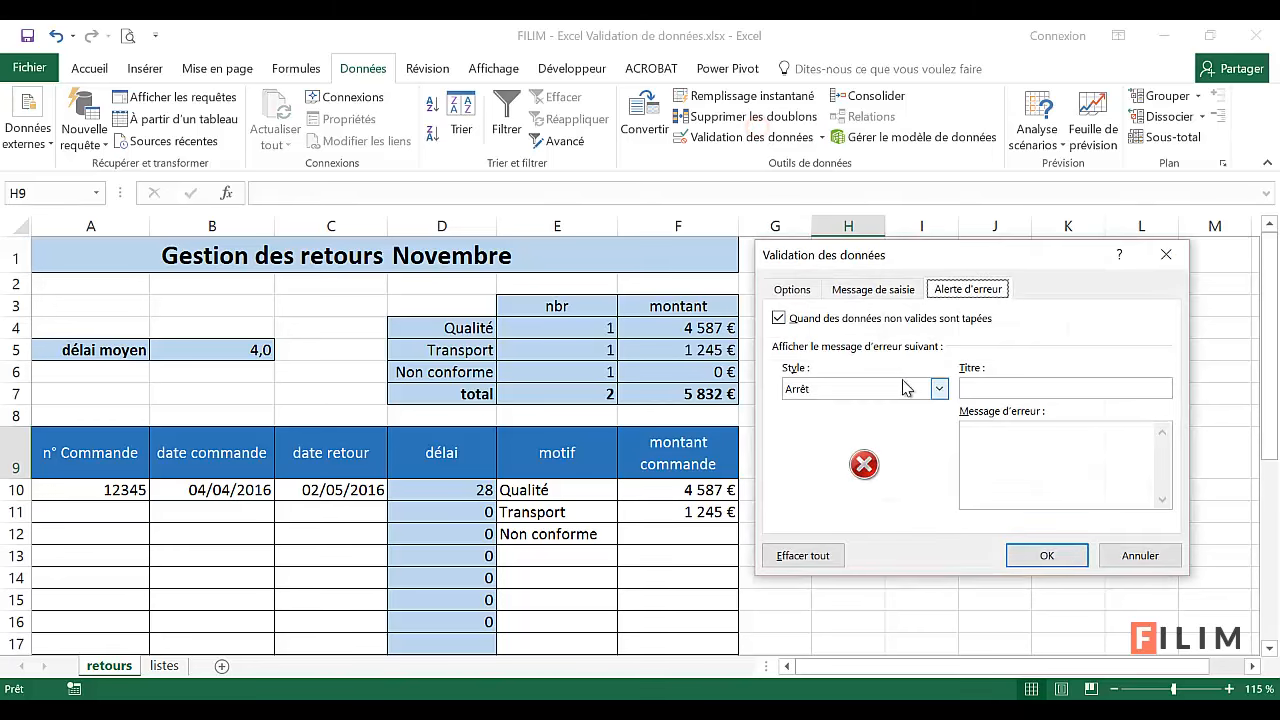
{"action": "left_click", "coordinate": [941, 386]}
{"action": "left_click", "coordinate": [790, 289]}
{"action": "left_click", "coordinate": [810, 359]}
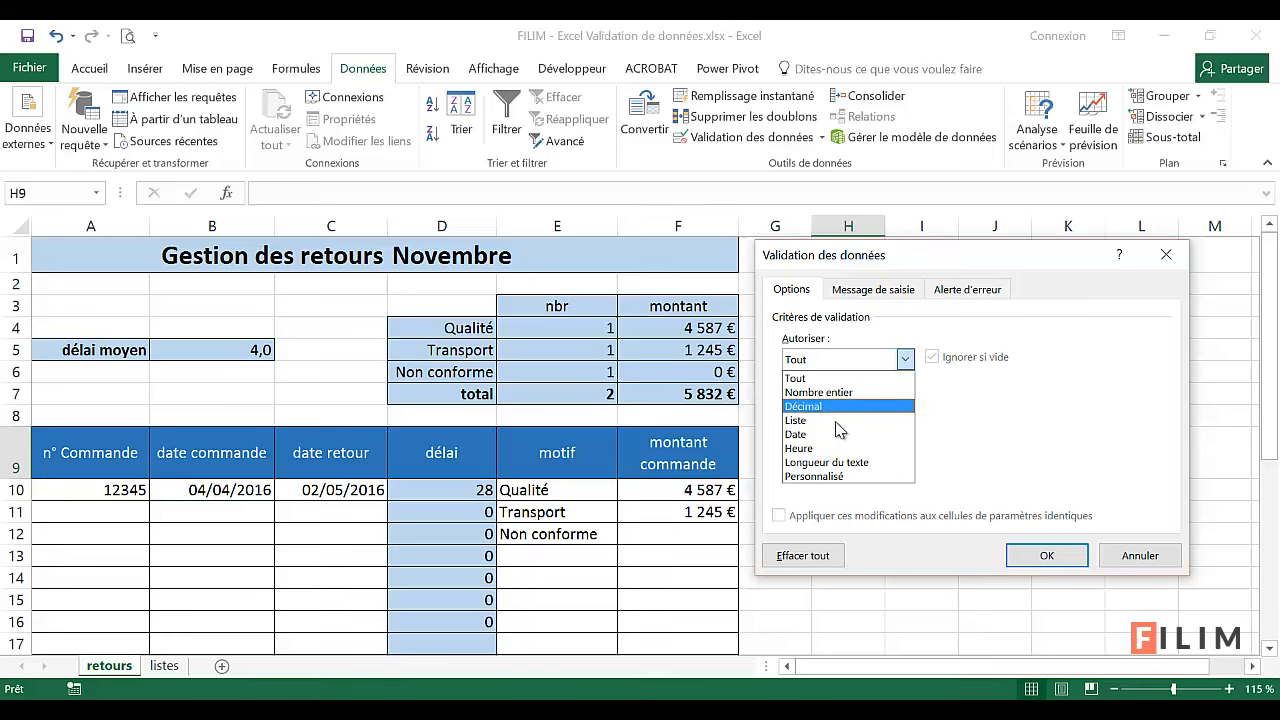
{"action": "left_click", "coordinate": [1135, 553]}
{"action": "left_click", "coordinate": [1135, 553]}
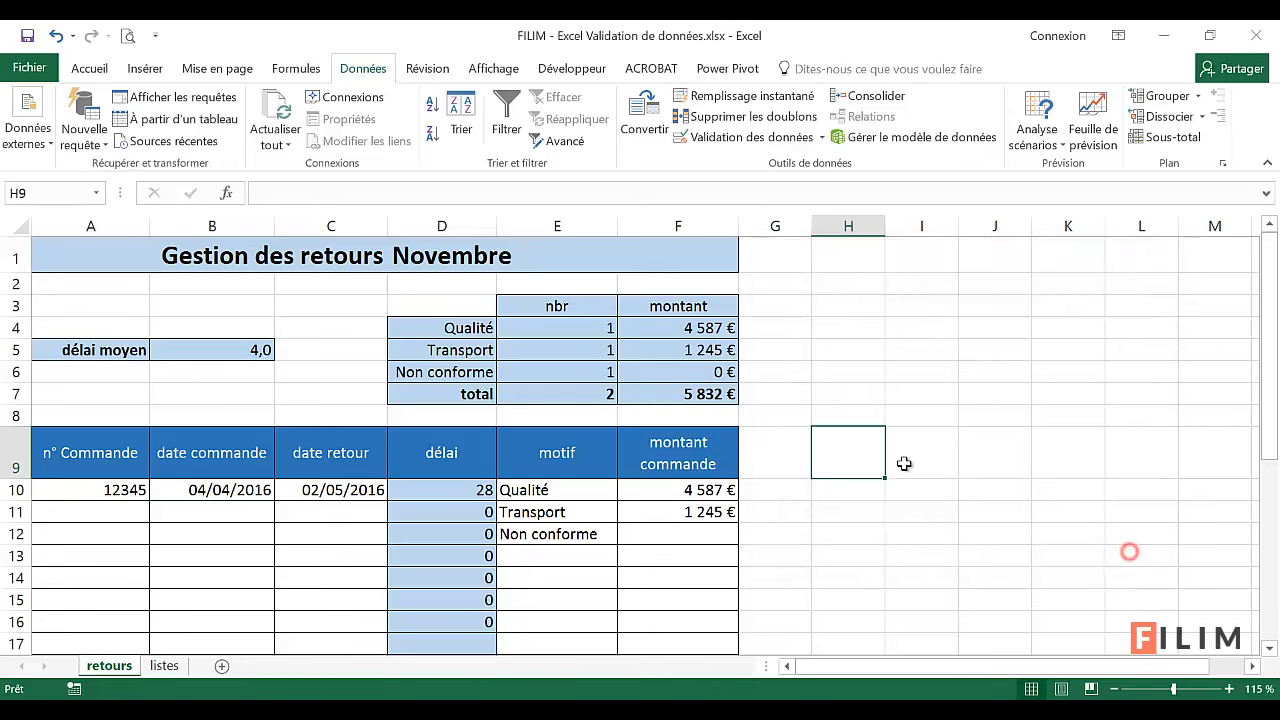